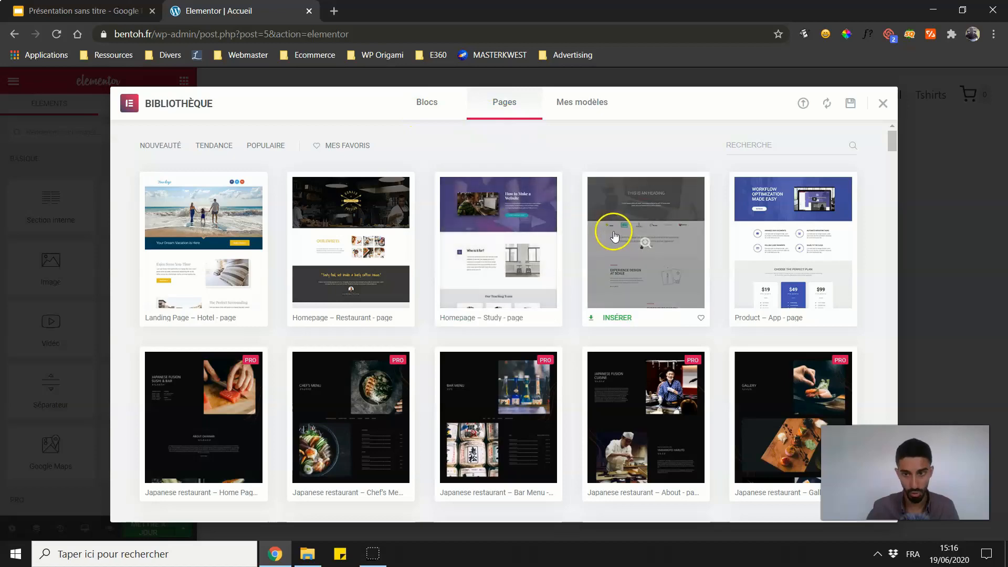
Insert the Online Course page template whose hero reads "I'm Steve, a digital marketing expert" from the template library.
scroll(603, 226, down, 4)
scroll(594, 210, down, 7)
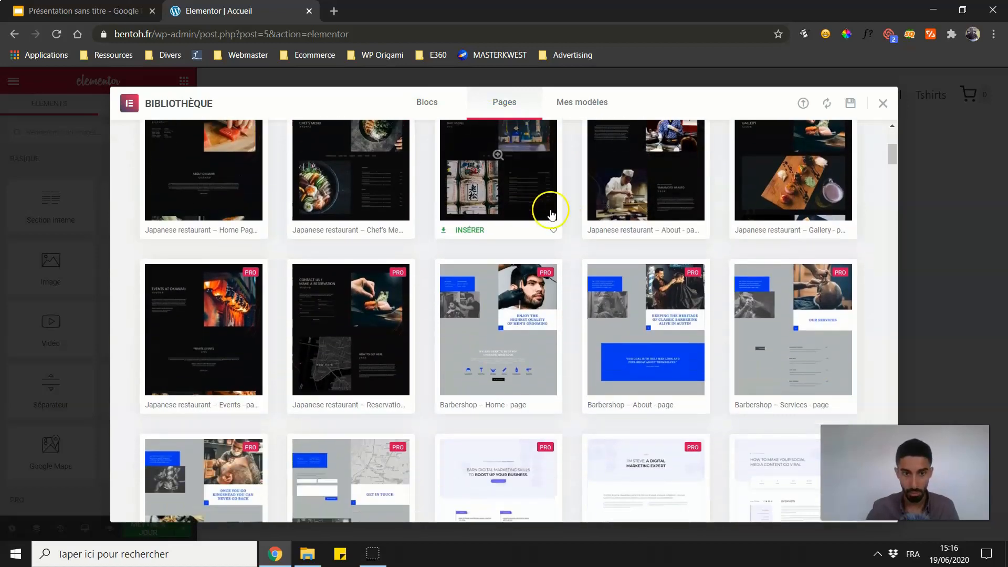
scroll(608, 211, up, 1)
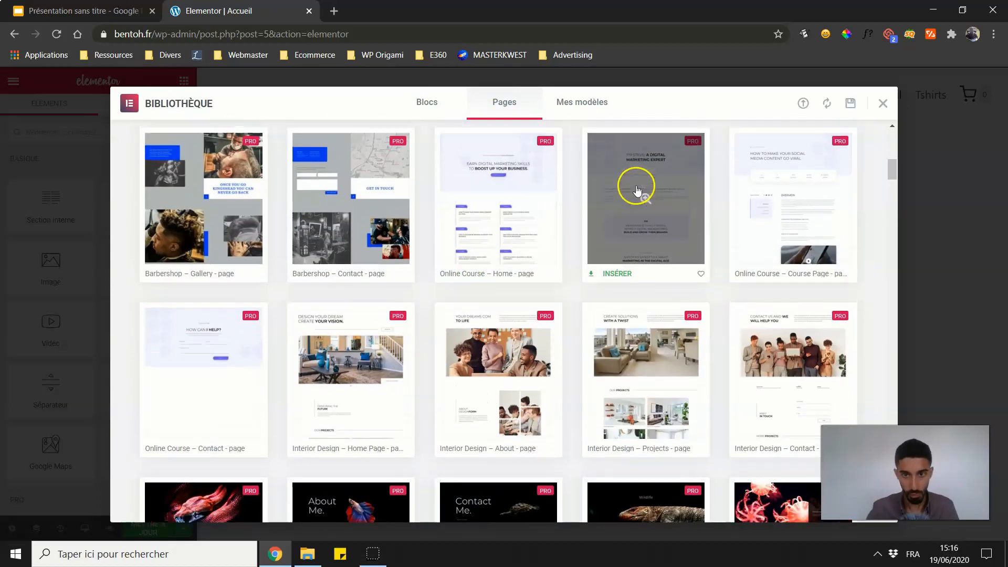
click(617, 317)
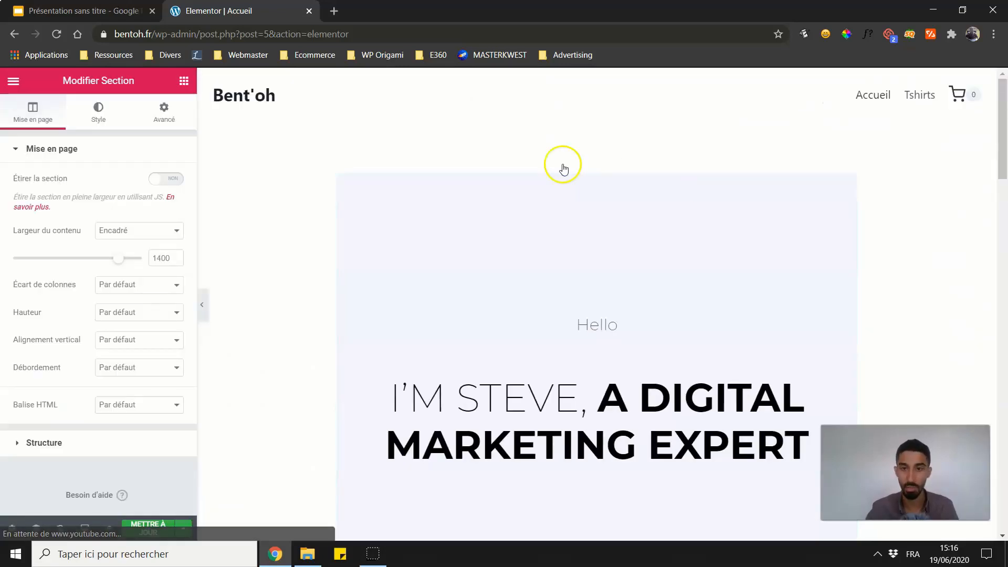
Set the hero section's boxed content width to 1041.
scroll(401, 167, down, 6)
drag(1001, 198, 1001, 84)
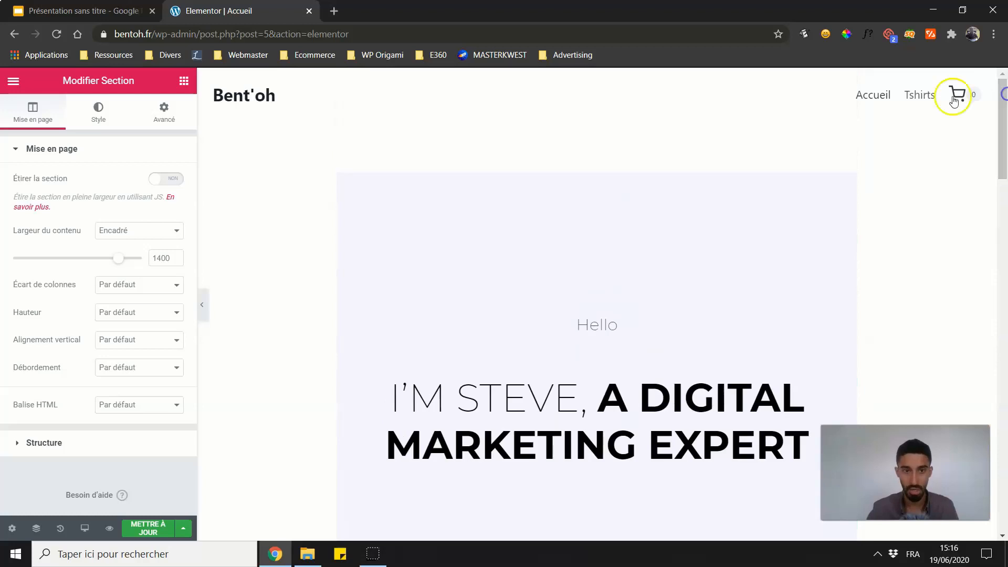
click(10, 530)
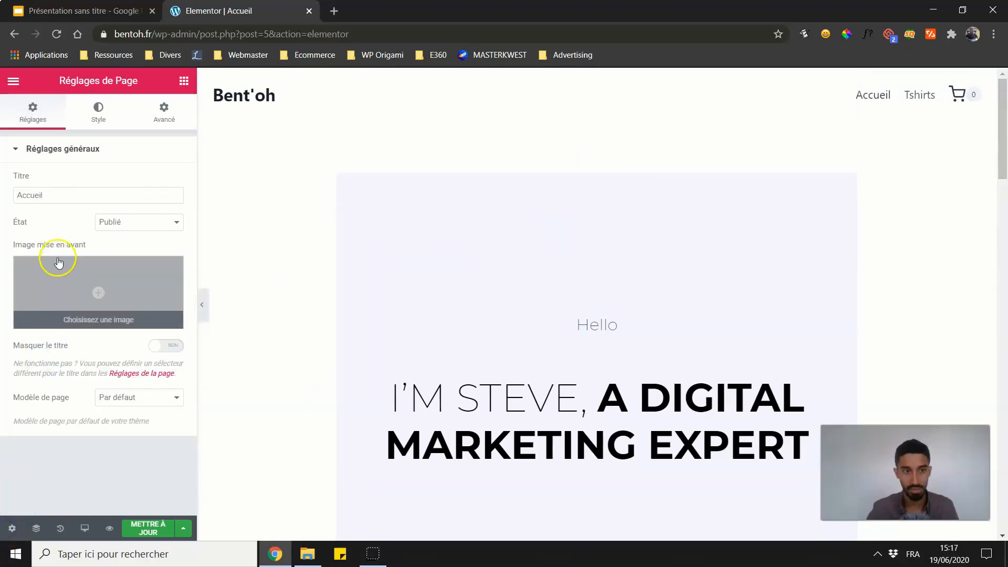
click(597, 166)
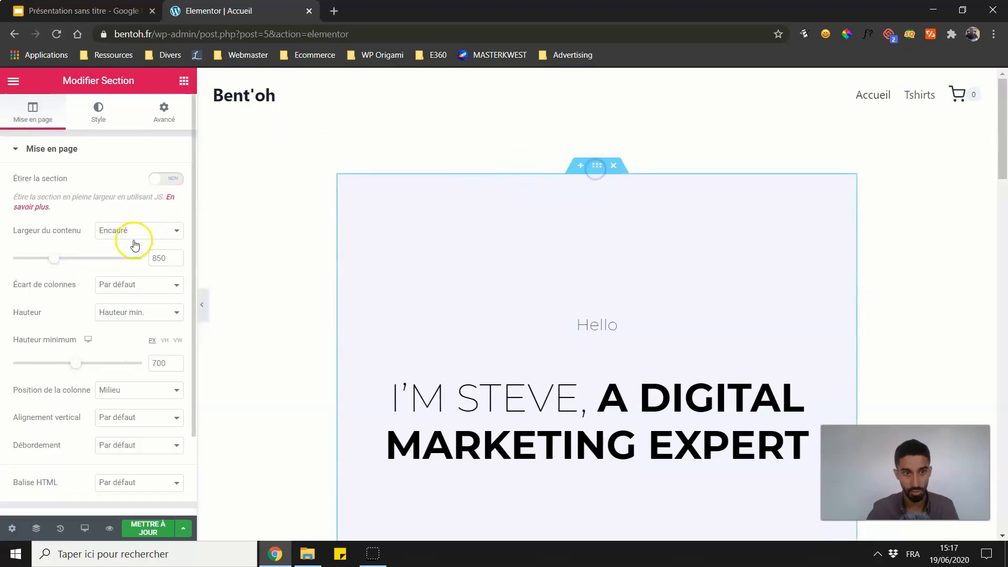
click(100, 231)
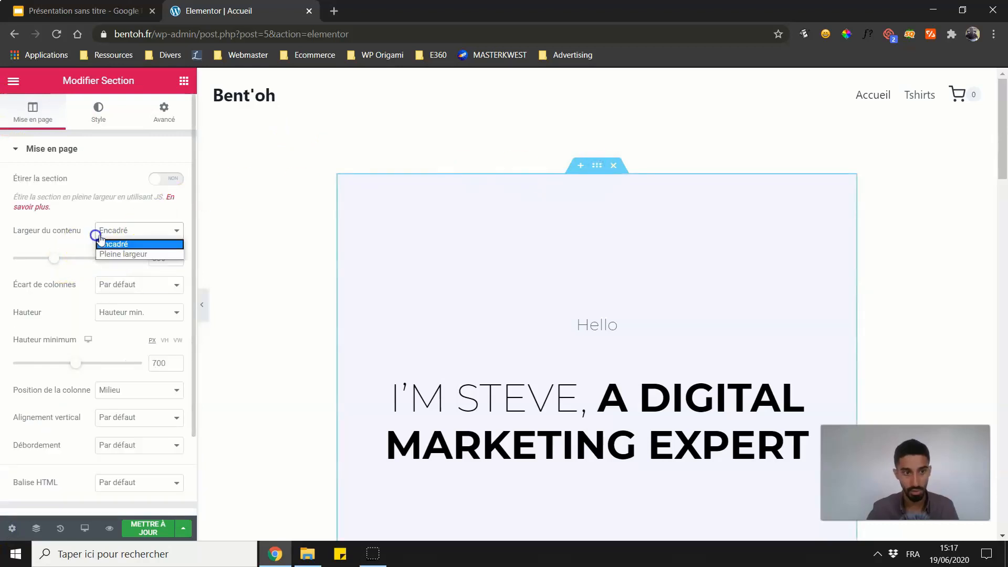
click(54, 265)
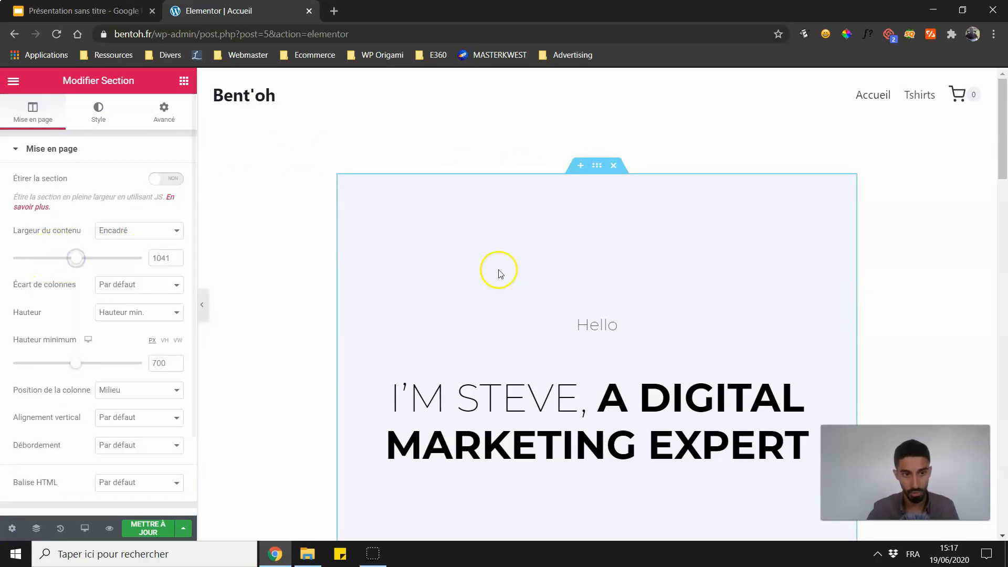
Change the page's template to Elementor pleine largeur in the page settings.
click(11, 528)
click(113, 403)
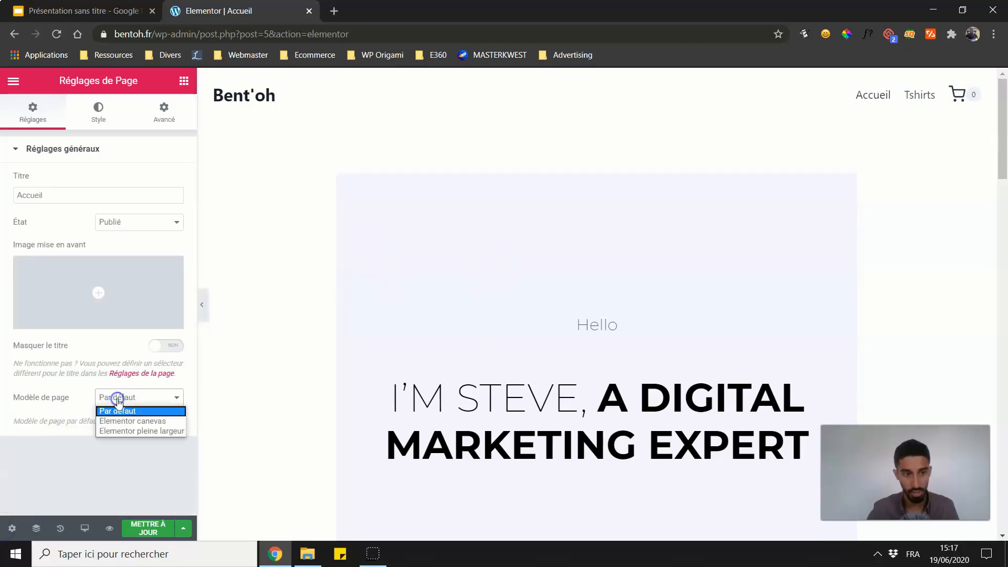
click(132, 431)
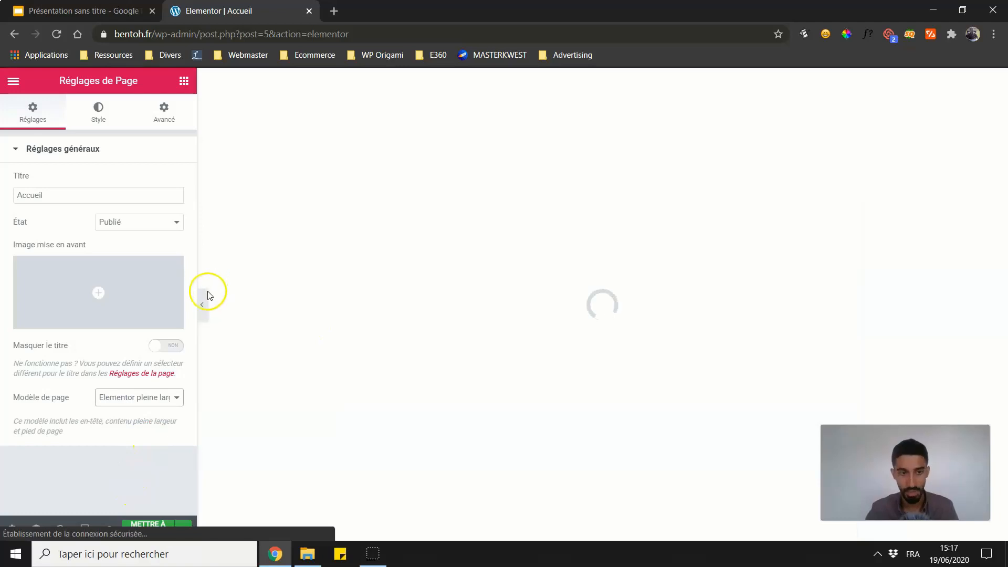
Find the Formulaire widget by searching for "form" and place it below the hero heading.
scroll(99, 137, down, 2)
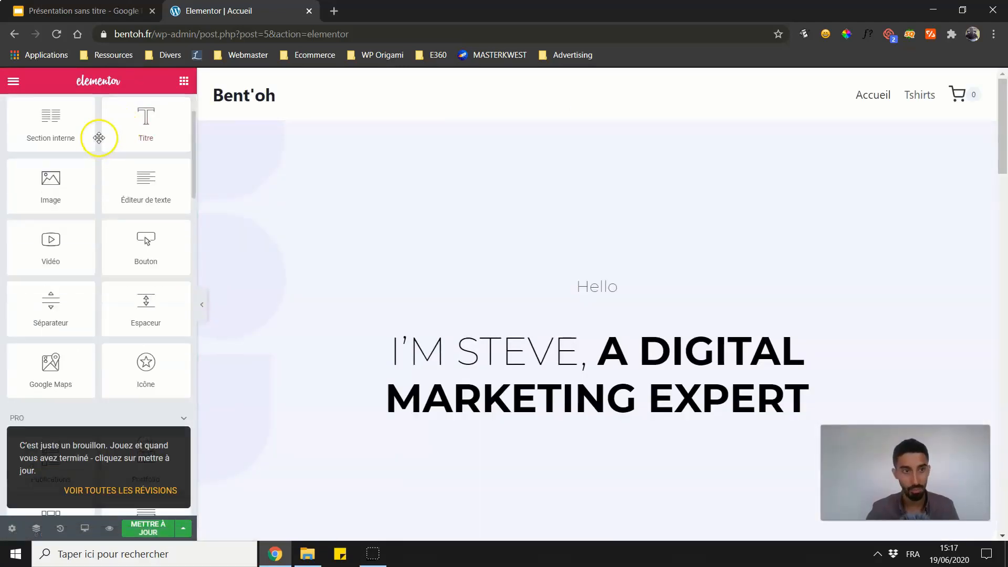
scroll(79, 163, up, 2)
text(form)
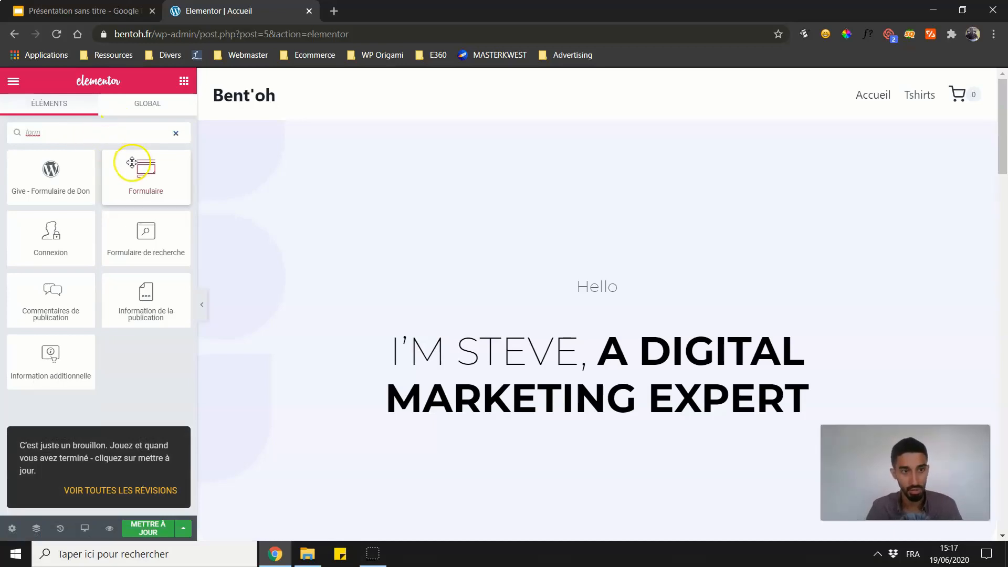
drag(132, 163, 582, 403)
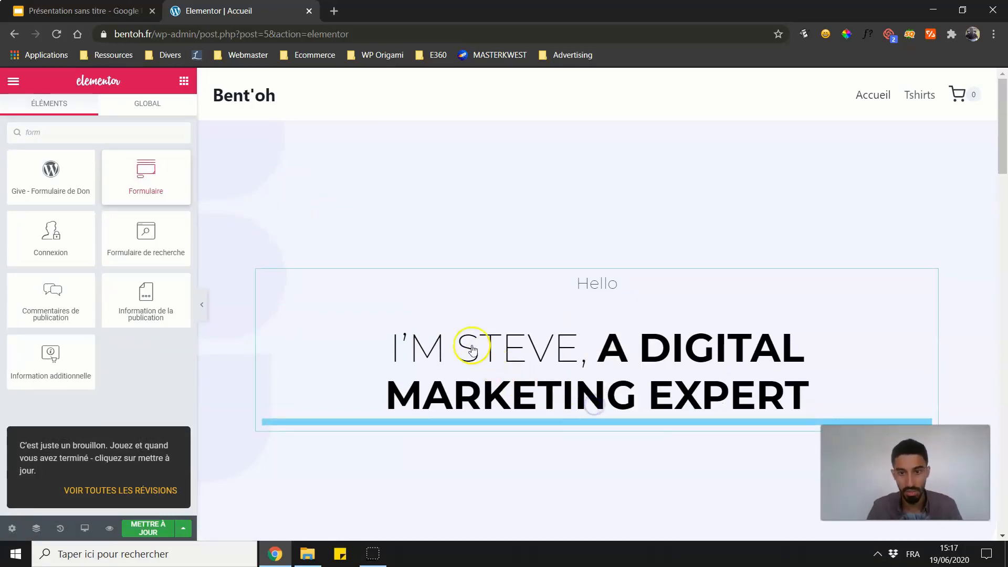
Add a new Texte field to the form and move it above the Nom field.
drag(1002, 136, 980, 157)
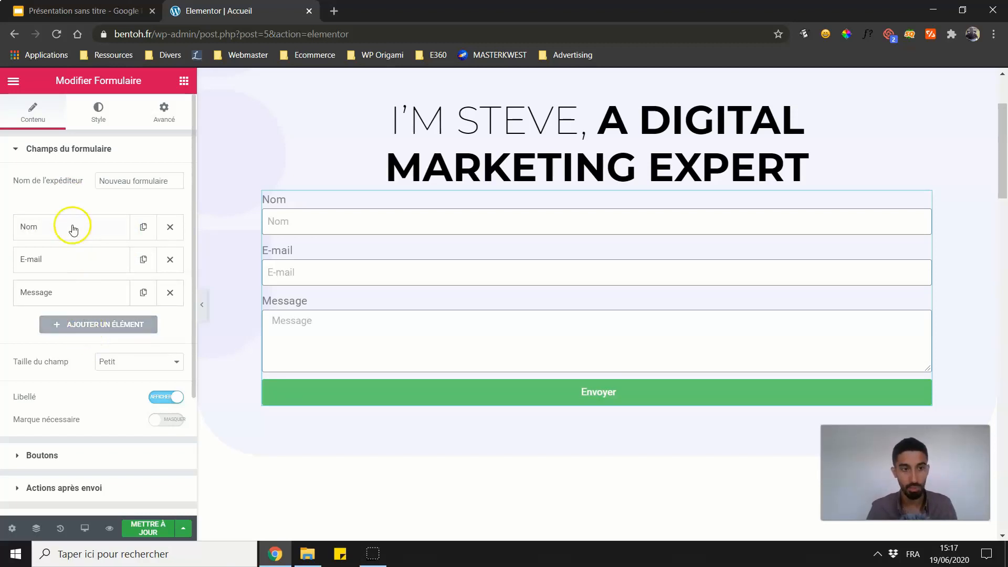
click(65, 325)
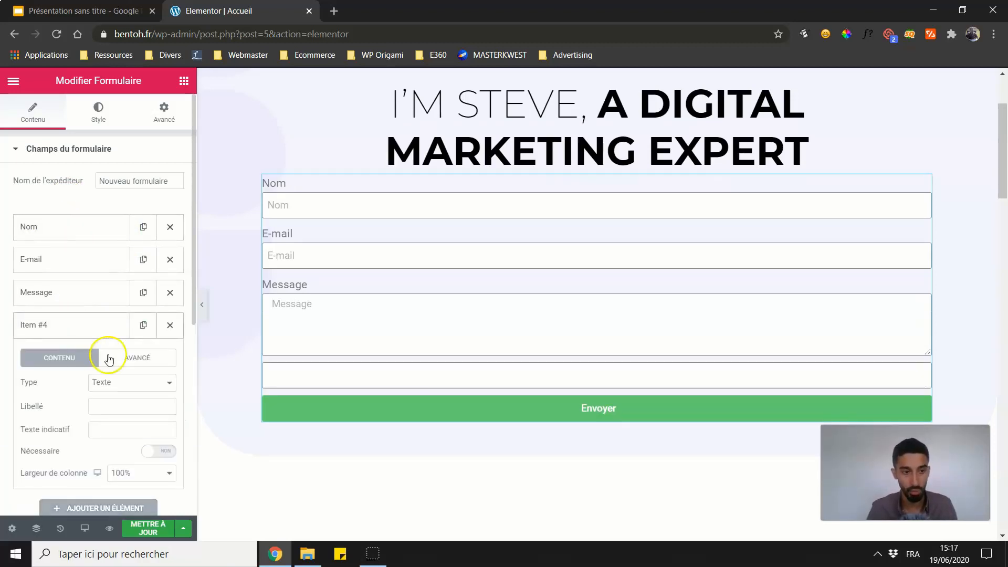
click(129, 381)
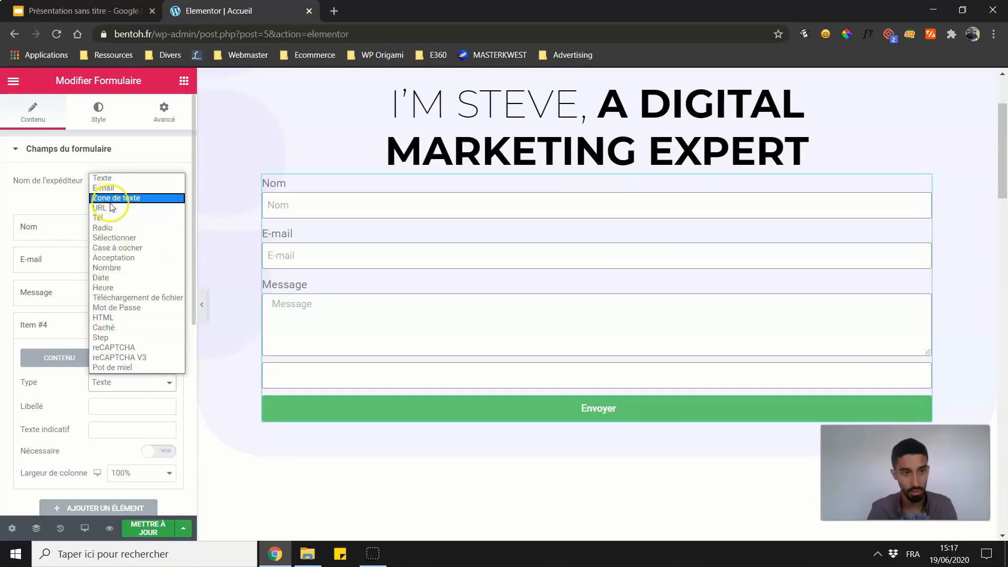
click(121, 179)
drag(113, 336, 99, 219)
click(101, 230)
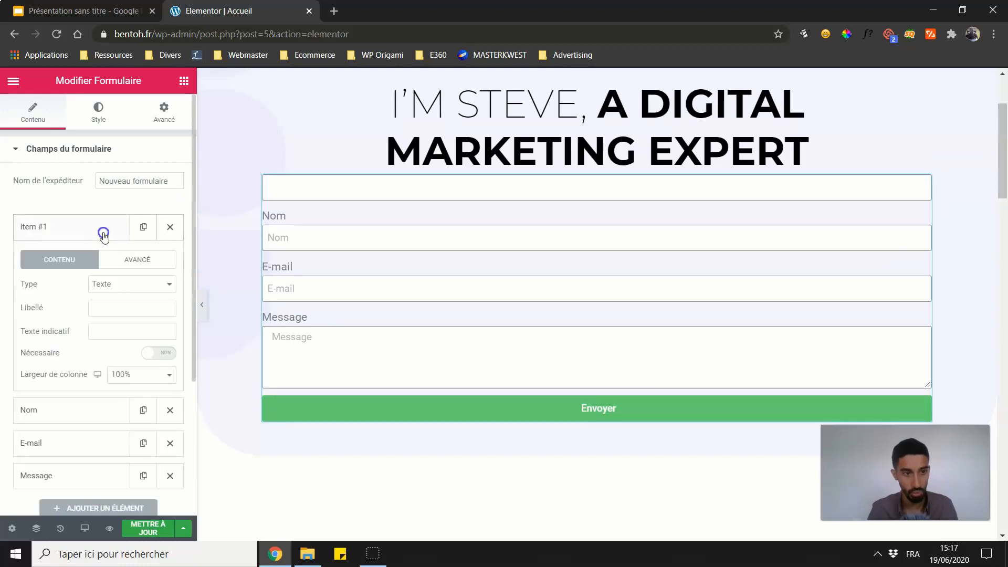
Label the new first form field "Prénom" and make it required.
click(117, 307)
text(Prénom)
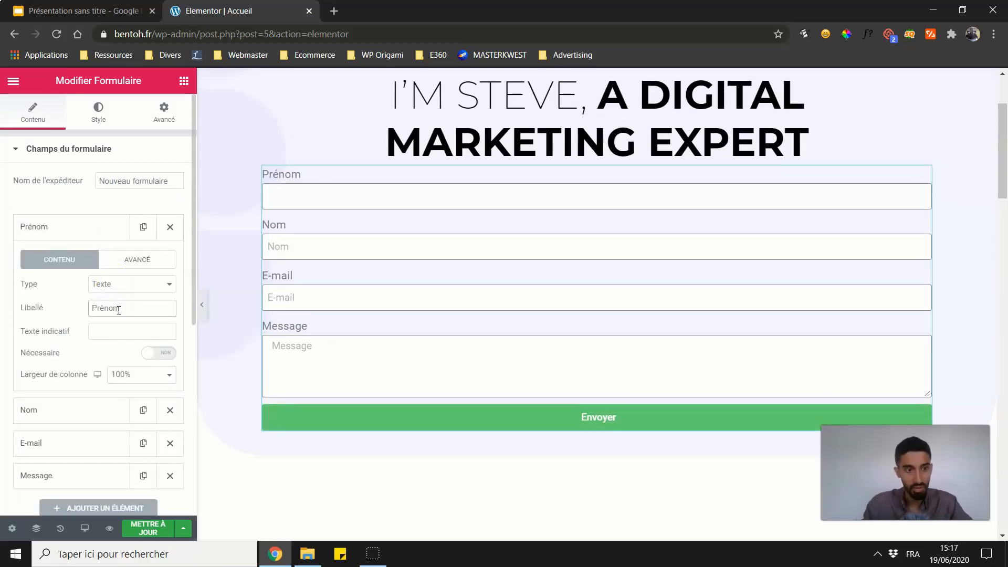
click(159, 353)
Set the Prénom field's column width to 50%.
click(96, 228)
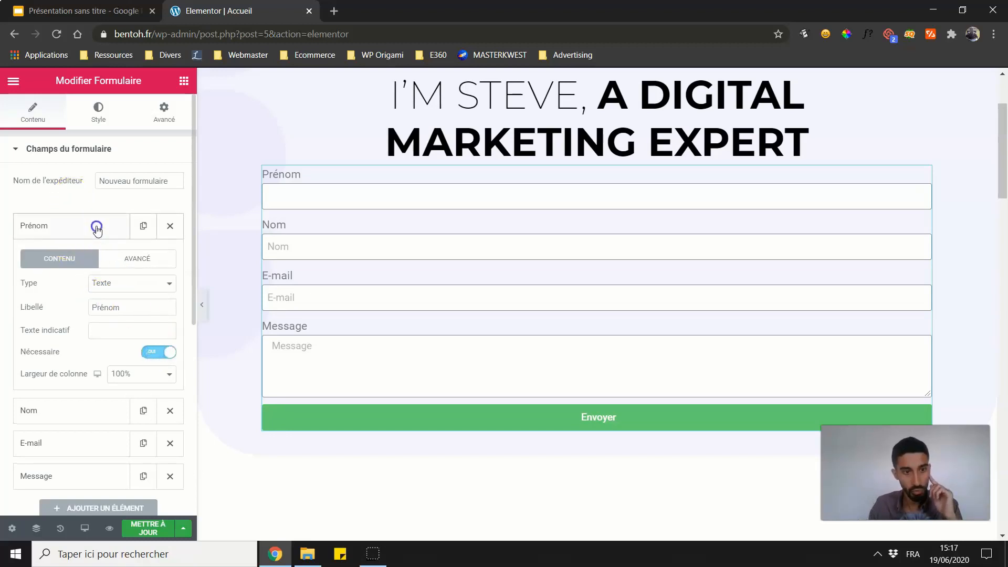
click(94, 229)
click(94, 229)
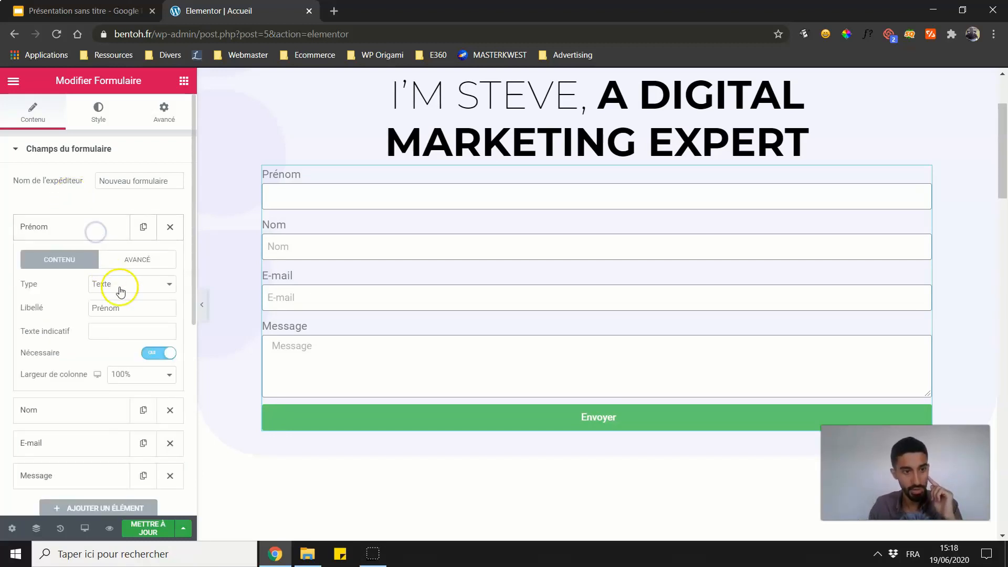
click(138, 374)
click(135, 425)
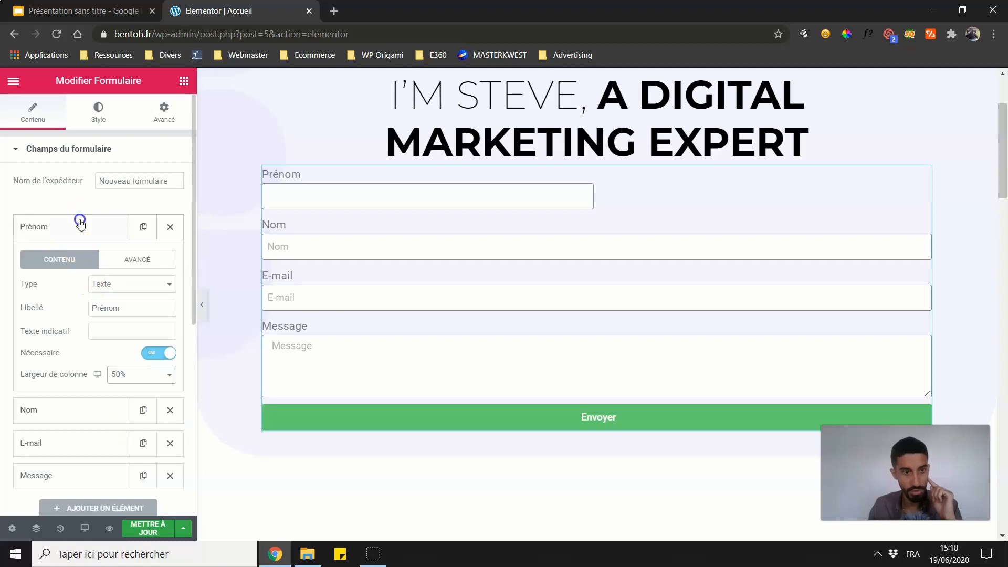
click(80, 223)
Set the Nom field's column width to 50%.
click(73, 266)
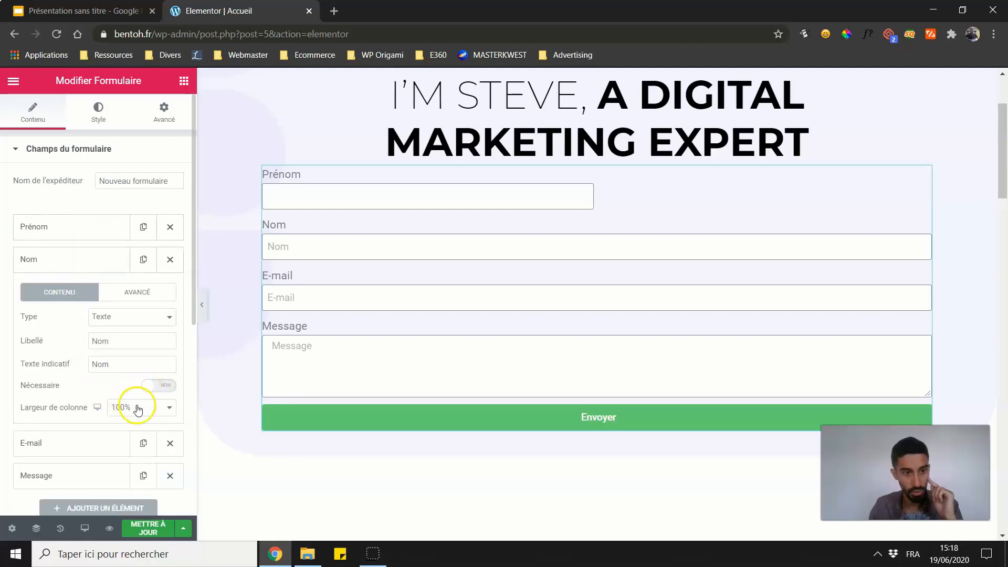
click(138, 407)
click(125, 462)
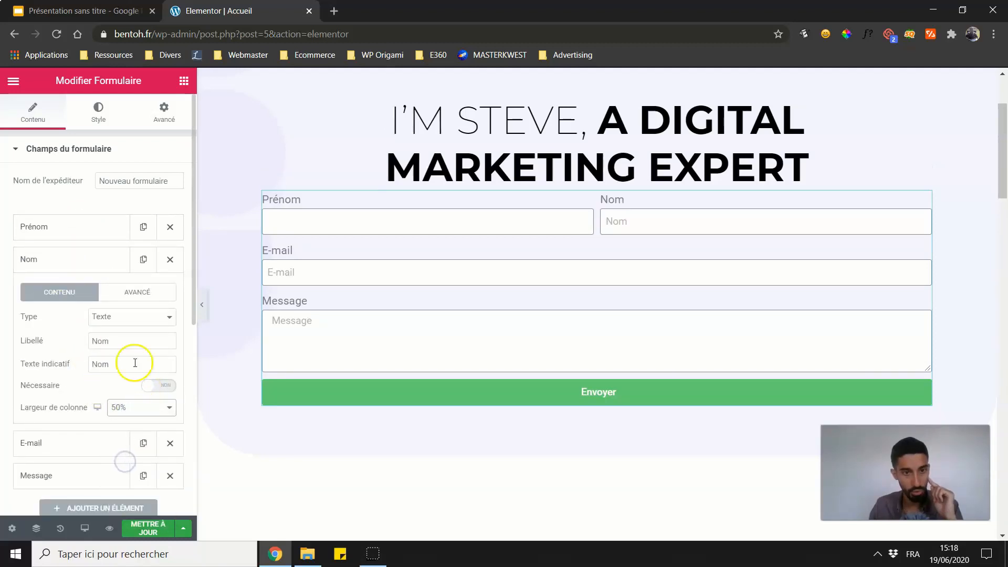
click(96, 258)
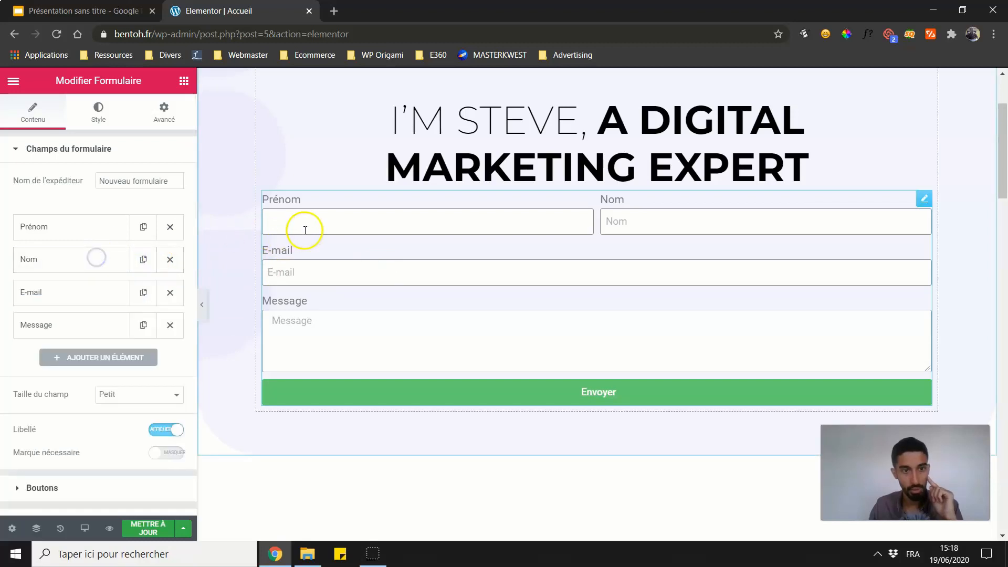
Give the Prénom field the placeholder text "Prénom".
click(103, 232)
drag(148, 308, 96, 313)
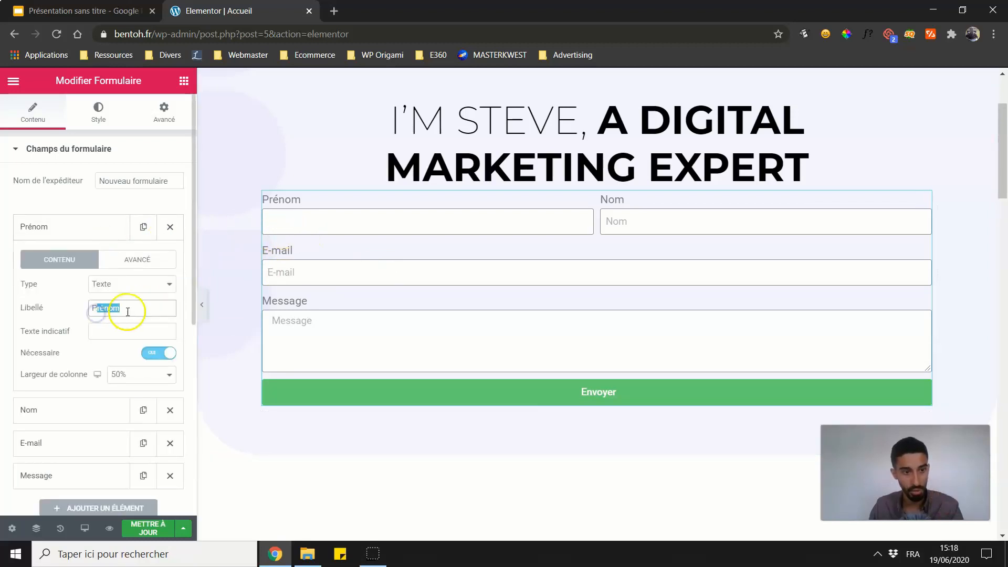
click(126, 332)
text(Prénom)
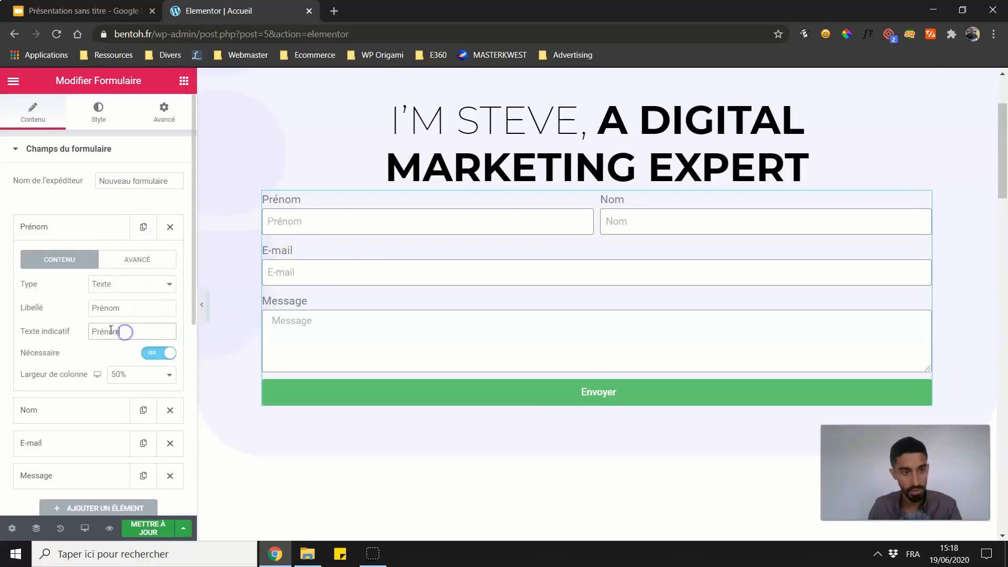
click(97, 237)
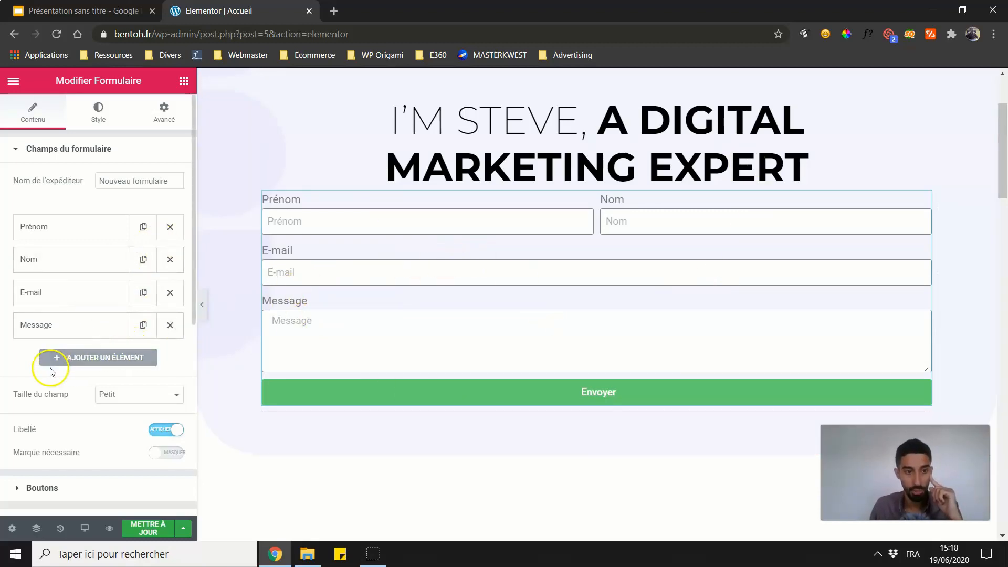
Add a new item of type Step after the Message field in the form.
click(90, 366)
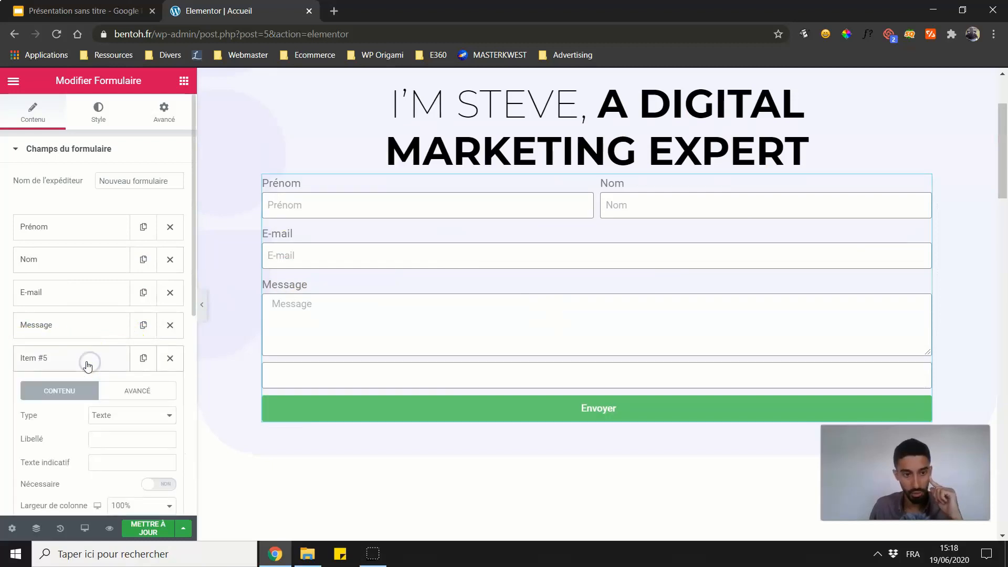
scroll(84, 359, down, 2)
click(115, 335)
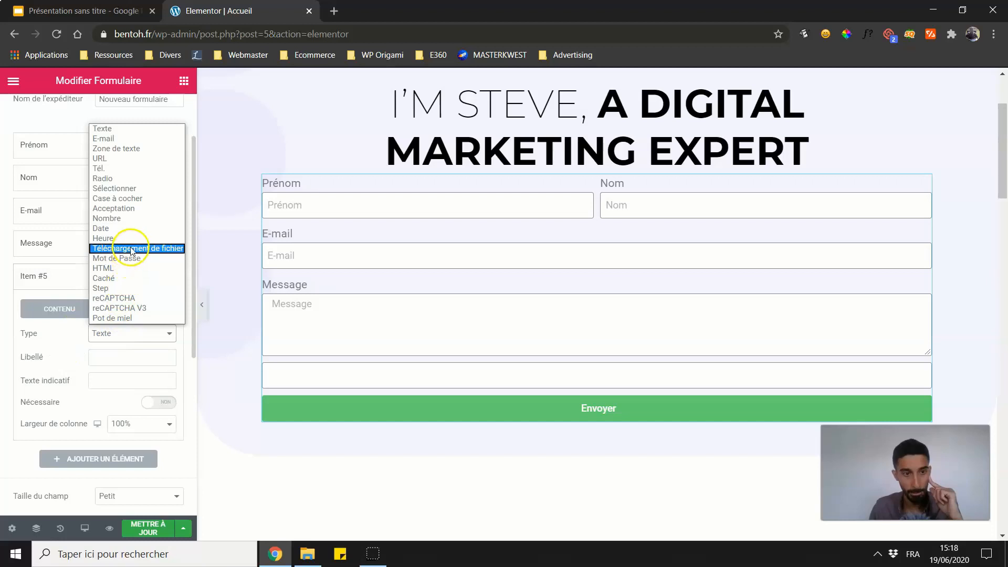
click(107, 289)
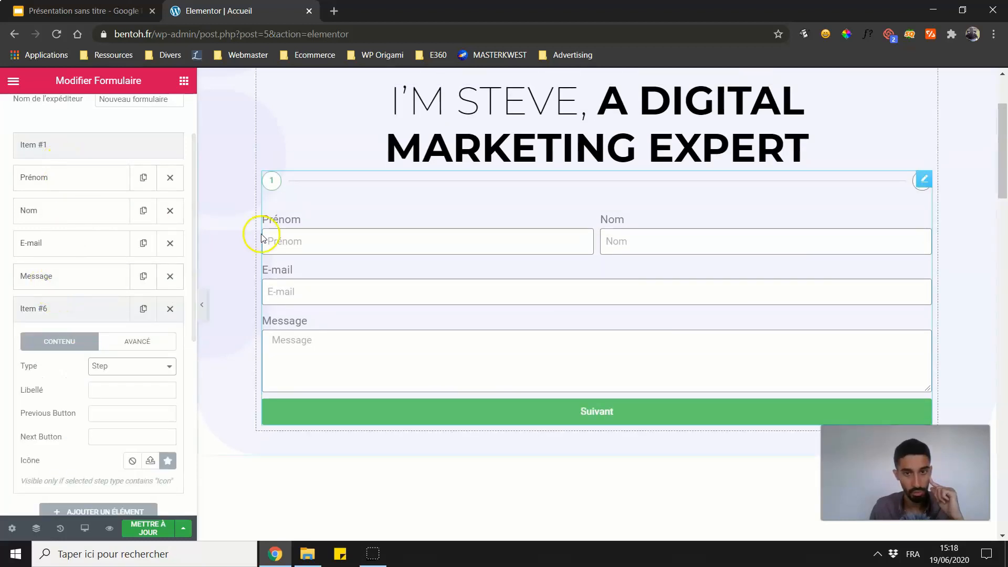
click(109, 314)
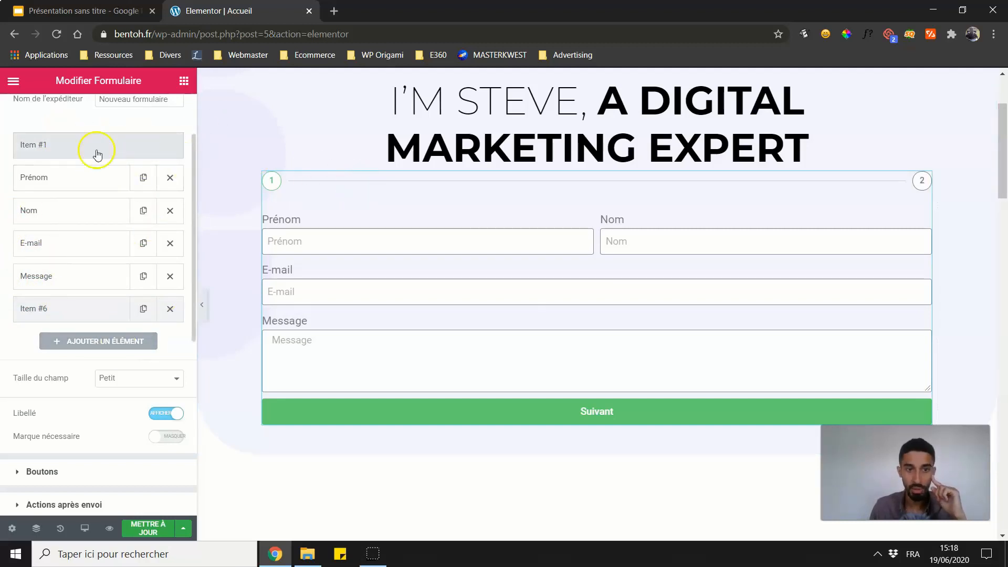
Preview the multi-step form on the page with the editing panel hidden, and restore the panel.
click(202, 305)
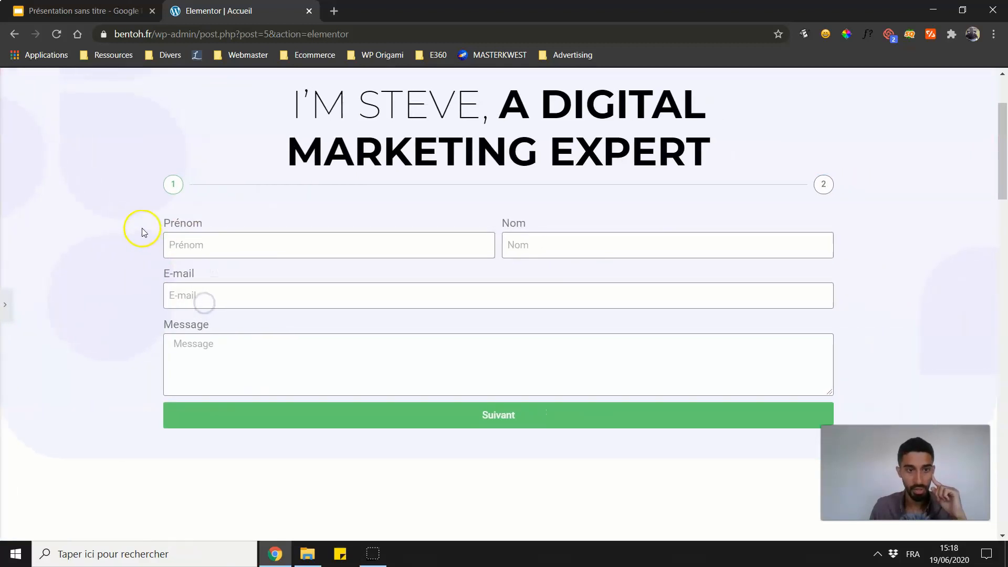
scroll(152, 247, up, 1)
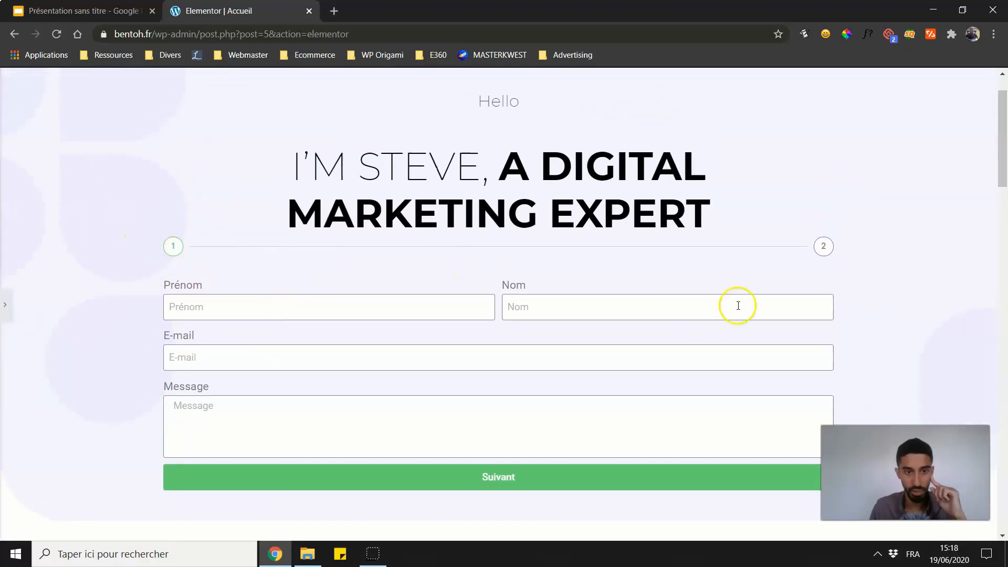
click(6, 303)
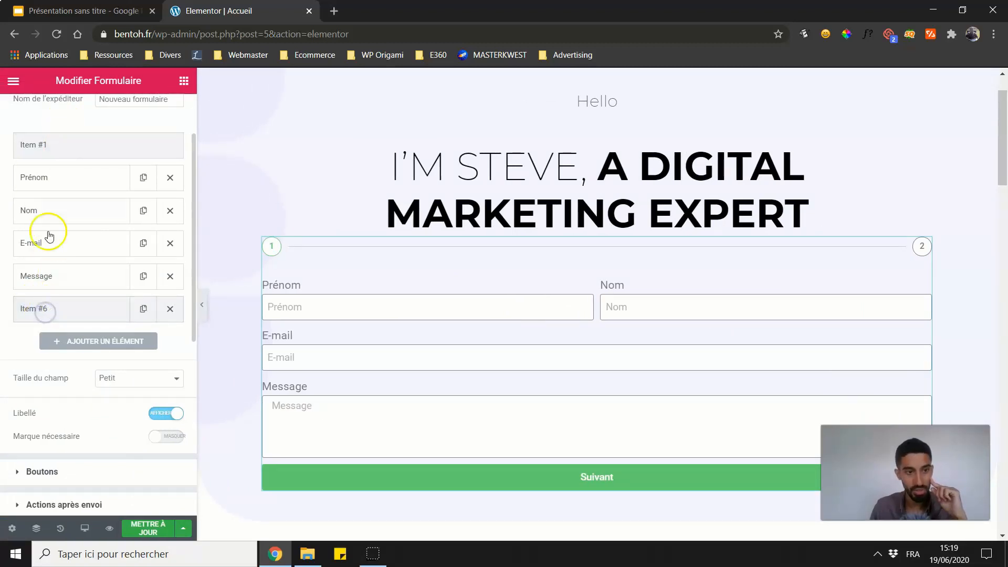
Label the form's first step item "Nom prénom".
click(48, 145)
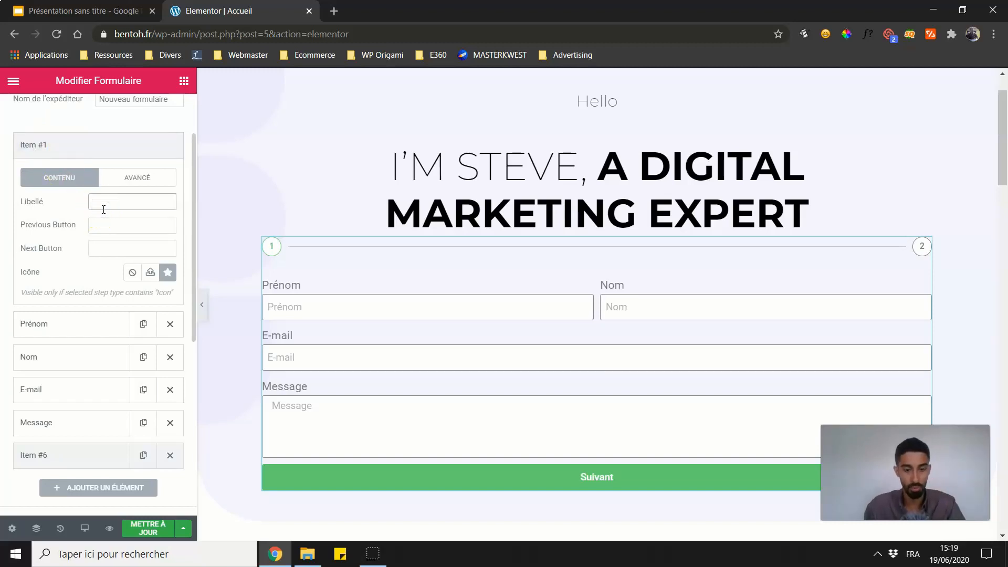
text(In)
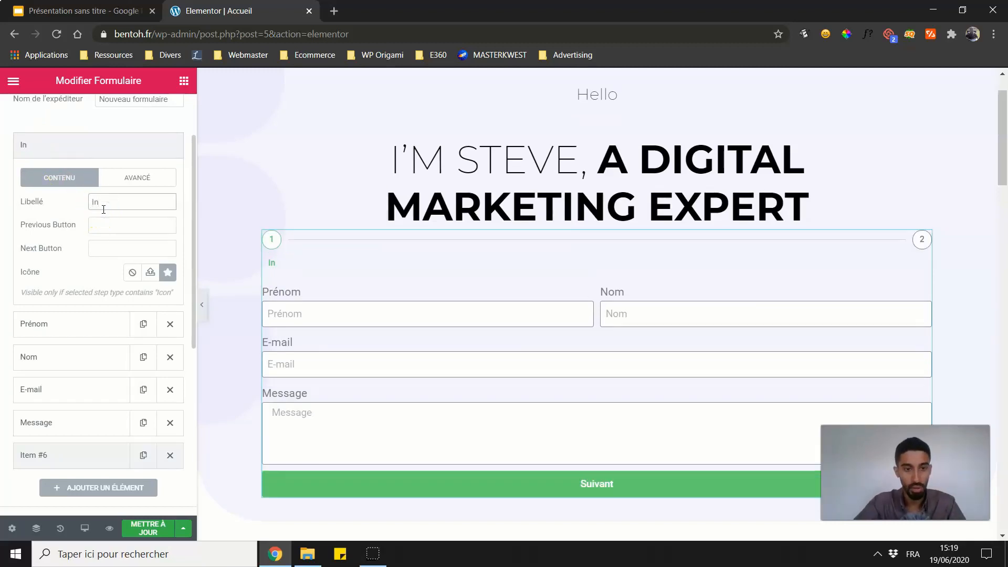
key(BackSpace)
text(Nom prénom)
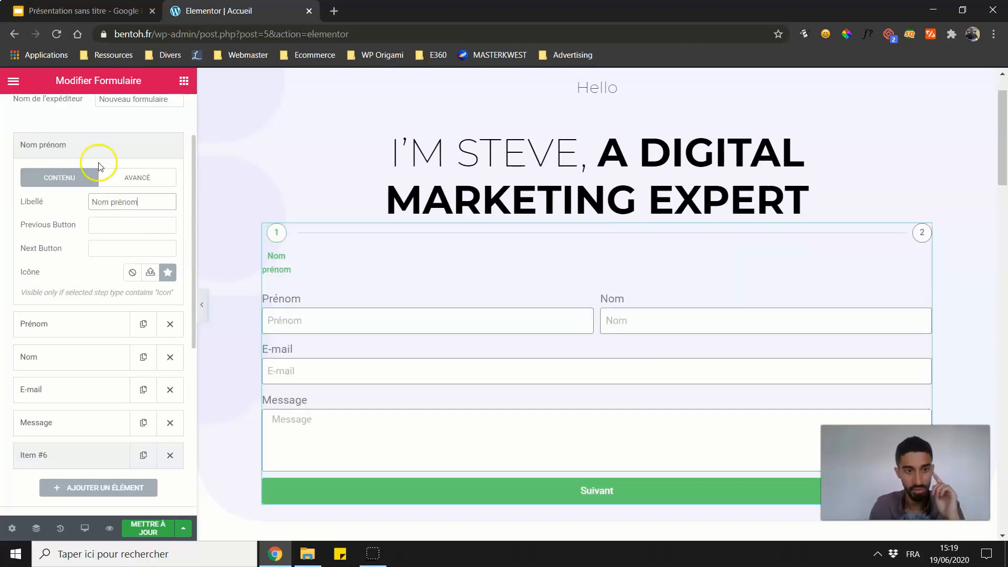
click(100, 145)
Label the last step item "Email" and move it between the Nom and E-mail fields.
click(75, 318)
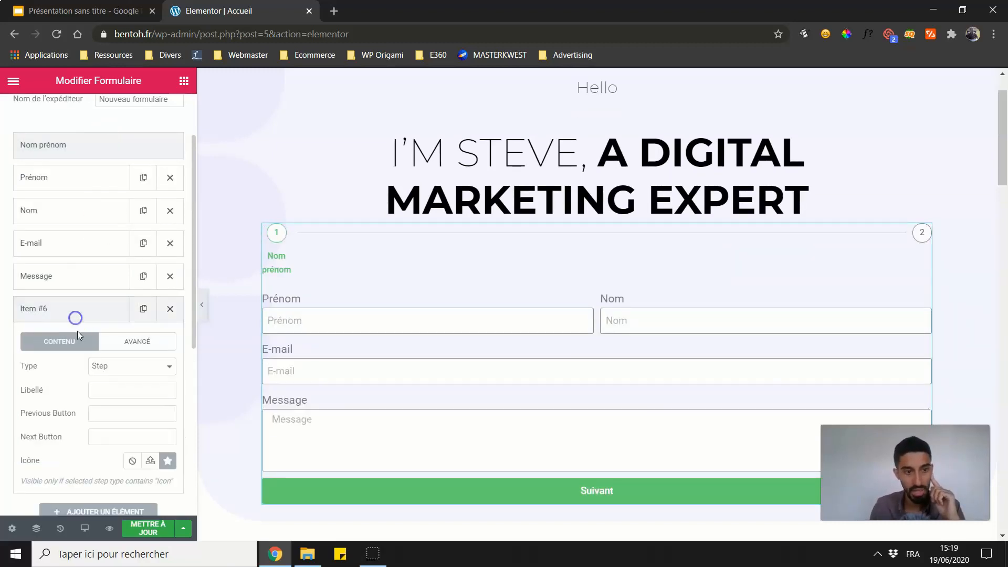
click(122, 390)
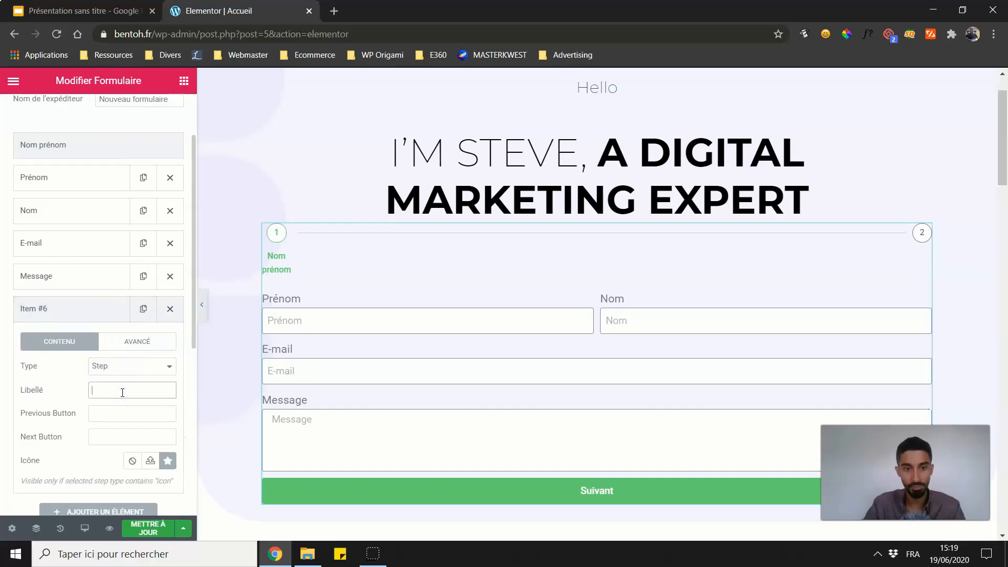
text(Email)
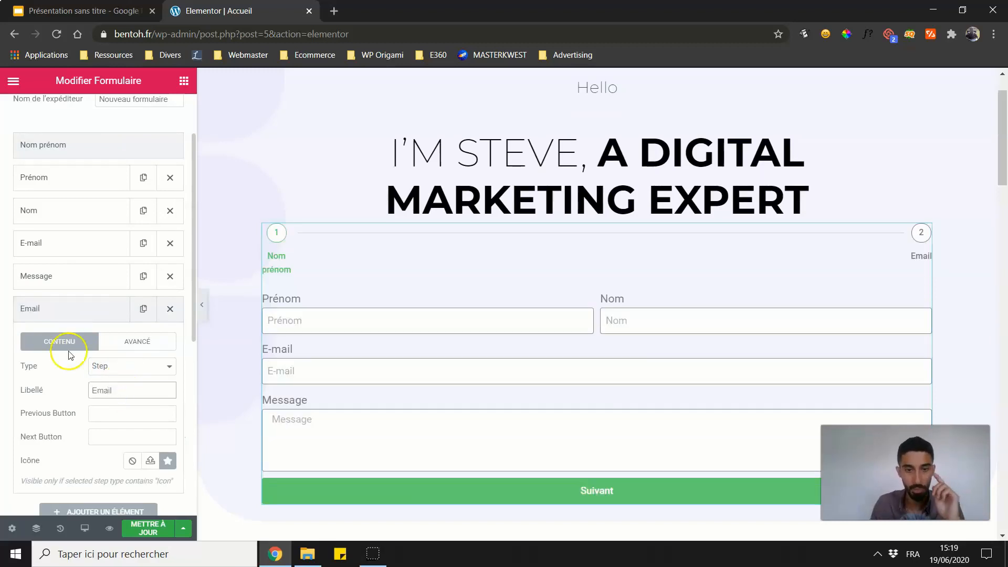
click(68, 313)
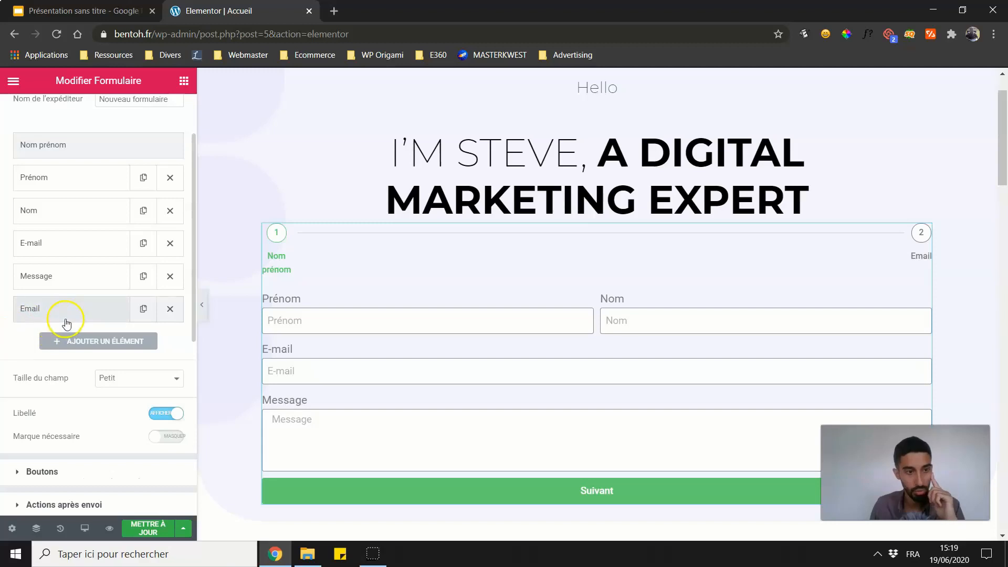
drag(66, 323, 63, 250)
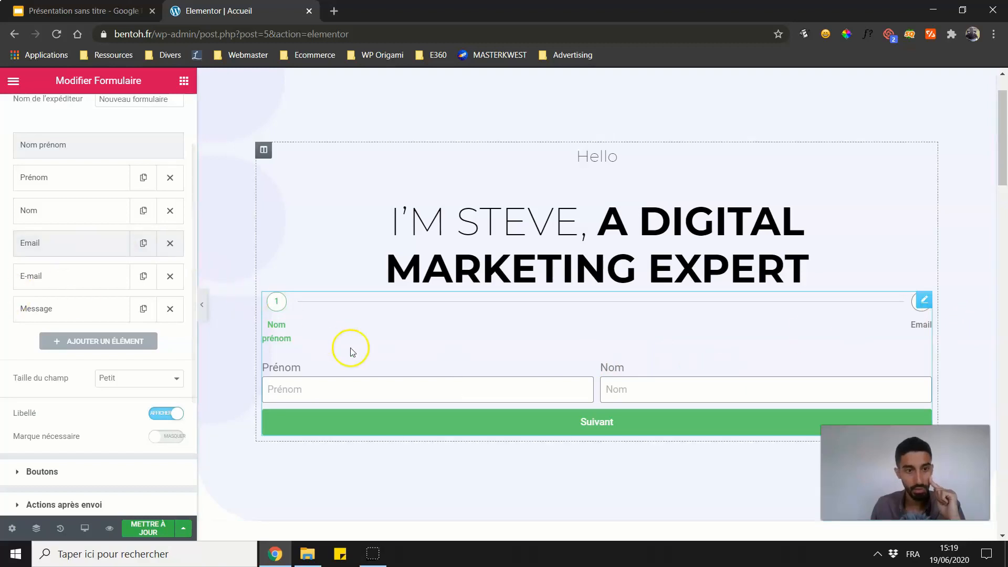
Preview the form with the editing panel hidden, fill in the first and last name, advance to the second step, and restore the panel.
click(334, 386)
click(201, 304)
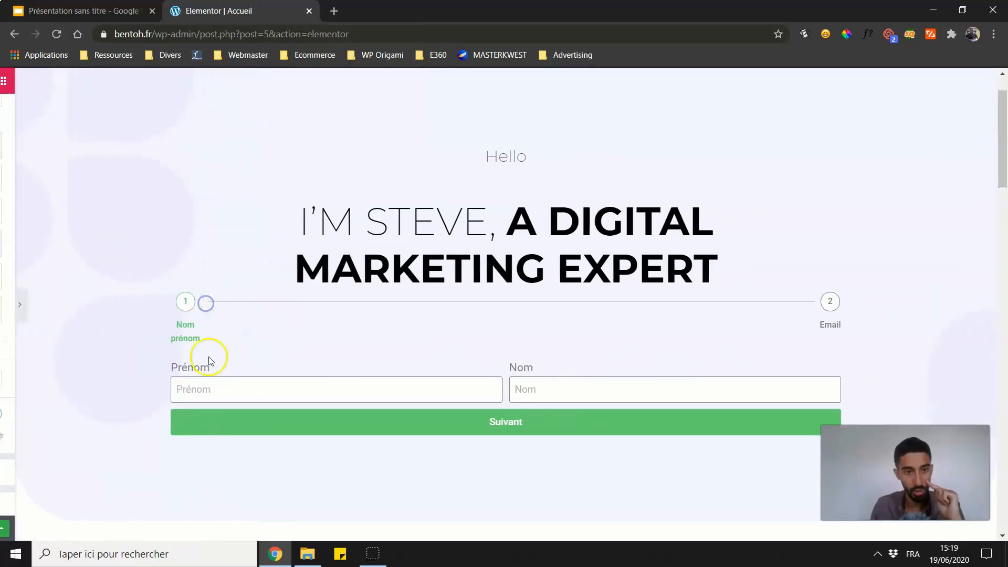
click(234, 386)
click(216, 339)
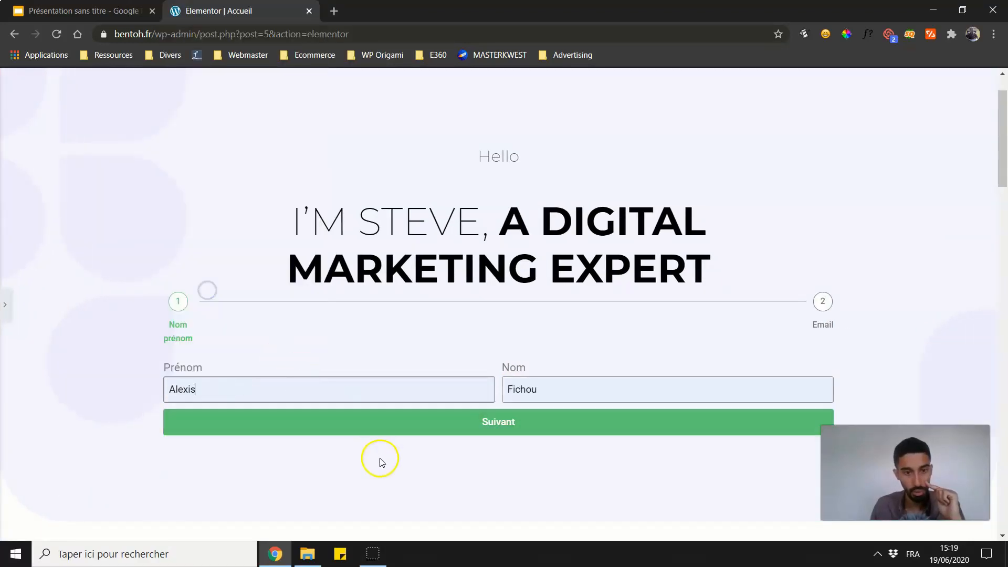
click(446, 420)
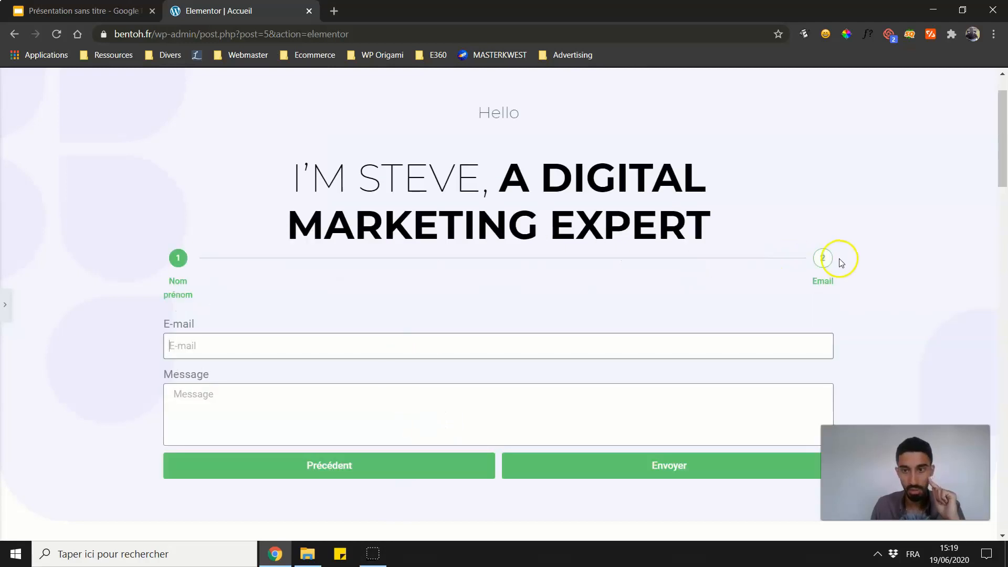
click(4, 306)
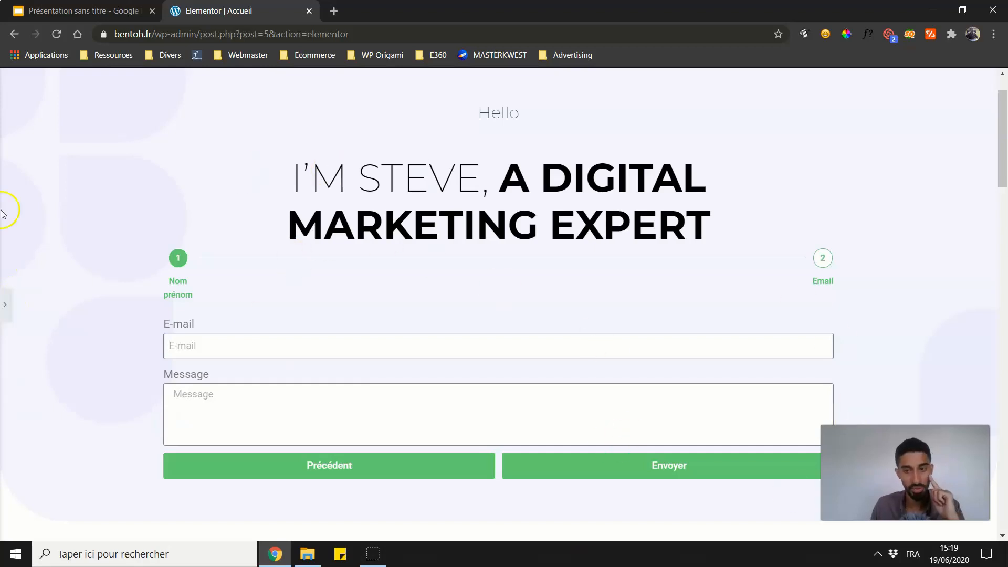
click(4, 304)
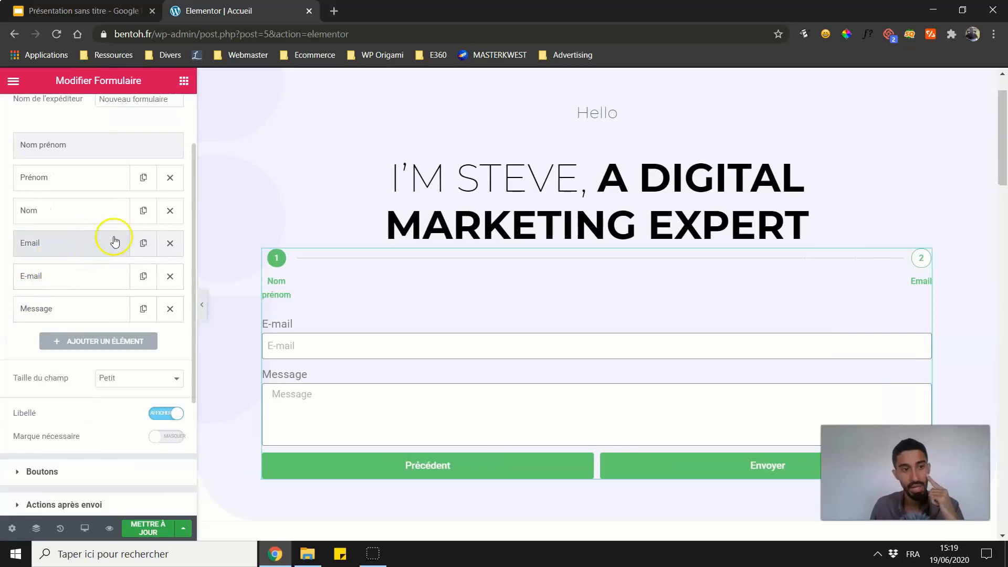
Add another item of type Step and move it between the E-mail and Message fields.
click(112, 336)
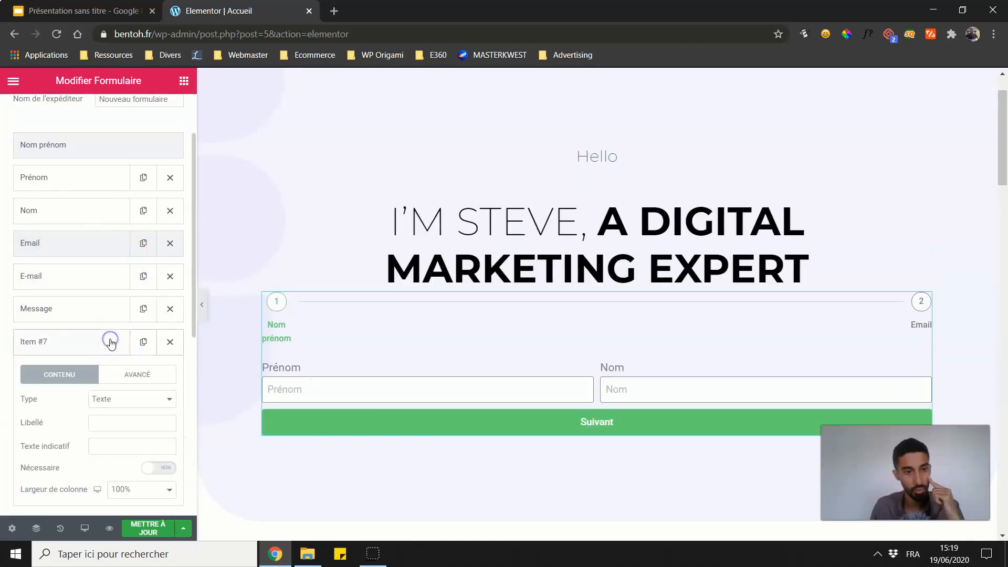
scroll(79, 372, down, 2)
click(126, 315)
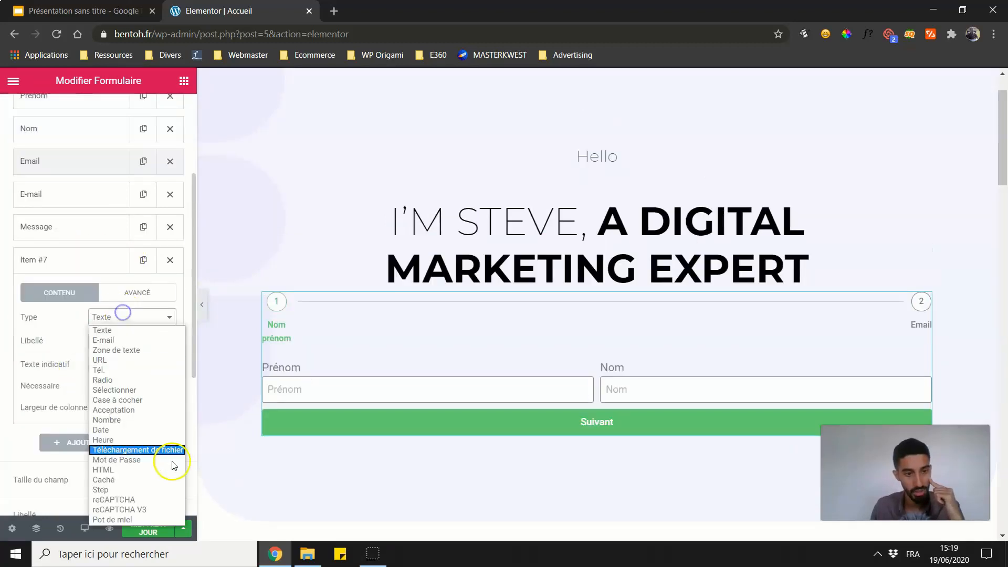
click(124, 490)
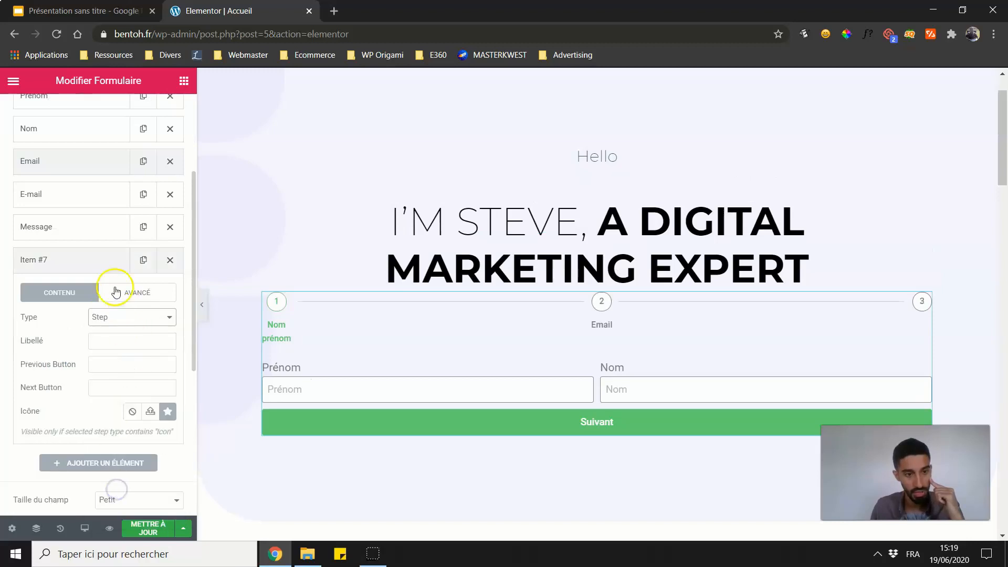
scroll(90, 232, down, 1)
click(90, 231)
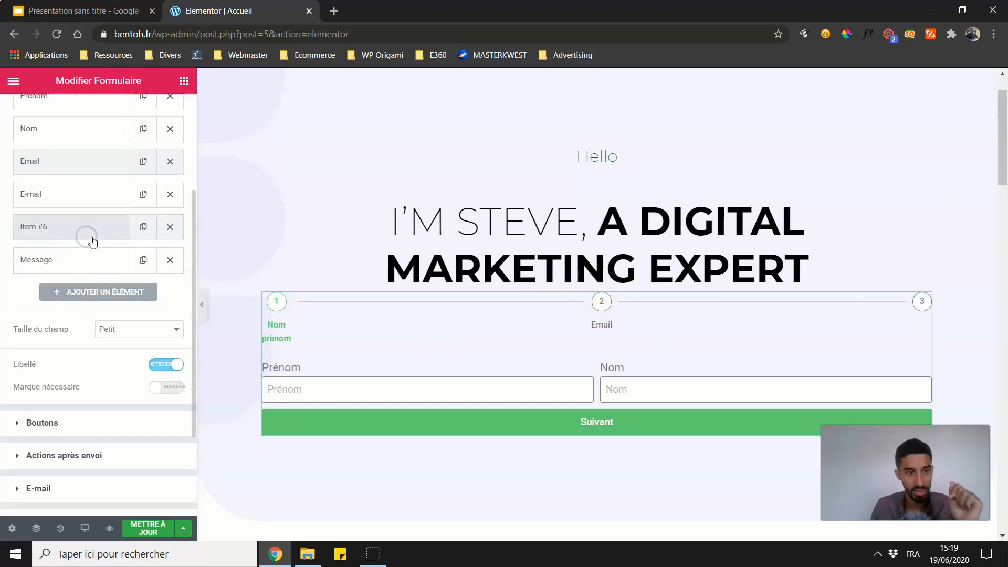
Label the step item above the Message field "Votre message".
click(89, 238)
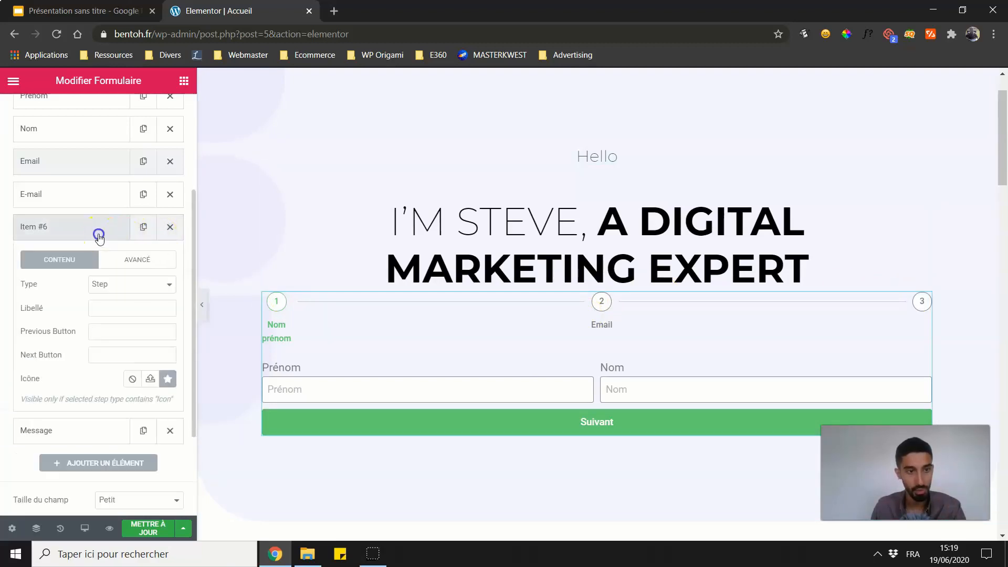
click(112, 315)
text(Vo)
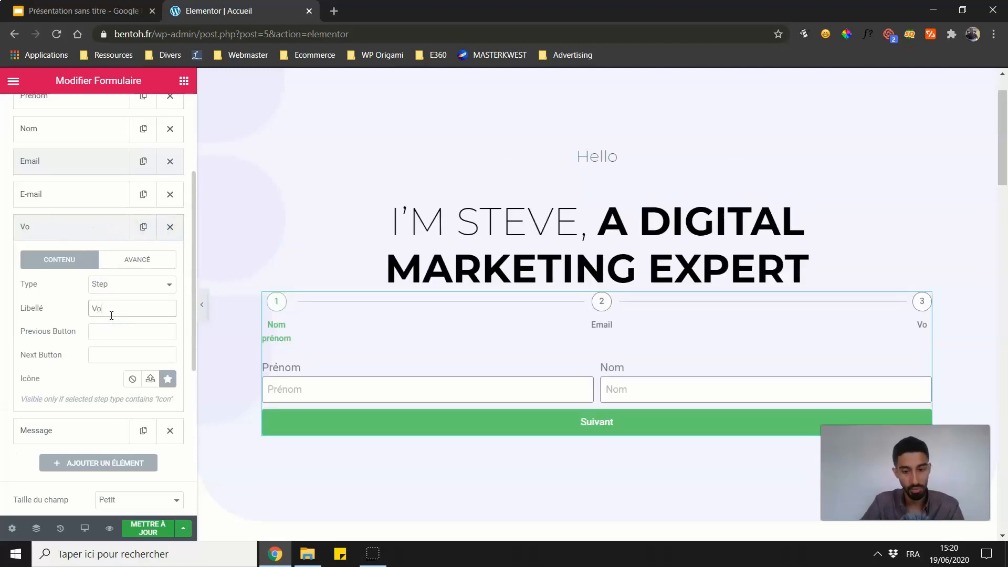
text(e message)
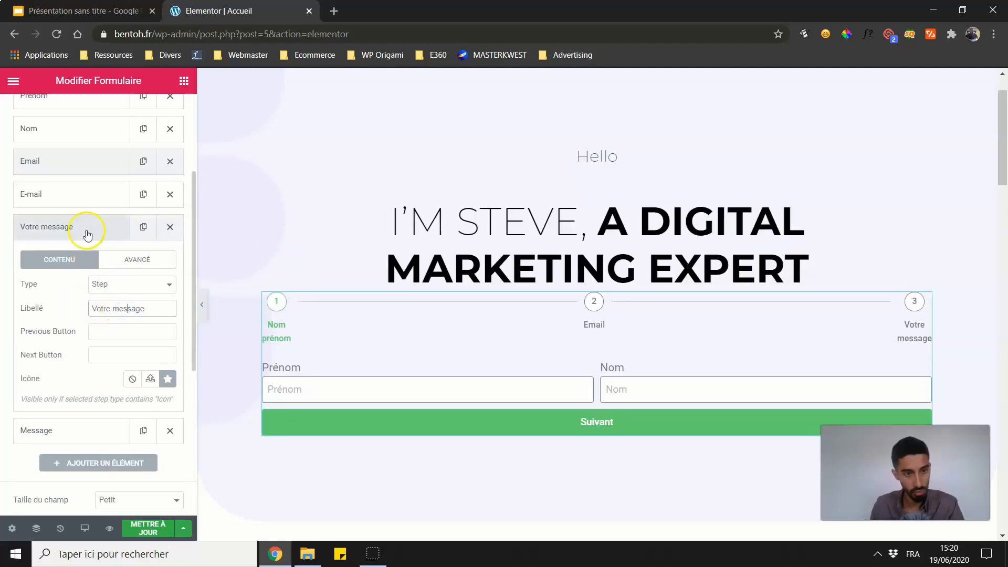
click(83, 227)
Change the label of the step item above the E-mail field to "Où pouvons-nous vous joindre ?" and check it on the page.
click(70, 162)
click(75, 249)
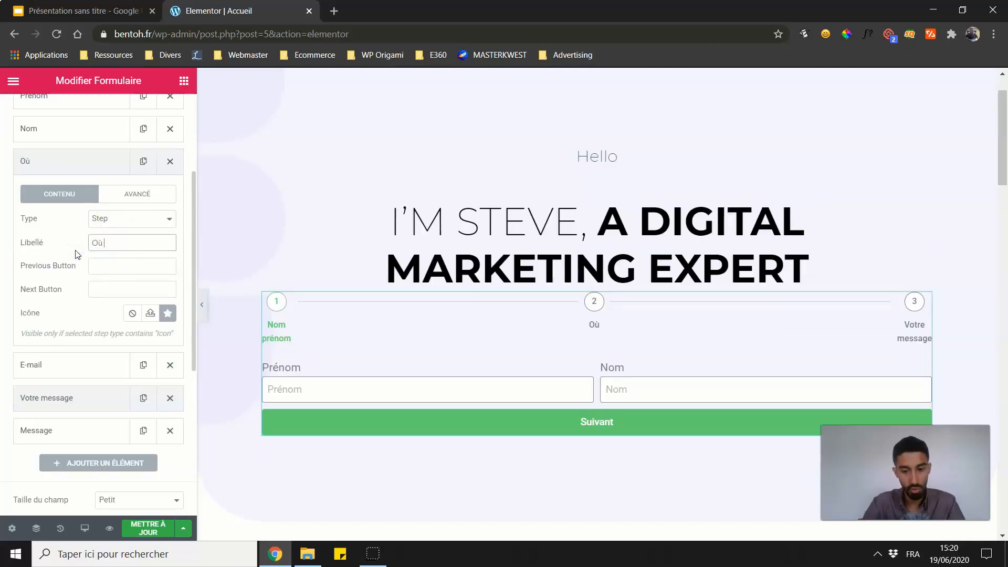
text(ns-)
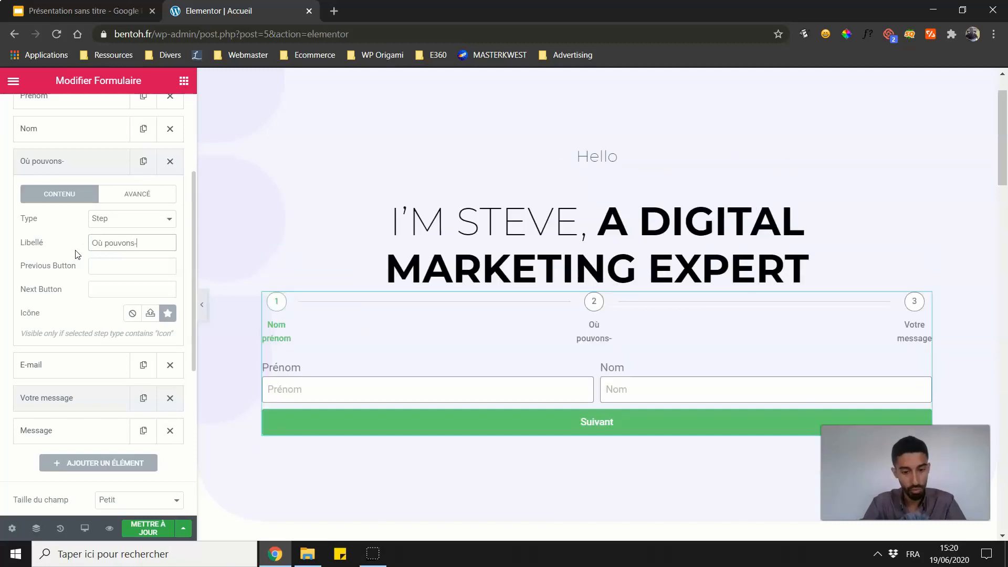
text(-nous vou)
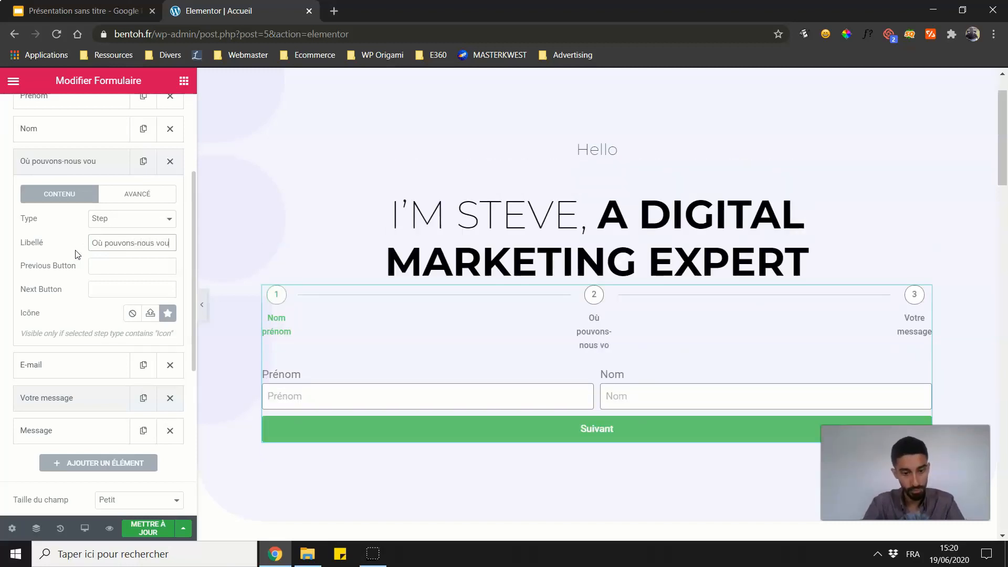
text(s join)
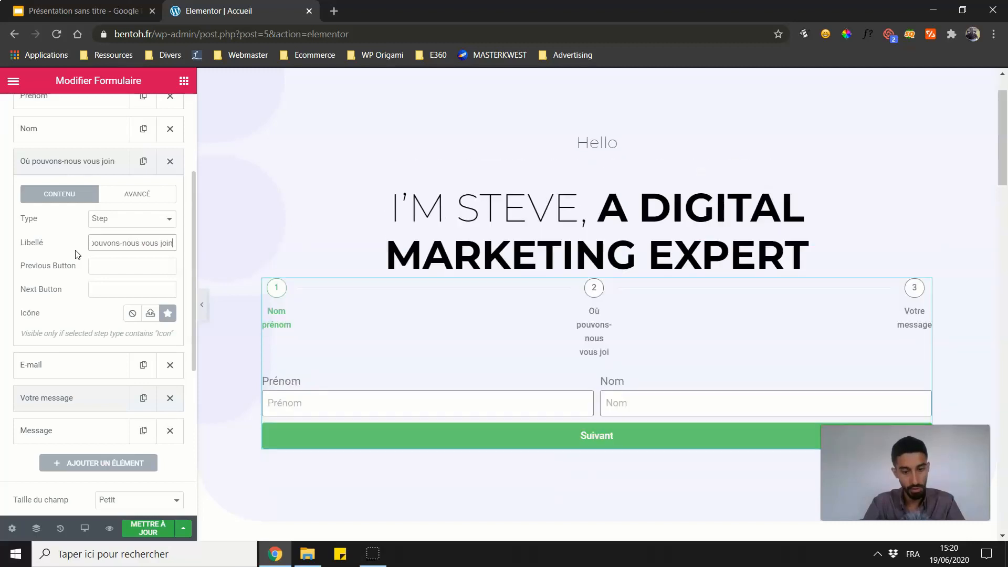
text(dre ?>)
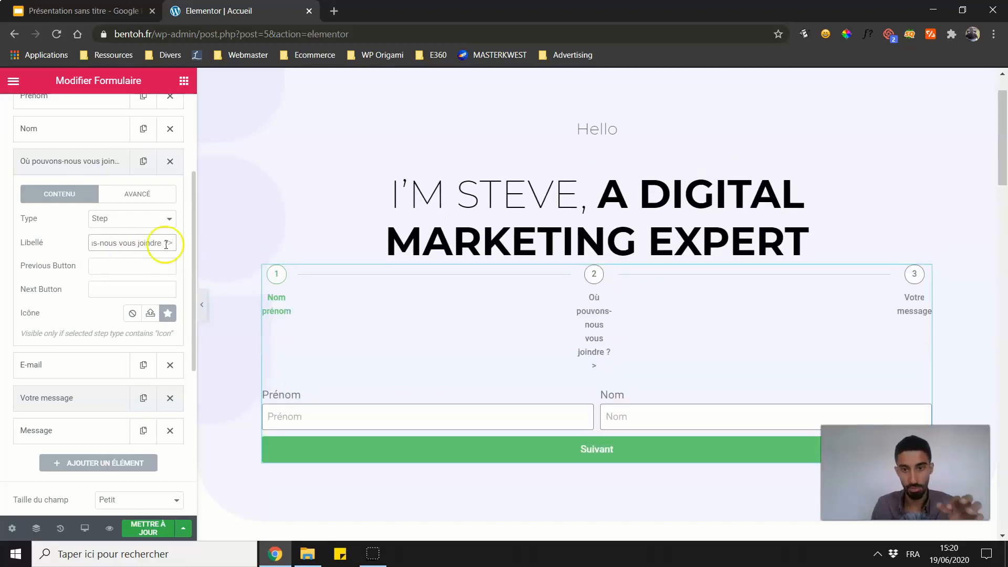
key(BackSpace)
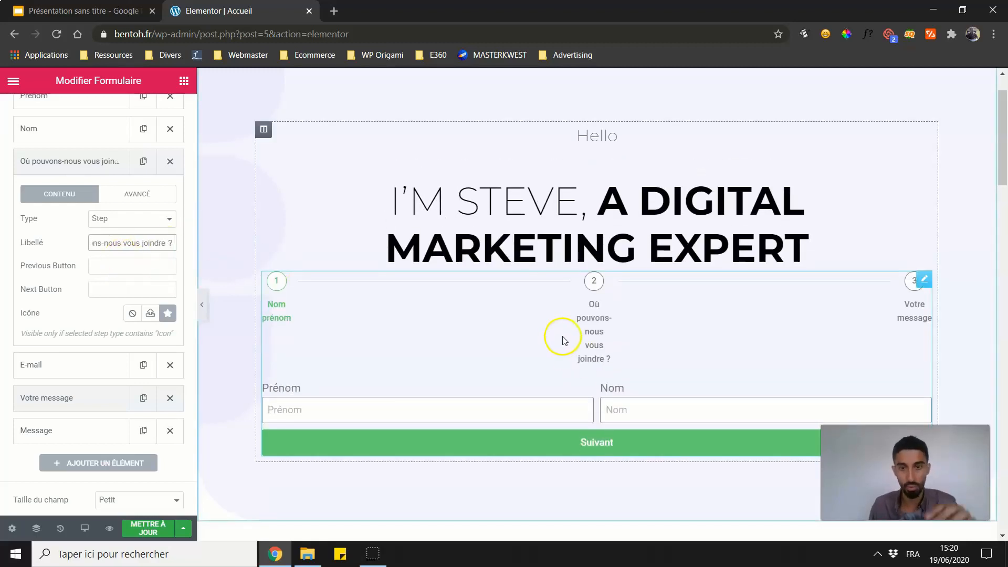
scroll(116, 227, up, 3)
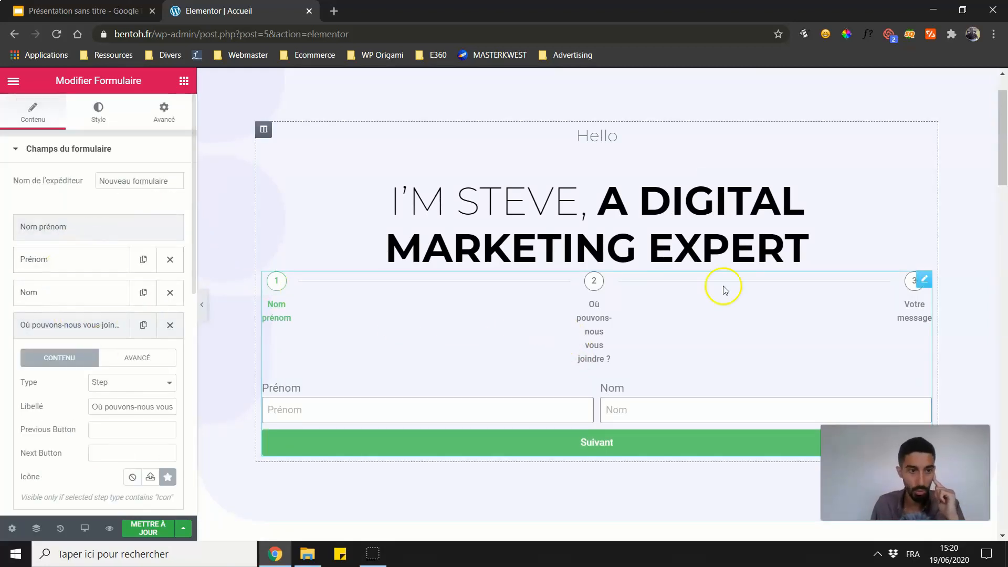
click(46, 323)
scroll(477, 162, down, 2)
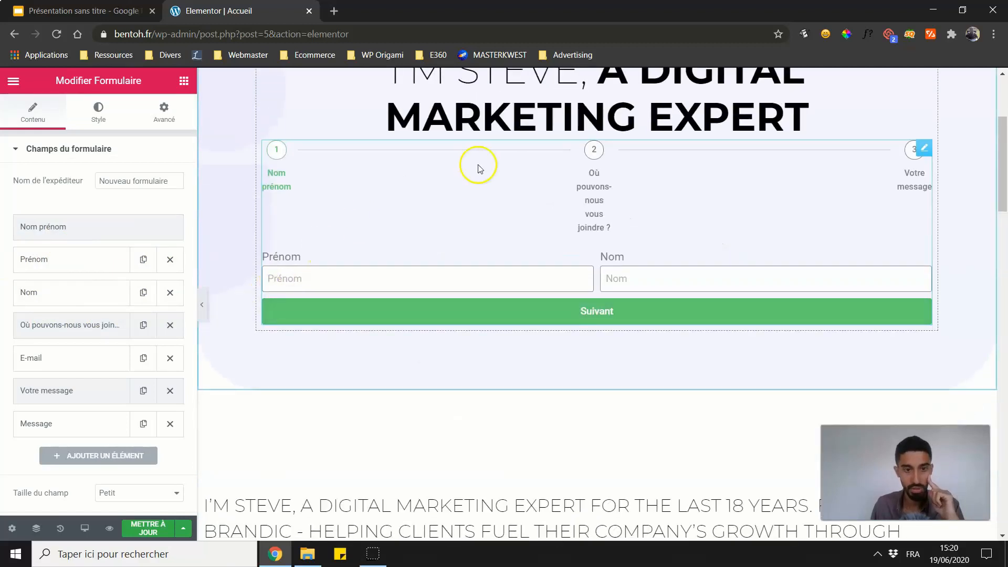
scroll(722, 247, up, 2)
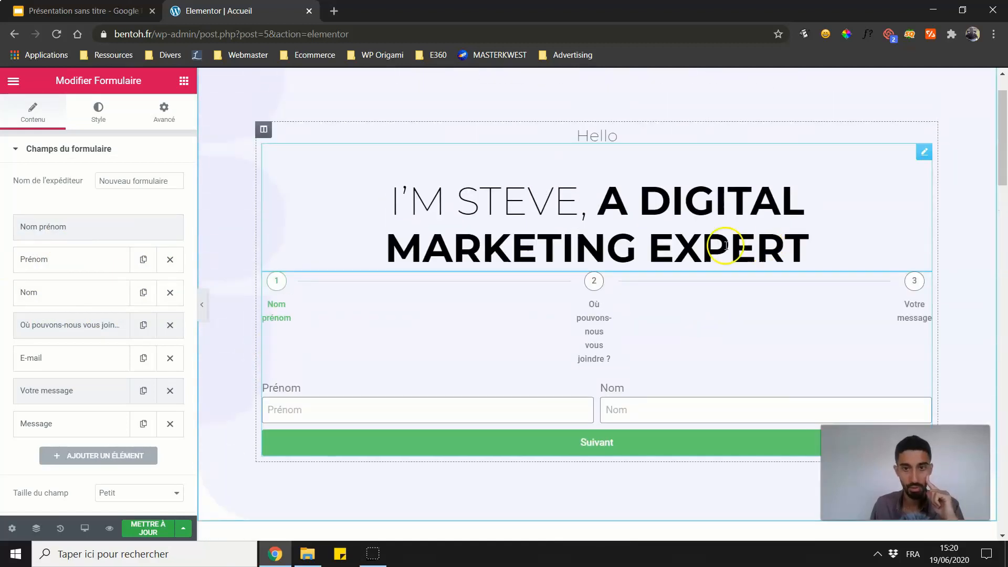
Replace the second step's label with "Contact".
click(112, 317)
drag(149, 408, 14, 408)
key(BackSpace)
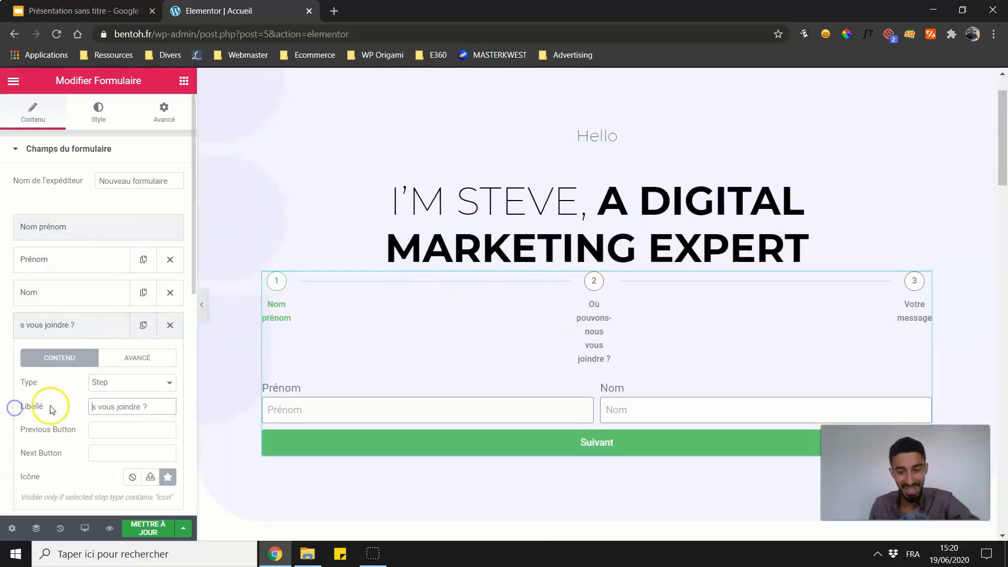
triple_click(156, 406)
text(Contact)
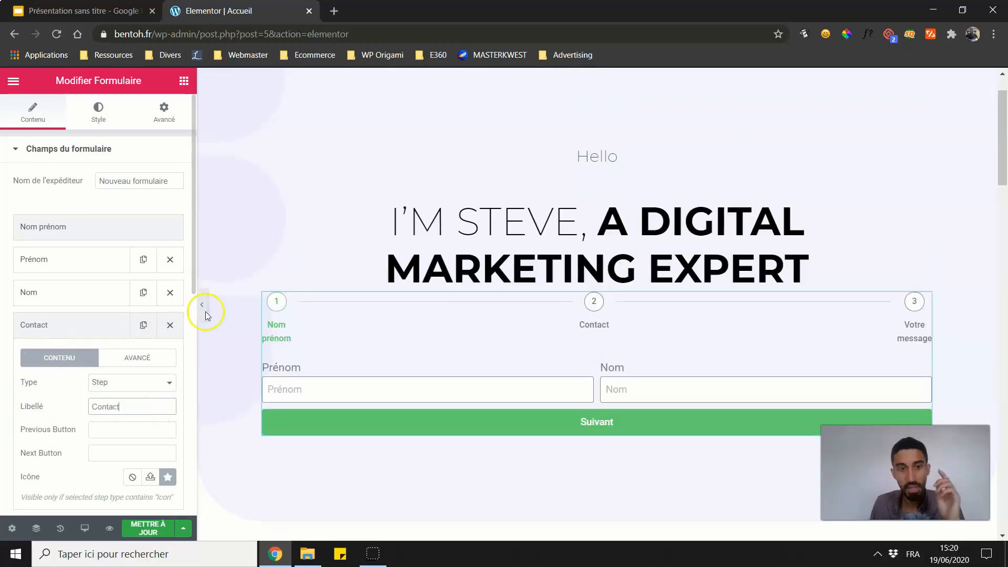
click(85, 326)
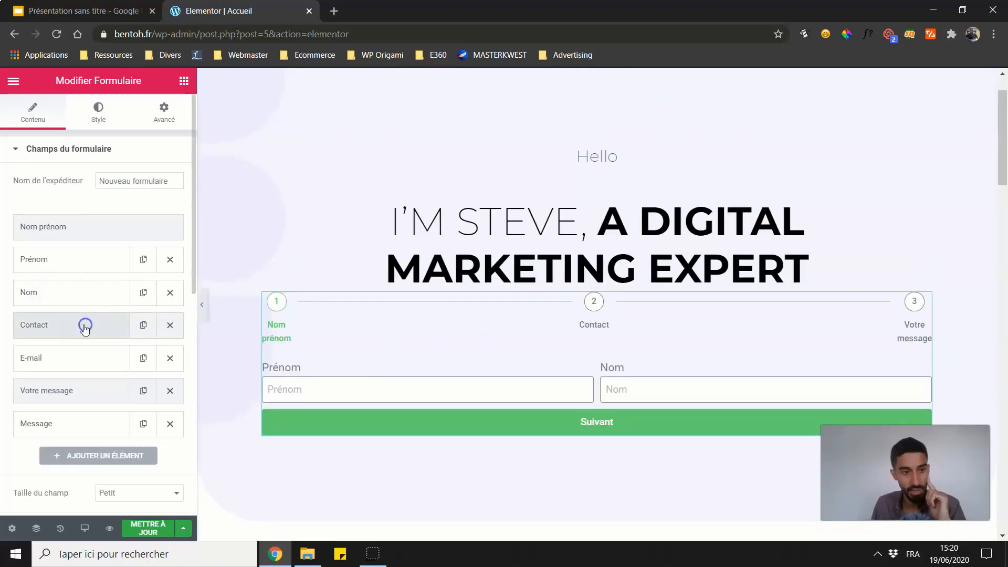
Inspect the first step item's label and button fields, then preview the form by filling in the name fields and advancing to Contact.
click(75, 227)
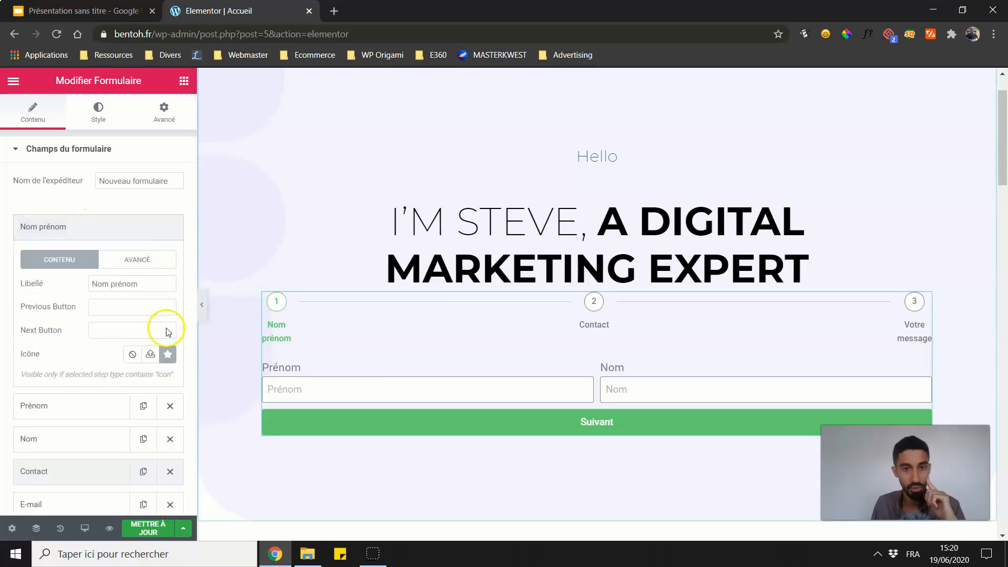
double_click(109, 291)
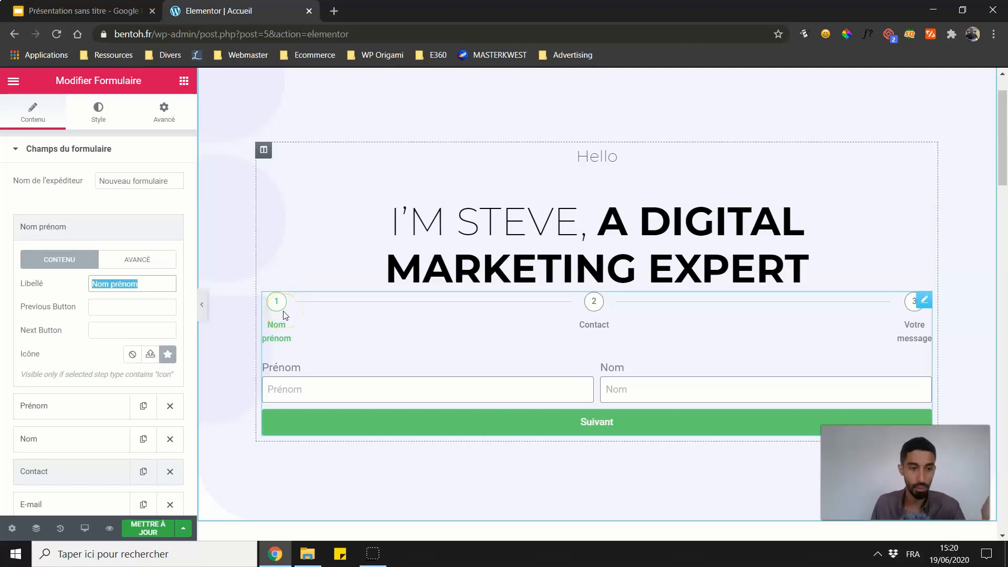
scroll(168, 313, down, 3)
scroll(168, 313, up, 3)
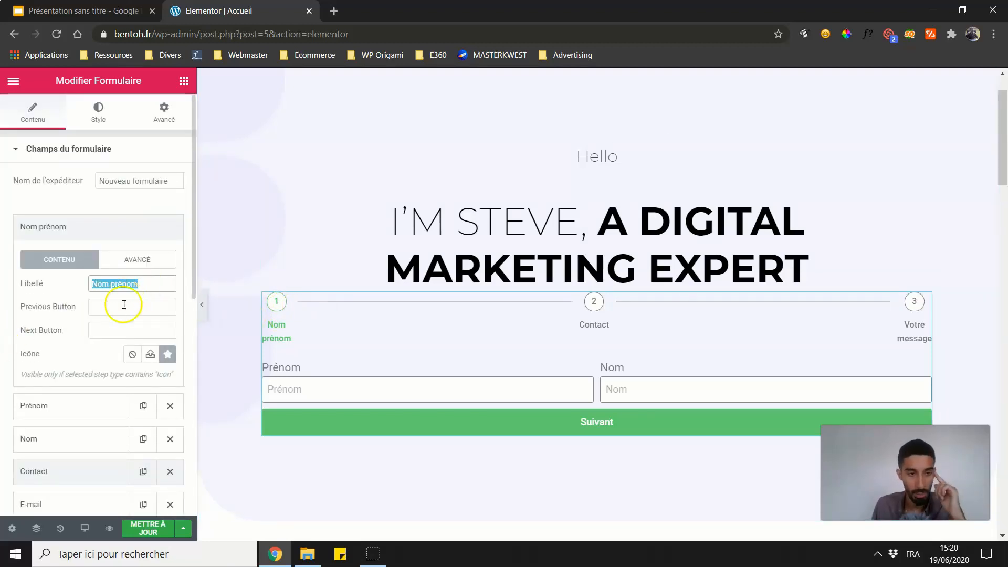
click(93, 310)
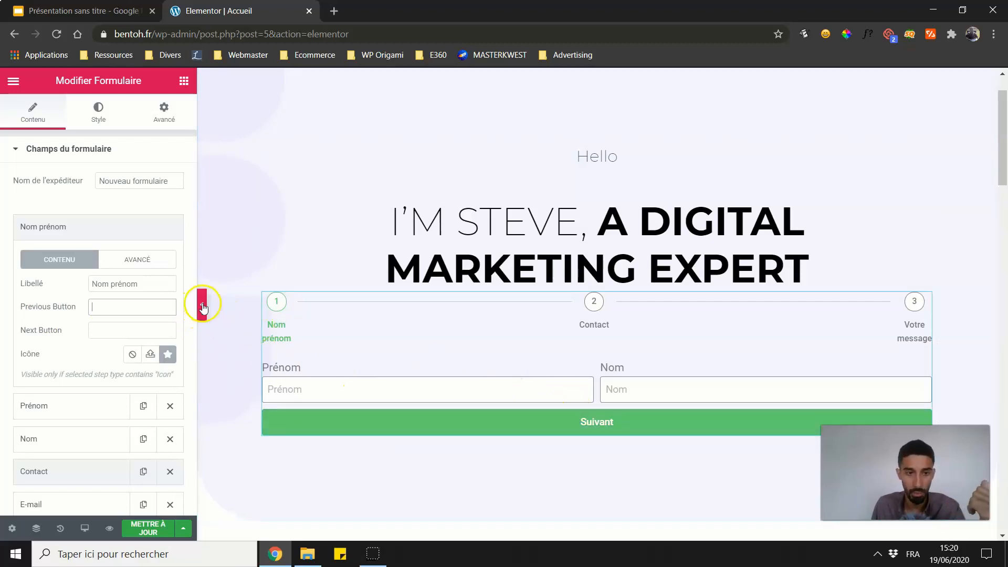
click(203, 305)
click(243, 378)
click(242, 318)
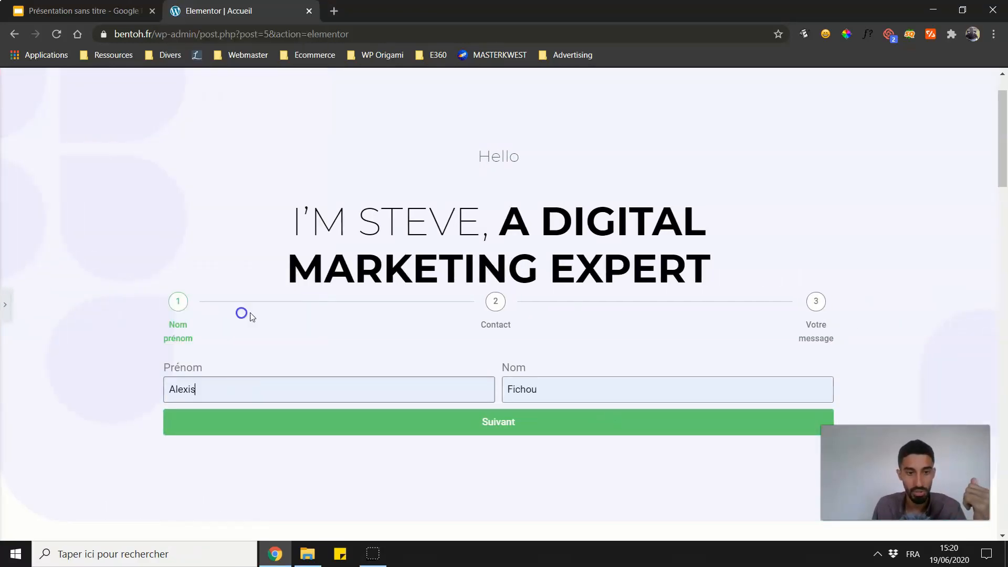
click(435, 411)
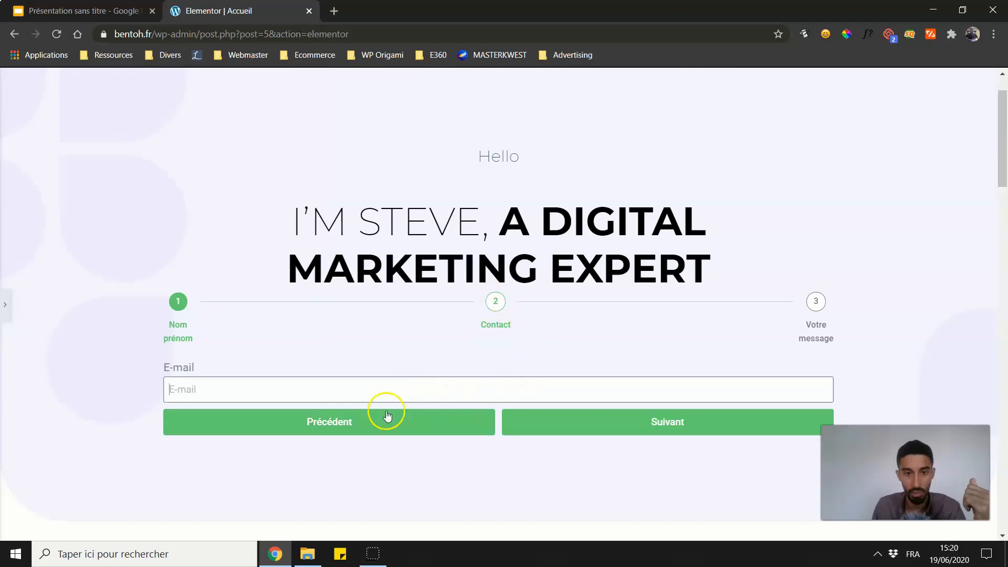
click(4, 305)
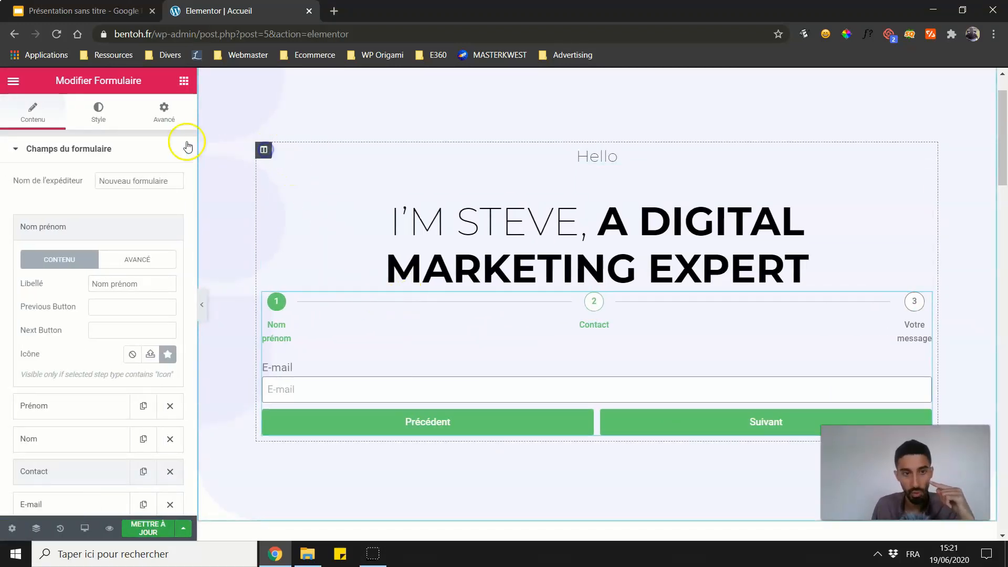
Unlink the margin values of the column containing the form and set its left and right margins to 150 px.
click(163, 113)
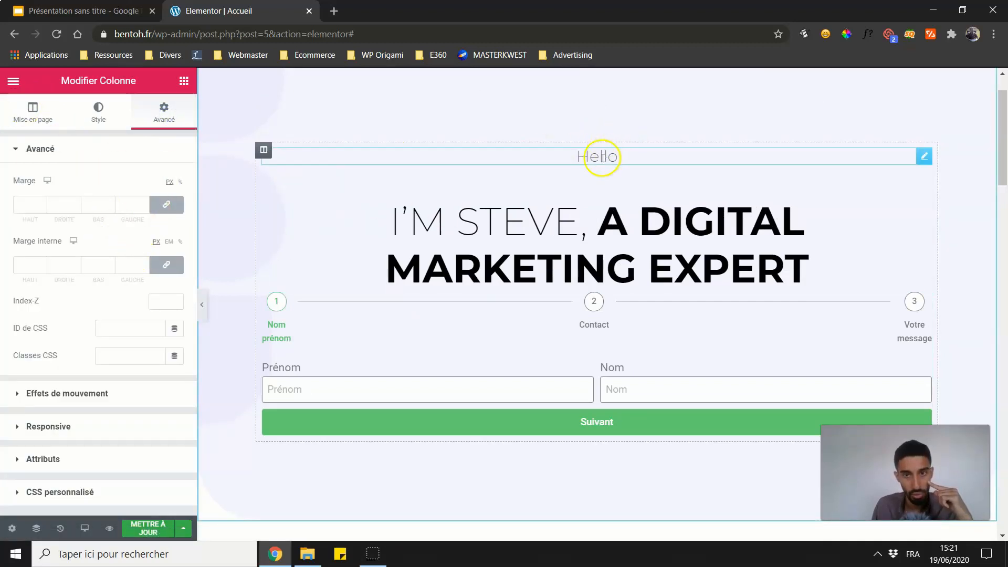
click(166, 204)
click(125, 204)
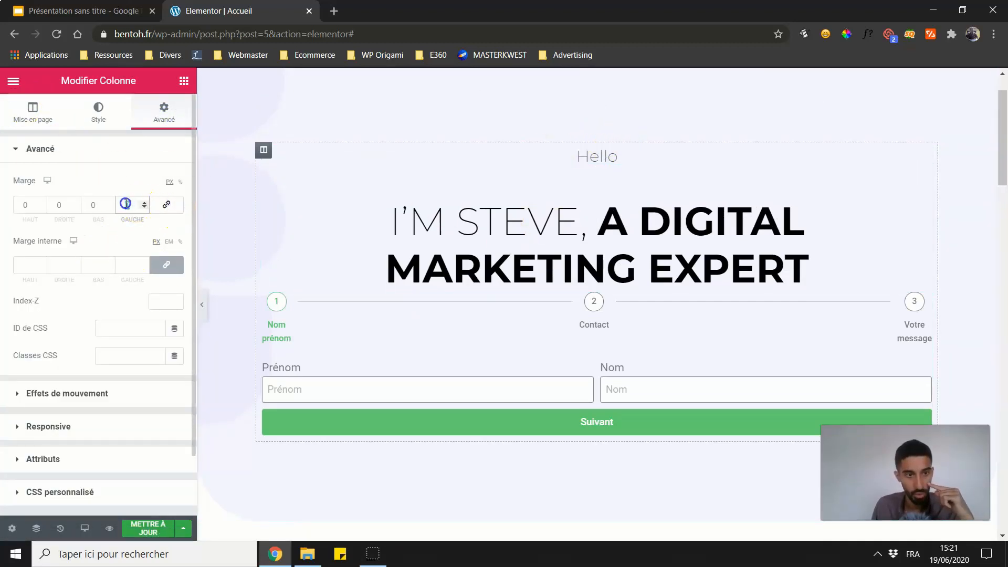
text(2)
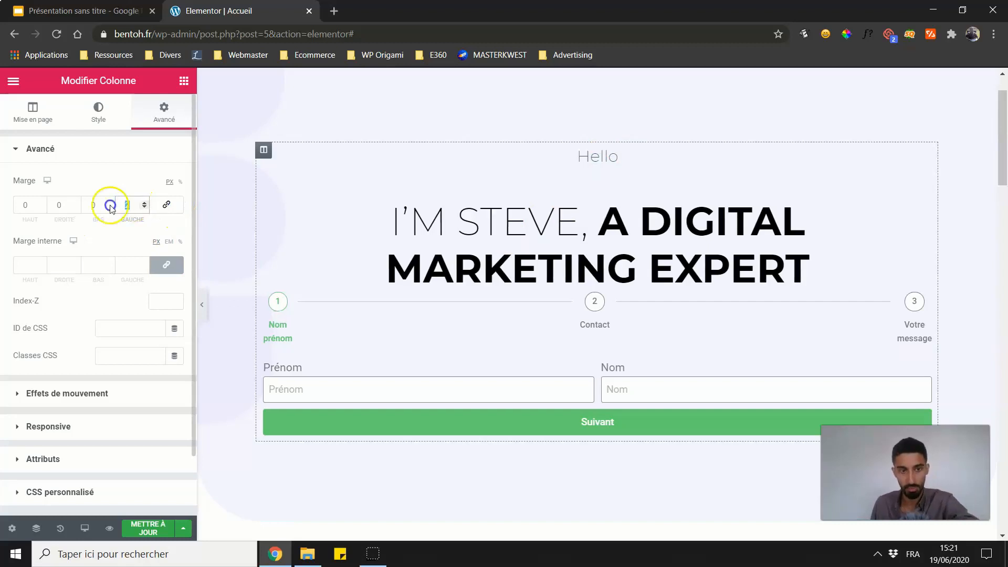
text(50)
click(60, 205)
text(50)
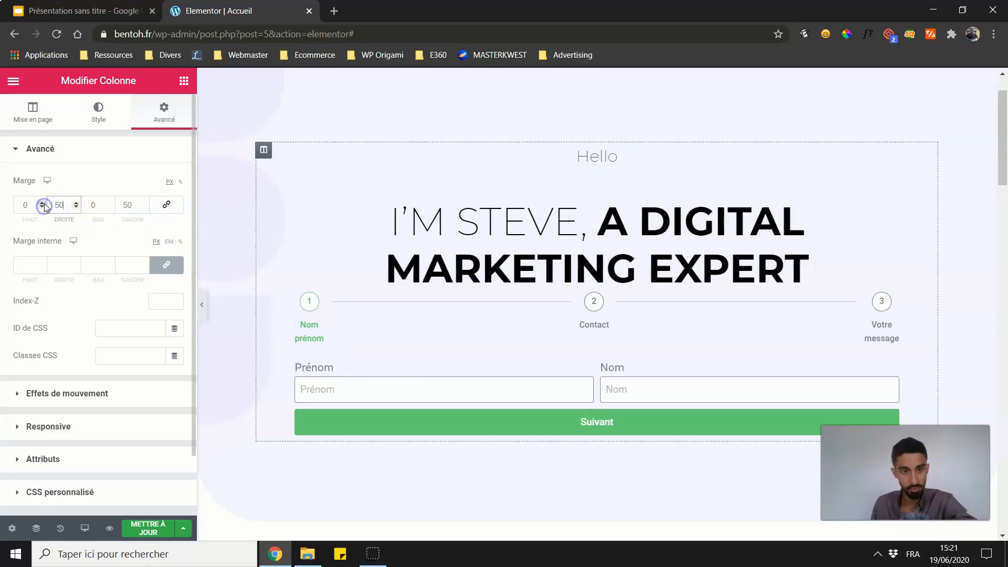
text(1)
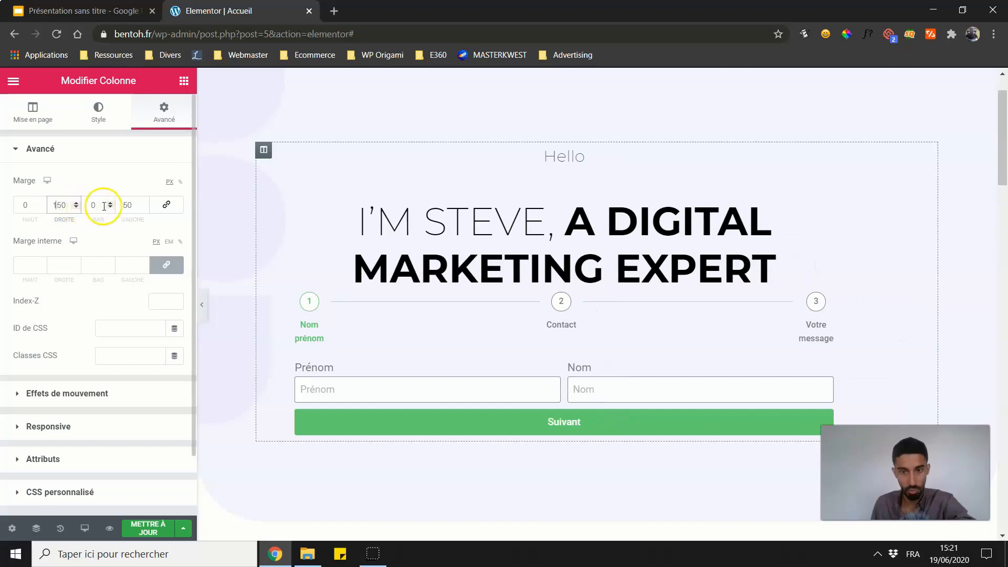
click(121, 206)
text(1)
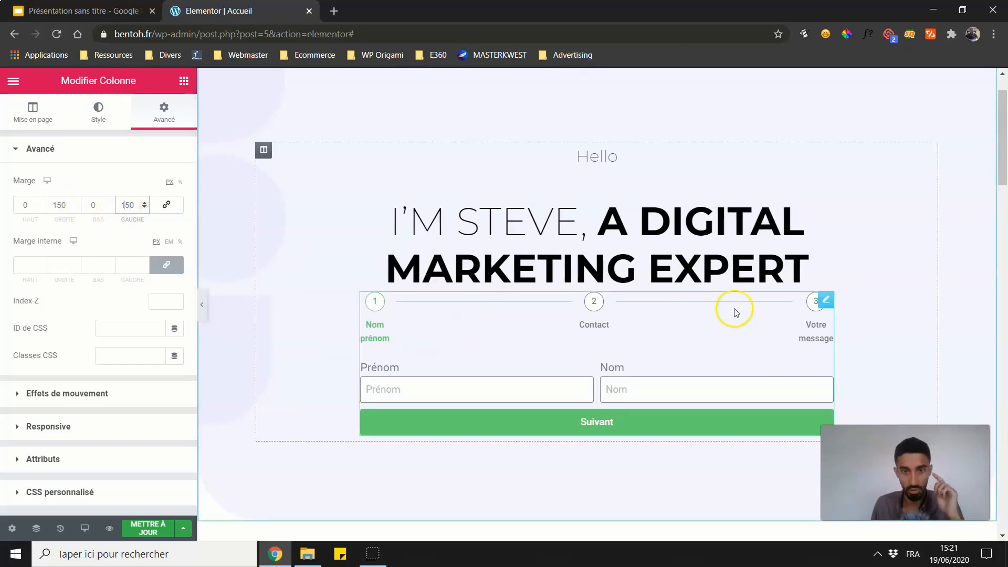
Set the form's Contact step to use "Avant" as its Previous Button text and "Après" as its Next Button text.
click(826, 303)
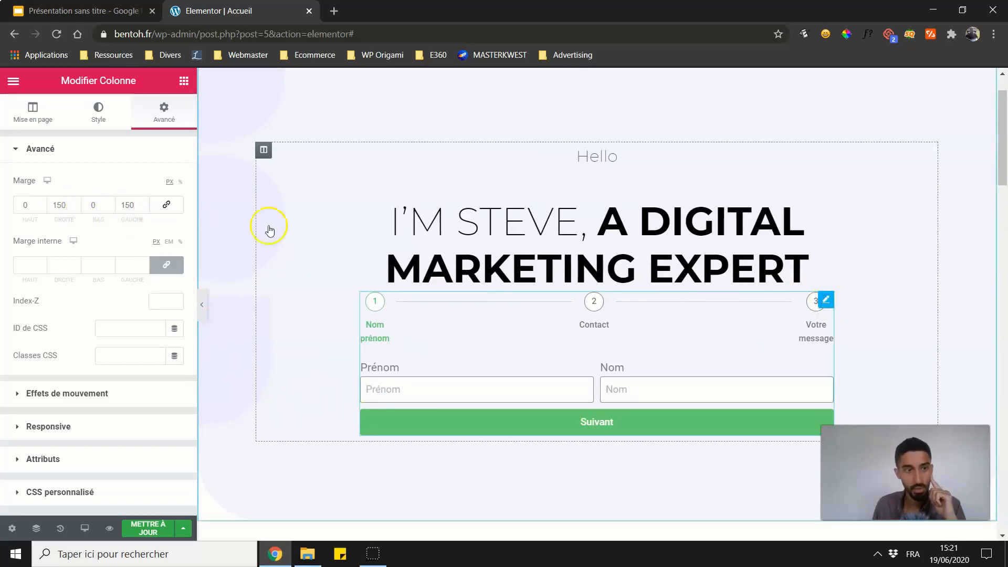
click(825, 300)
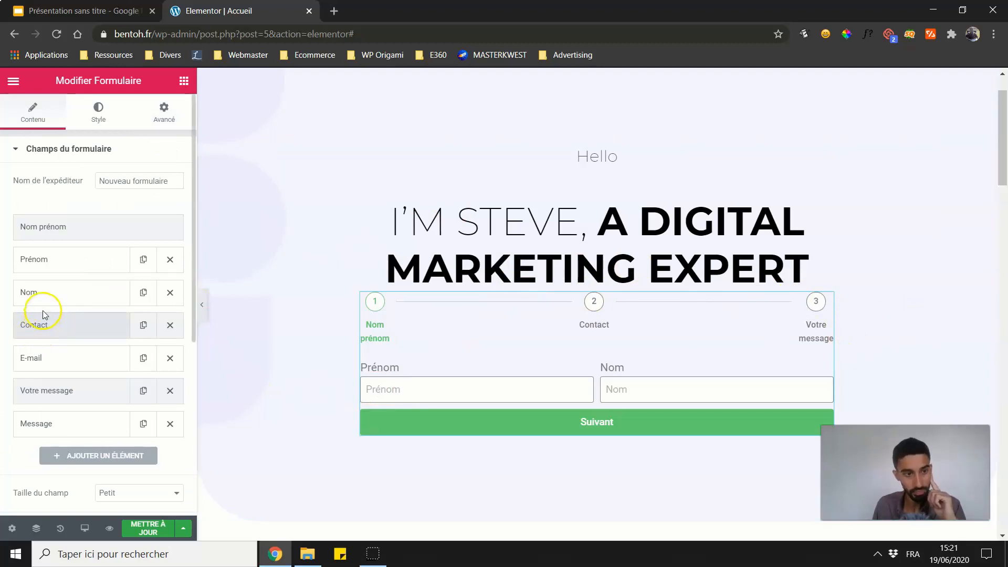
click(64, 229)
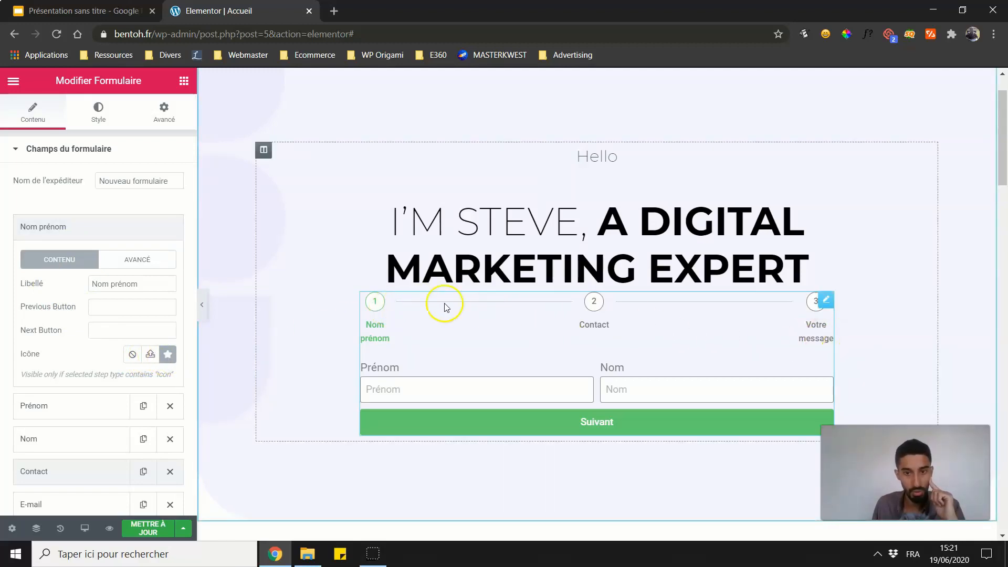
click(63, 227)
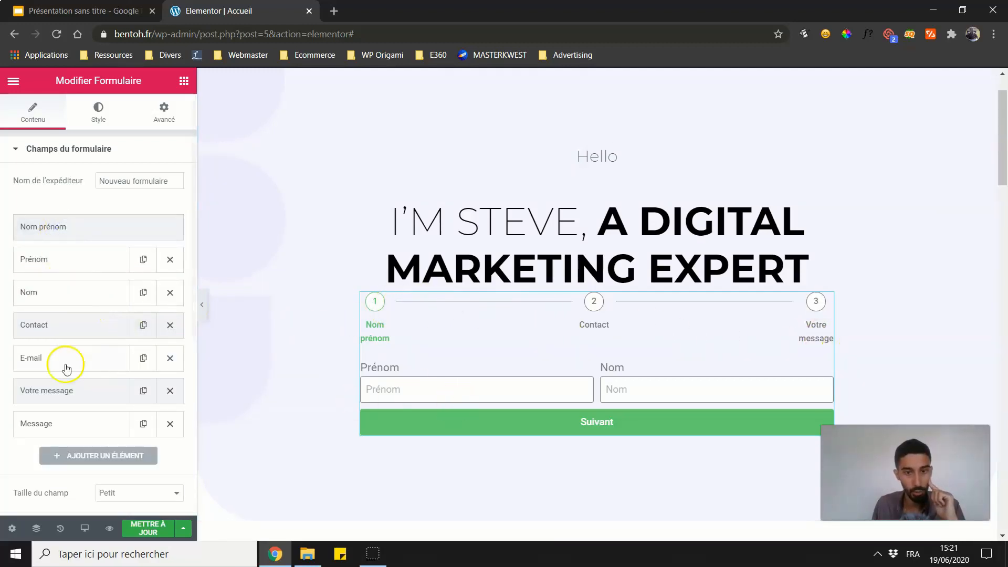
click(67, 327)
scroll(79, 341, down, 3)
click(122, 266)
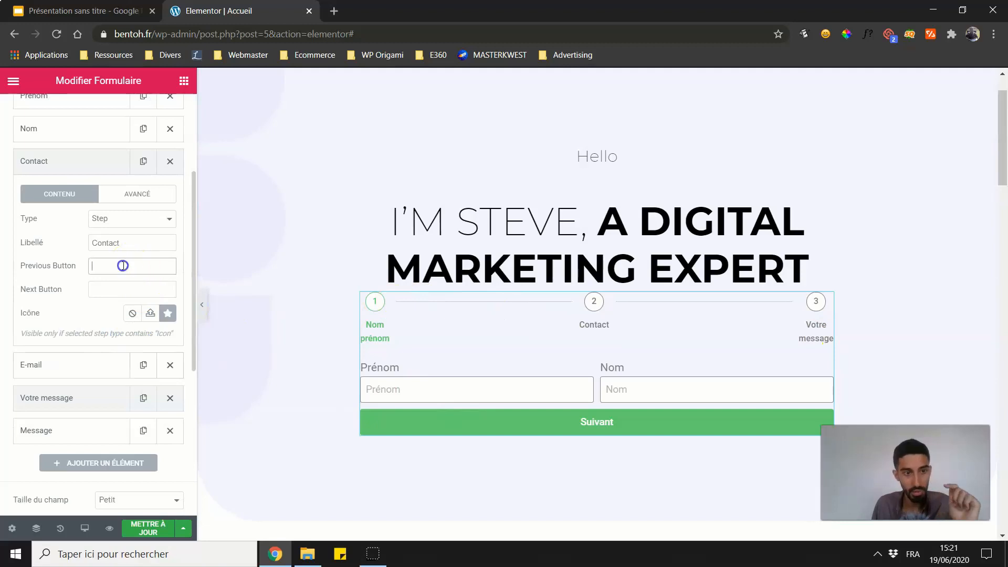
text(Avant)
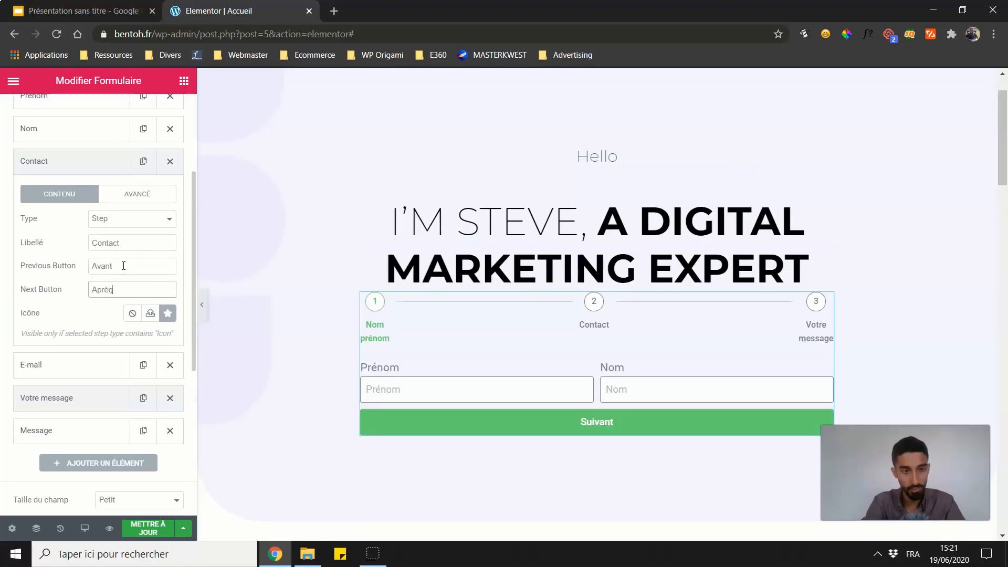
Preview the form without the editing panel, fill in the name fields and advance to the Contact step to check its button texts.
click(202, 304)
click(419, 378)
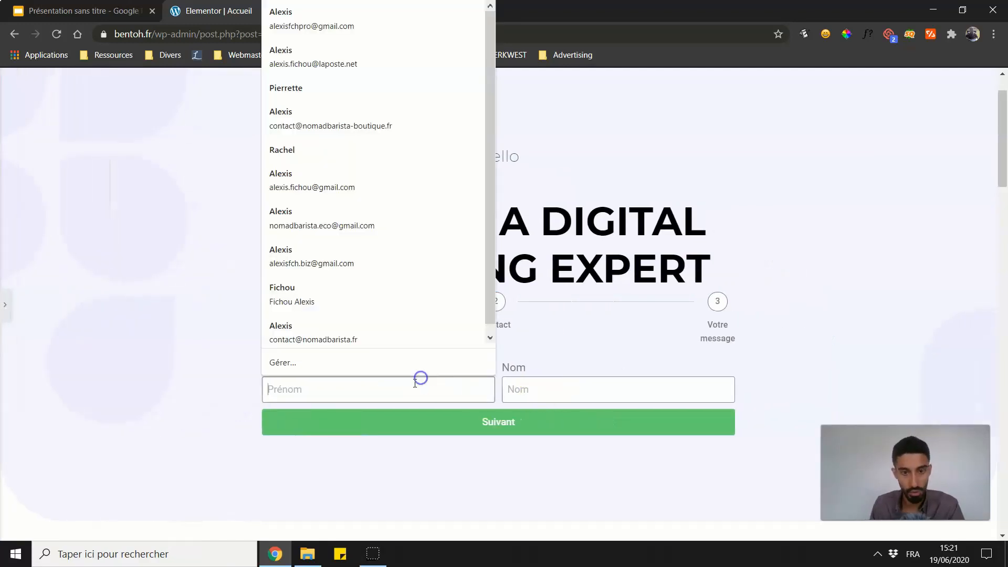
click(359, 319)
click(481, 426)
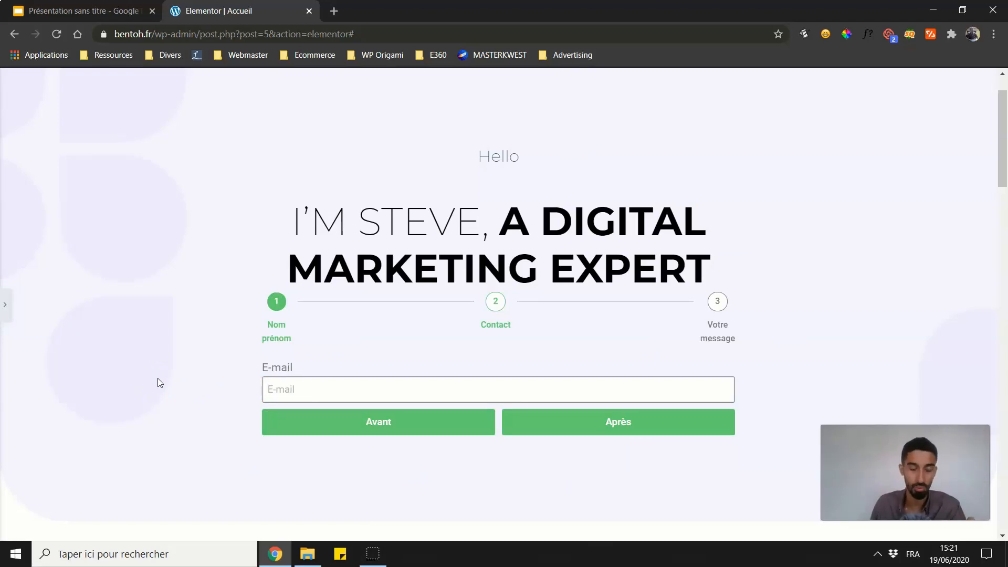
click(5, 304)
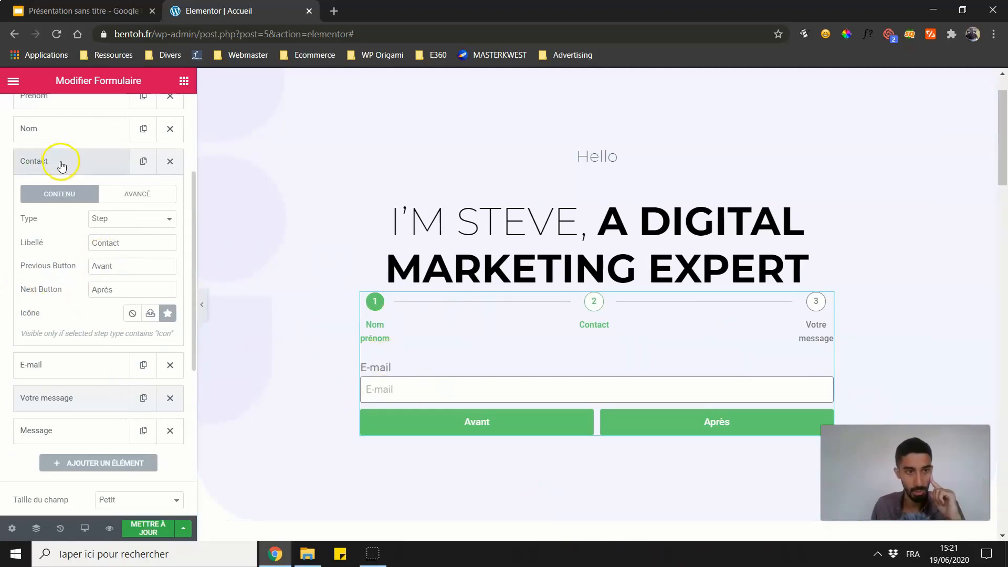
click(62, 166)
Delete the page sections below the one containing the form, including the introduction text, mission quote and Keynote Speaker sections.
scroll(427, 394, up, 2)
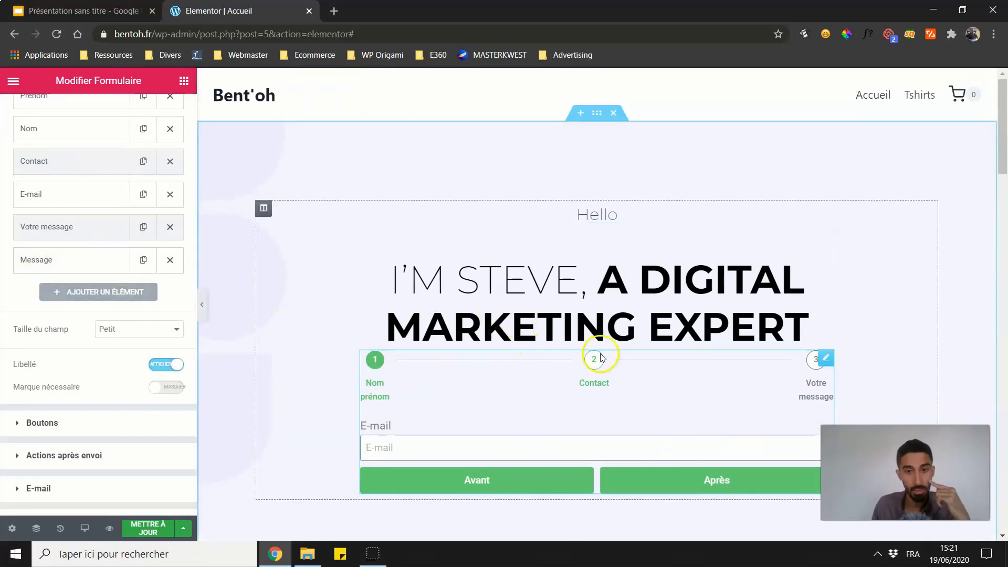
scroll(701, 323, down, 1)
scroll(436, 323, up, 1)
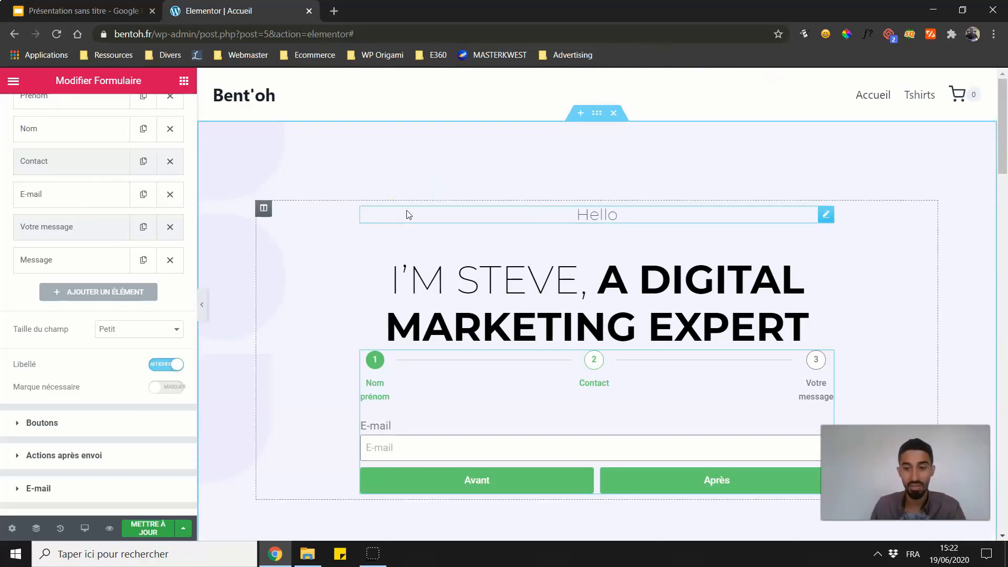
scroll(447, 330, down, 7)
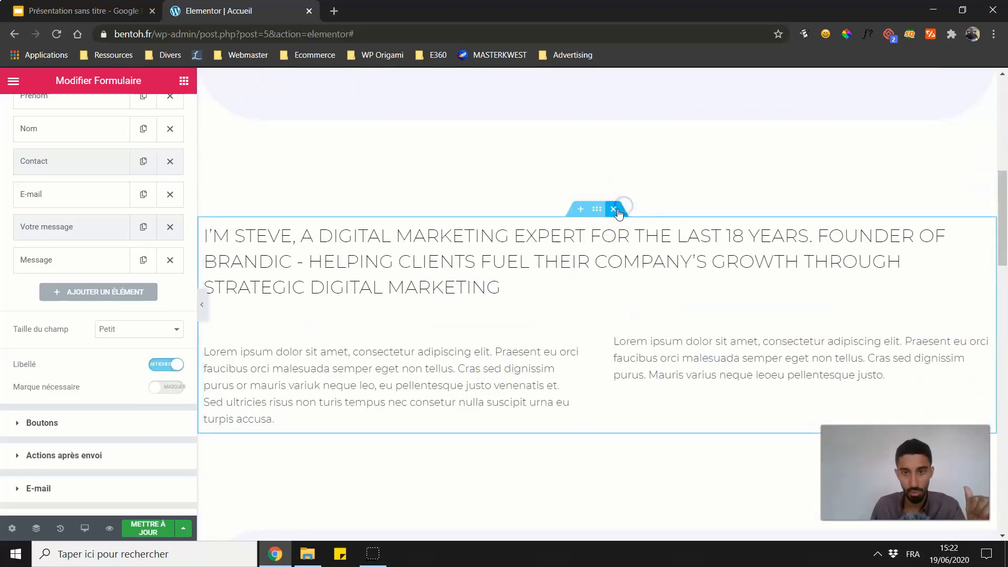
click(613, 209)
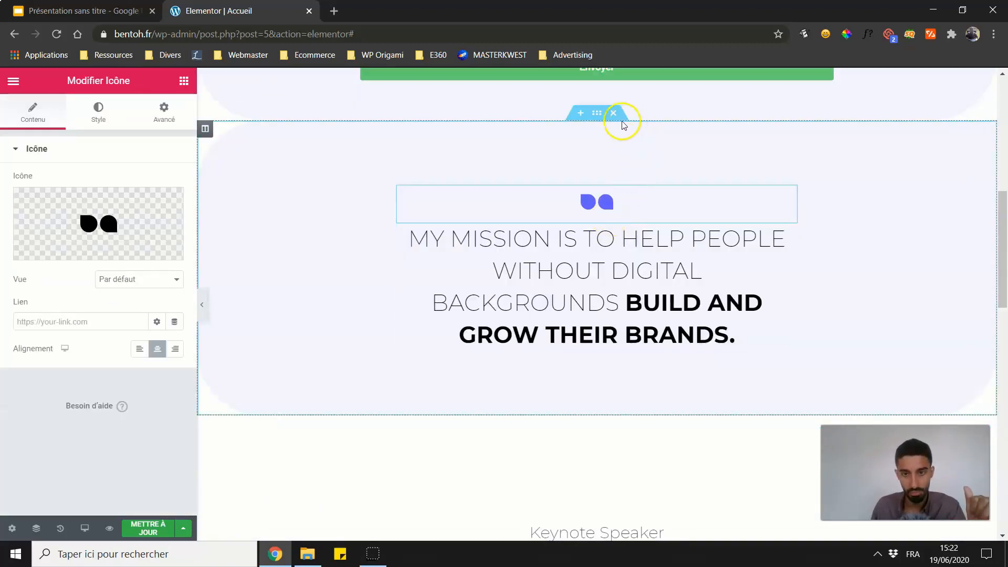
click(613, 113)
click(609, 209)
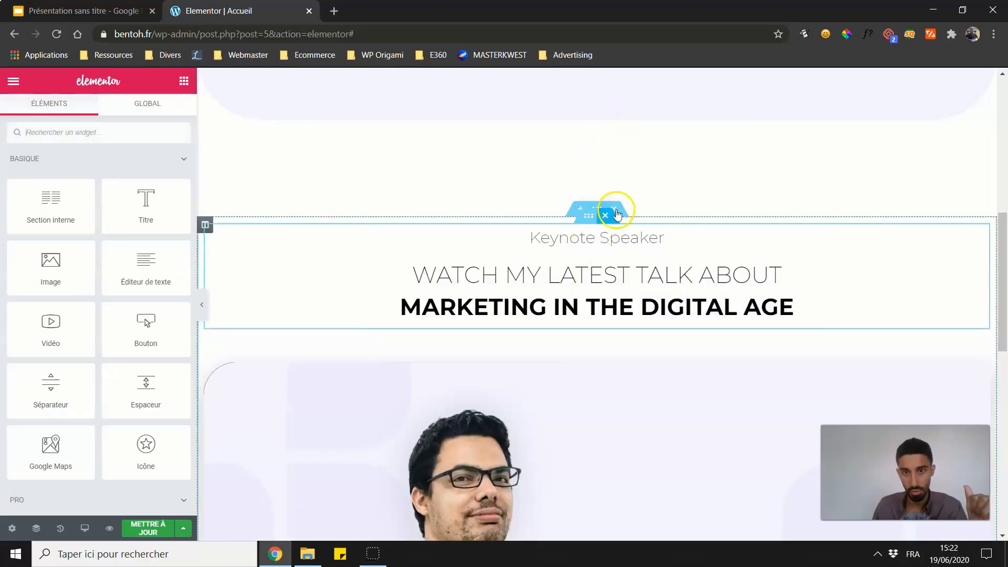
click(610, 210)
scroll(581, 294, up, 6)
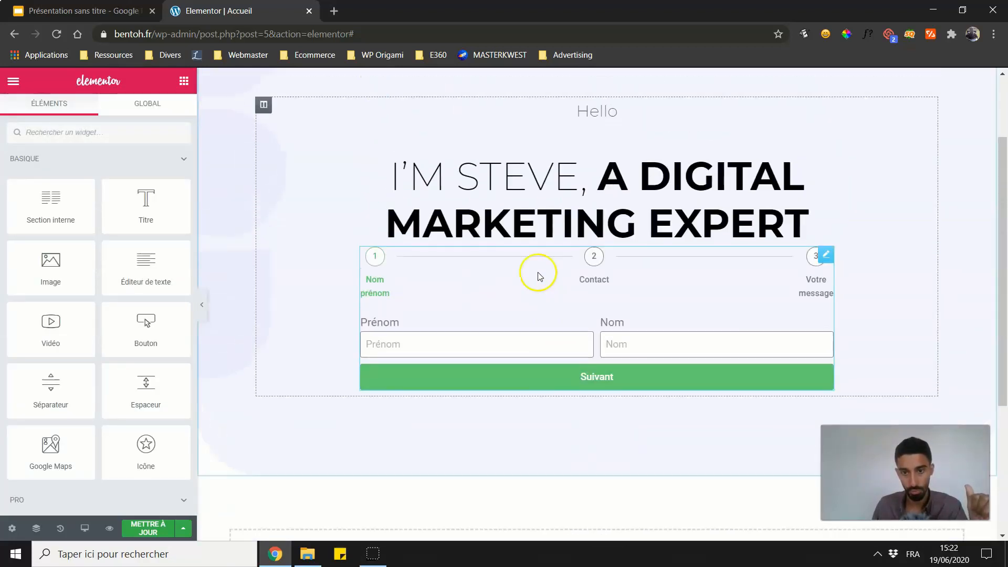
Change the page template to a blank layout without the site header and preview the page with the editing panel hidden.
click(12, 528)
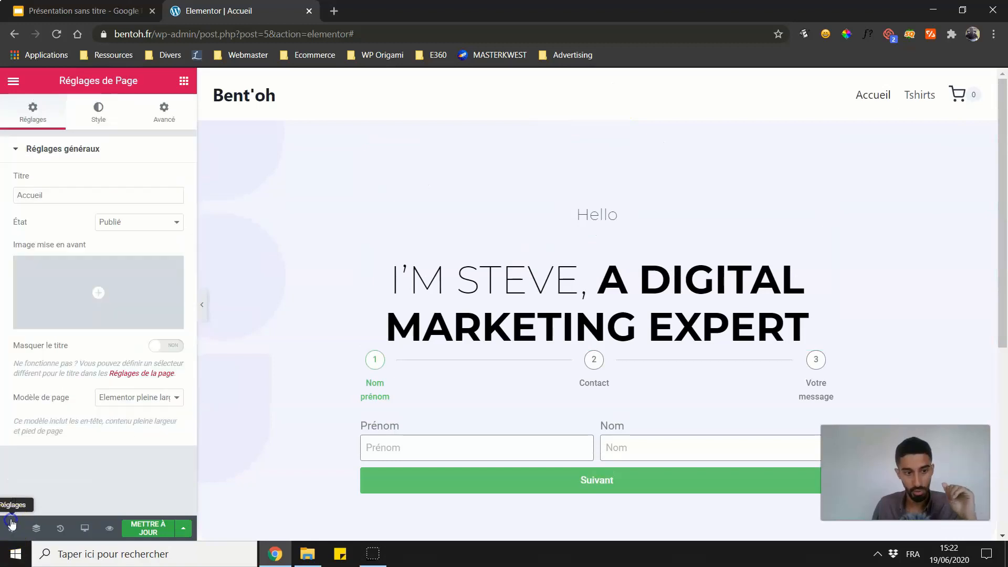
click(113, 399)
click(112, 421)
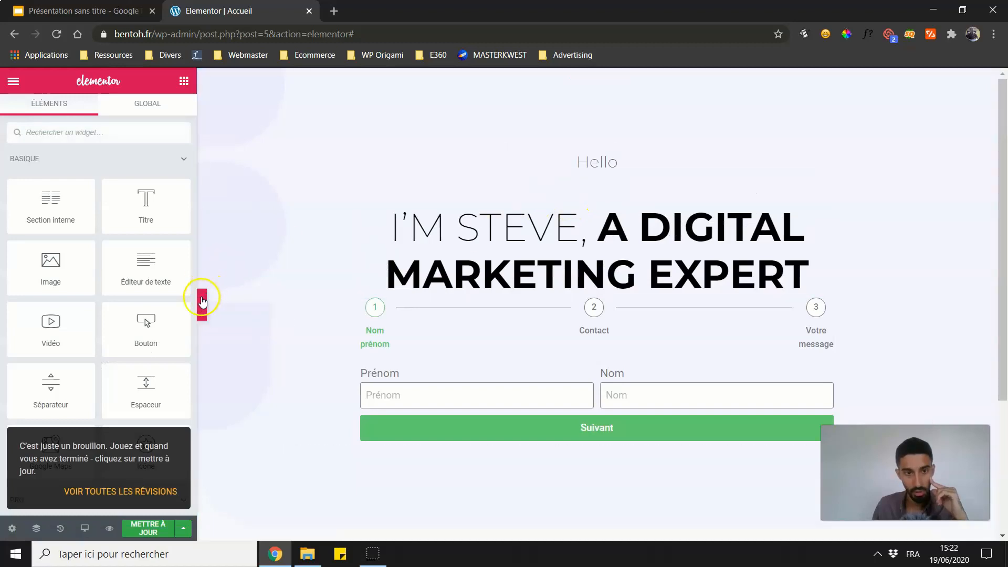
click(203, 303)
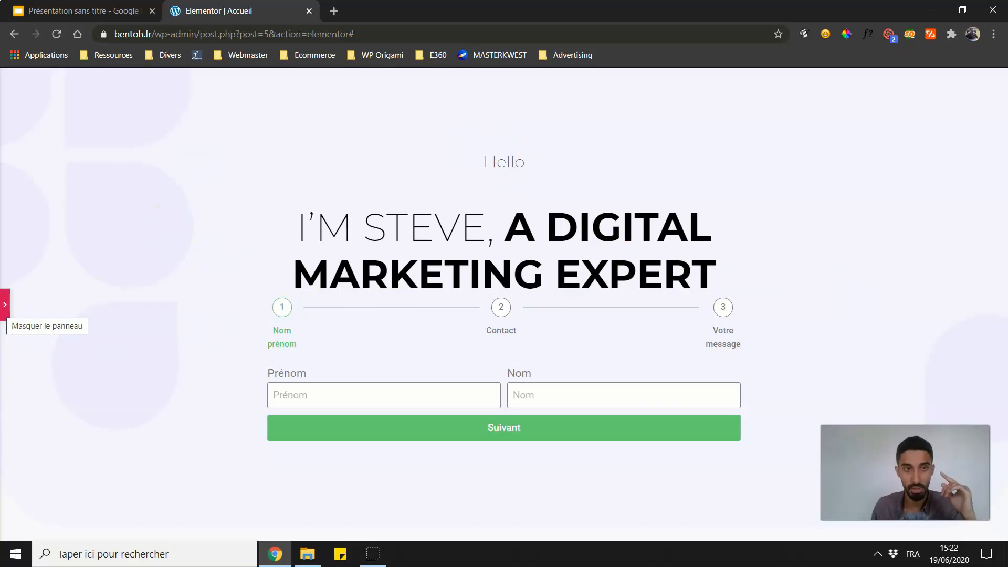
click(5, 304)
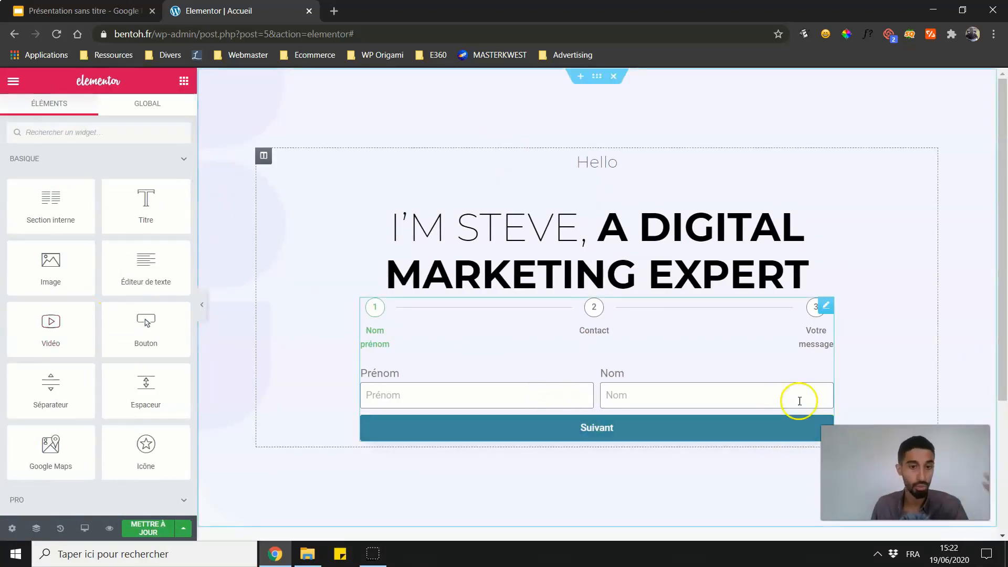
In the form's step settings, try the None and Text step types and set the type to Icon.
click(809, 324)
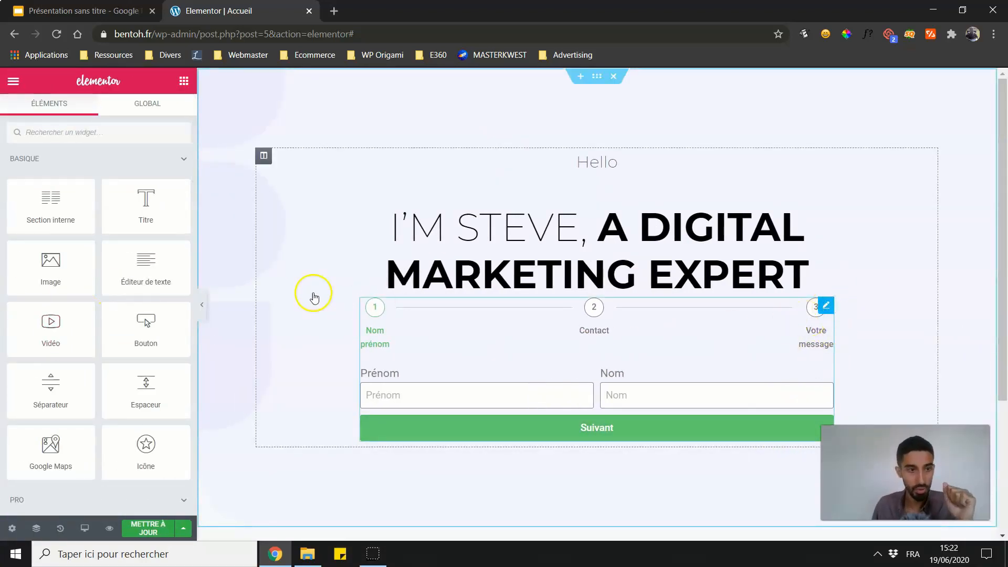
scroll(45, 289, down, 5)
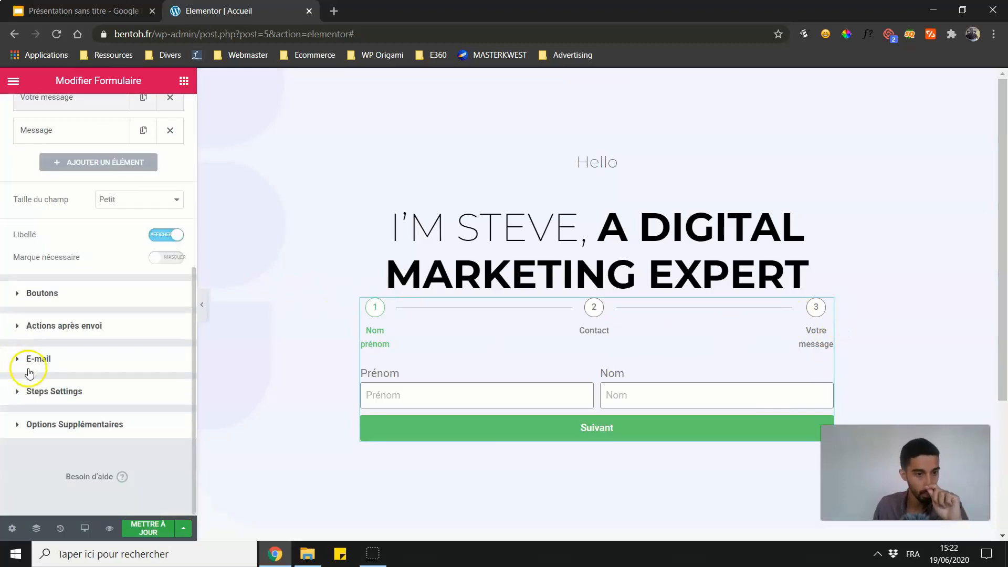
click(46, 391)
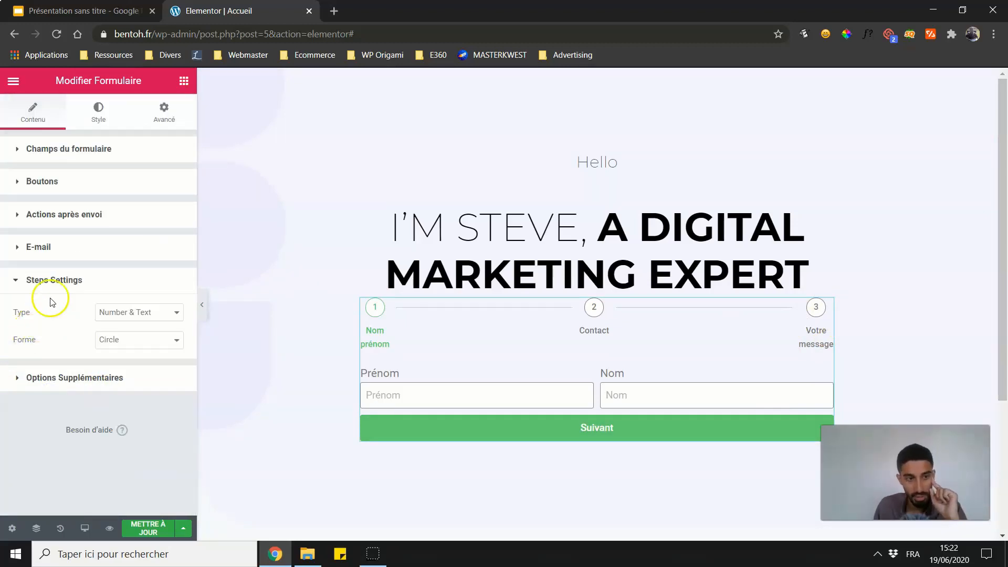
click(133, 311)
click(117, 326)
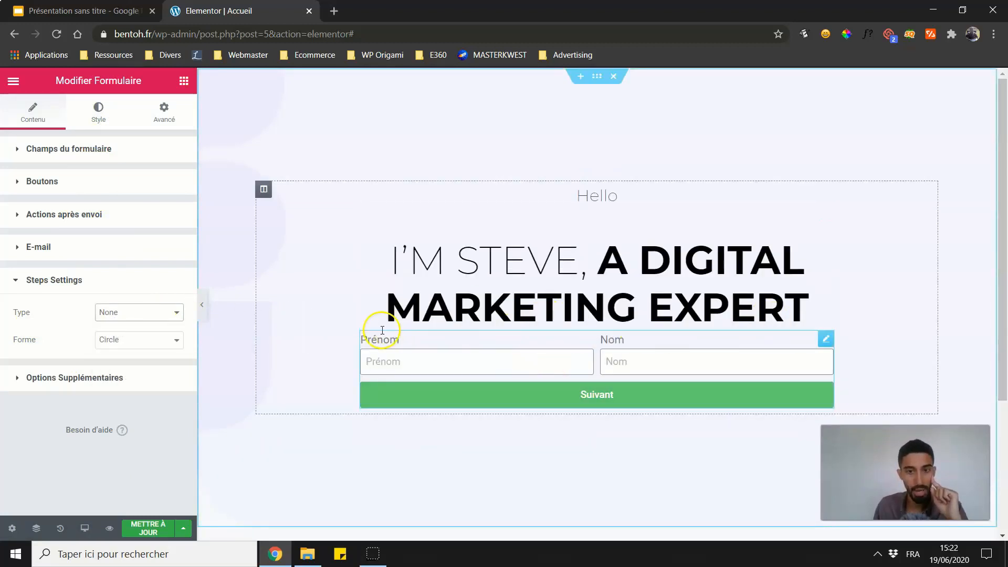
click(115, 315)
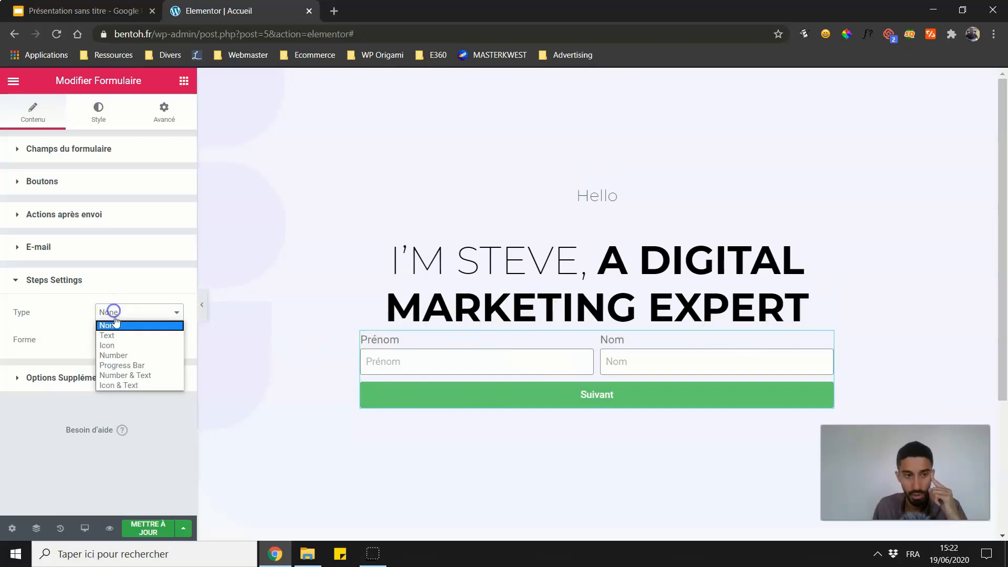
click(114, 334)
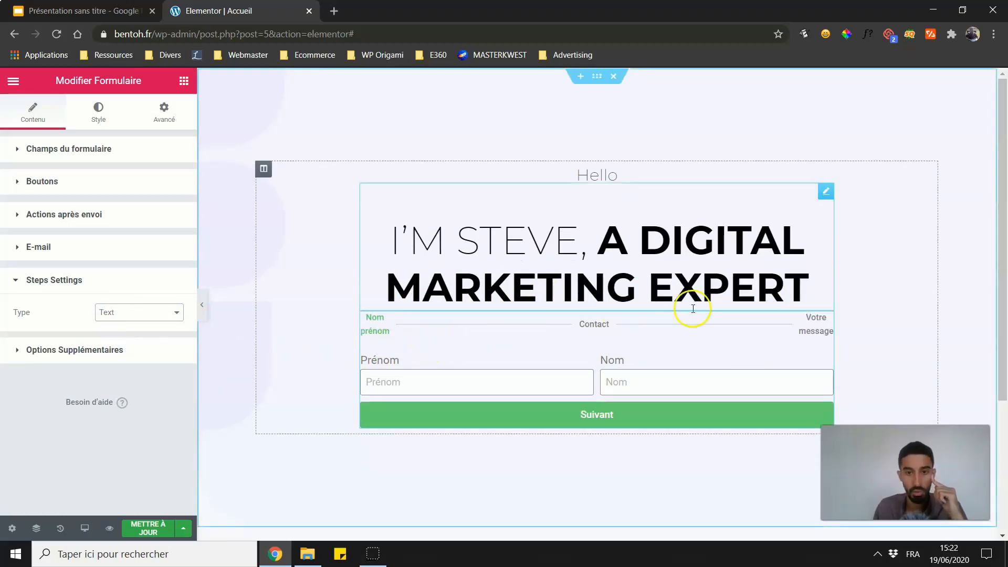
click(146, 315)
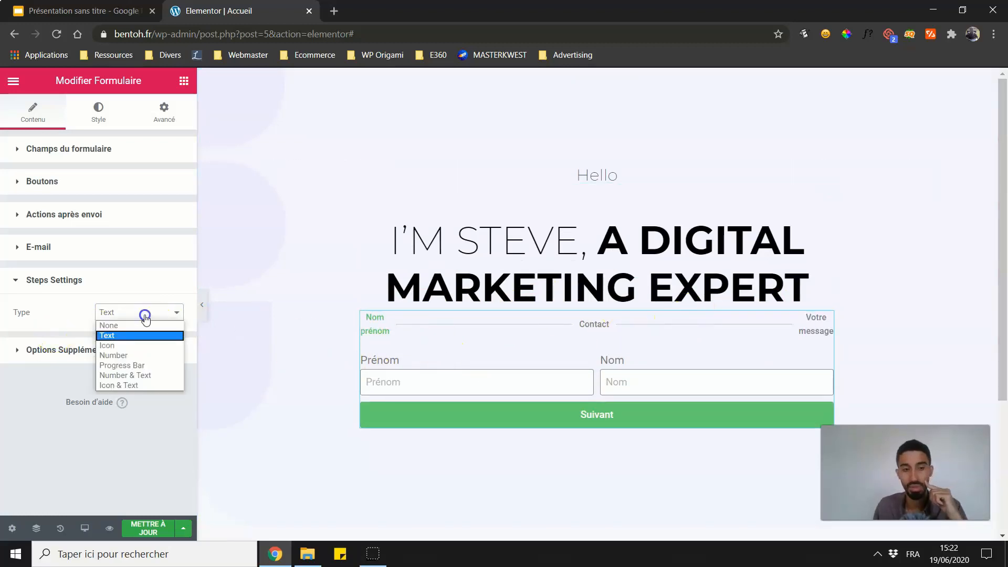
click(135, 345)
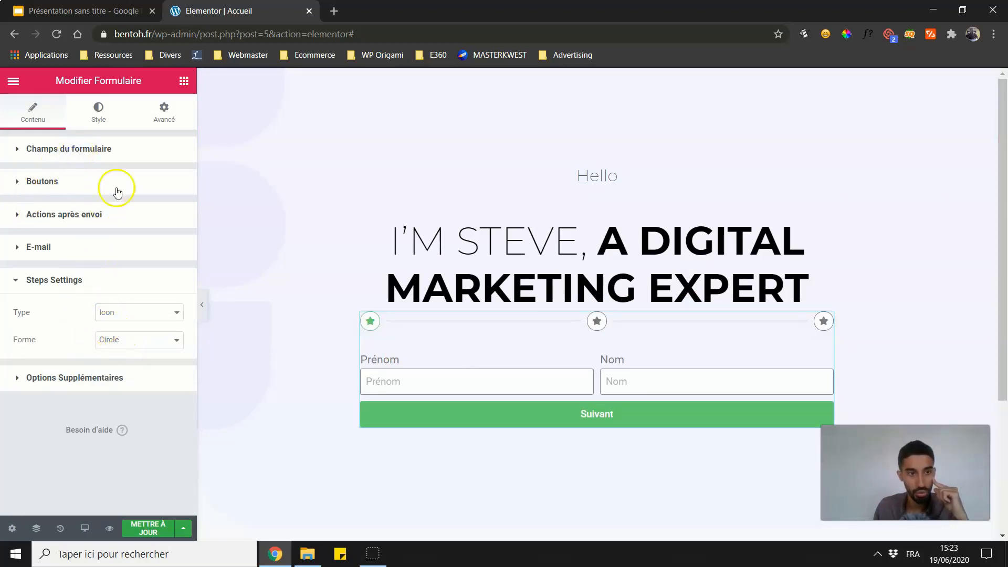
Change the Nom prénom step's icon to the outlined address card from the full icon library.
click(61, 149)
click(90, 225)
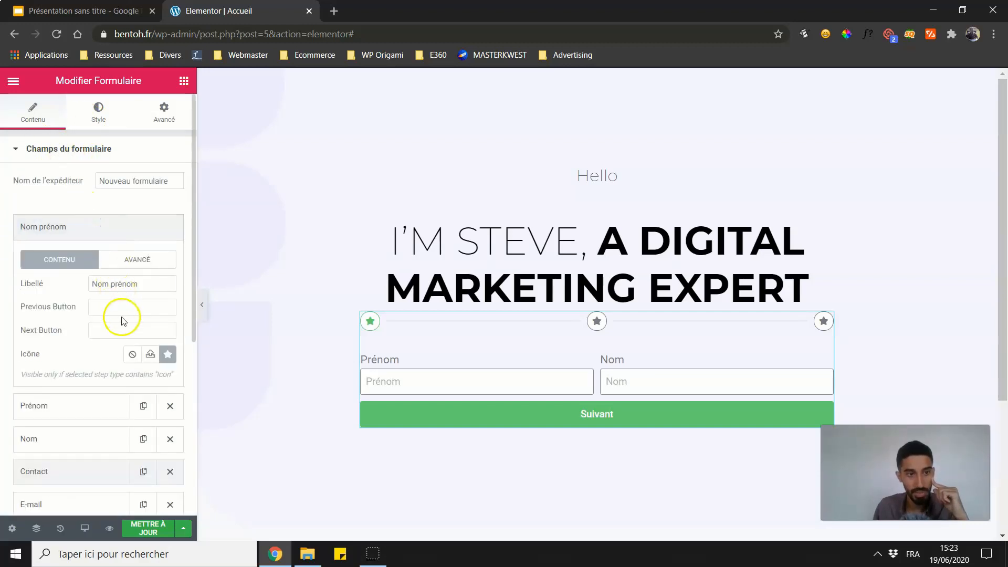
click(165, 356)
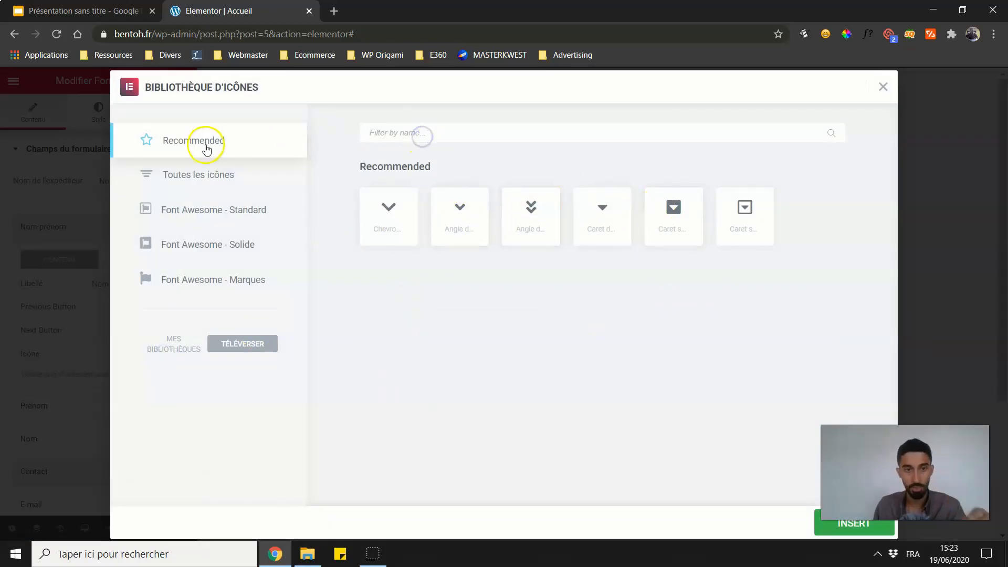
click(194, 167)
scroll(849, 359, up, 5)
drag(849, 360, 849, 173)
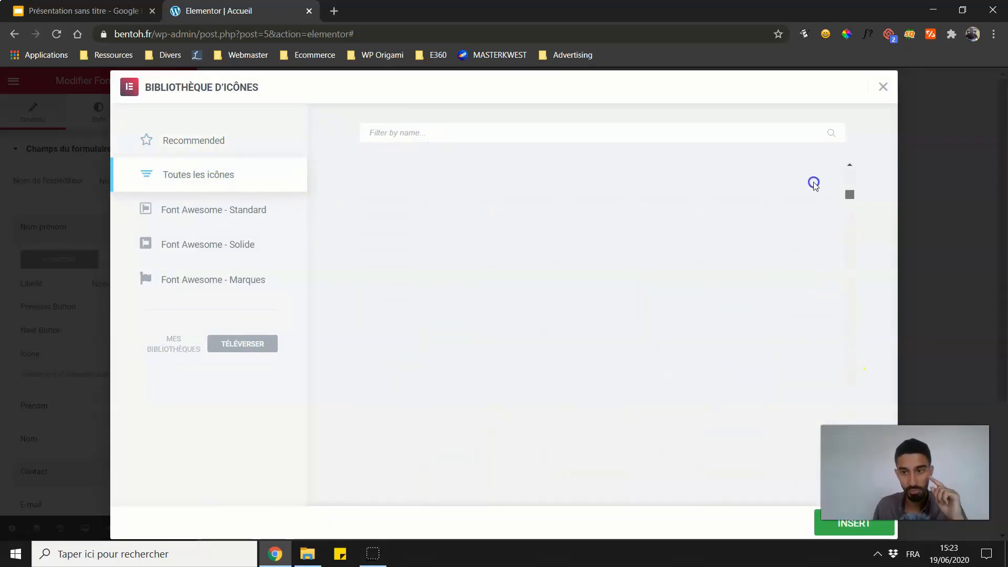
click(453, 217)
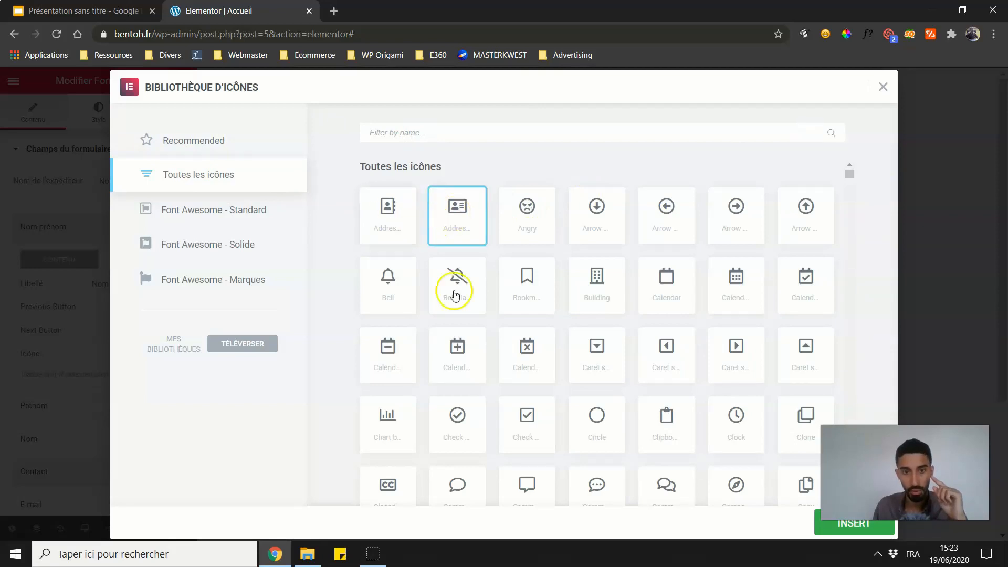
click(854, 524)
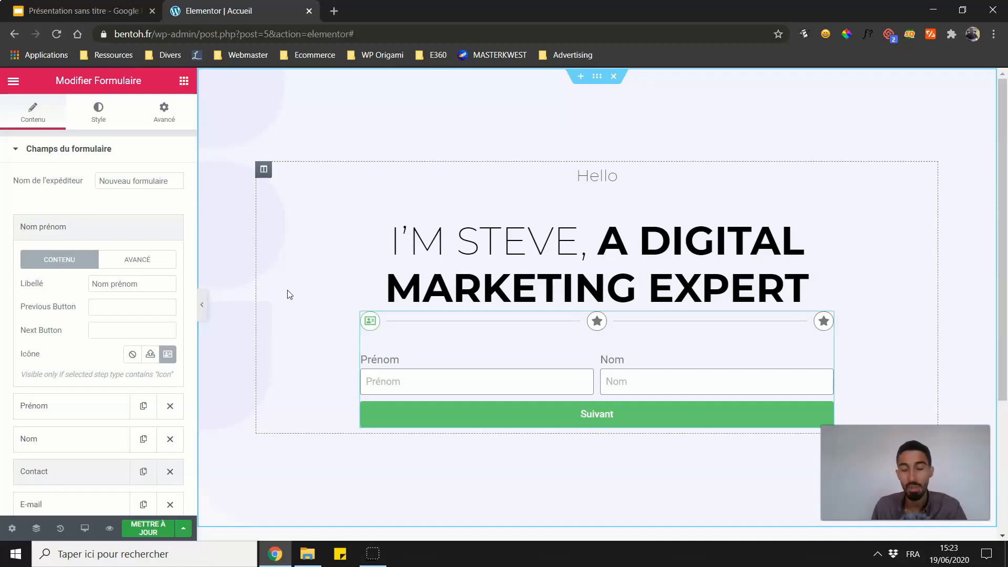
Change the Contact step's icon to the outlined double speech bubbles from the full icon library.
click(90, 237)
click(59, 325)
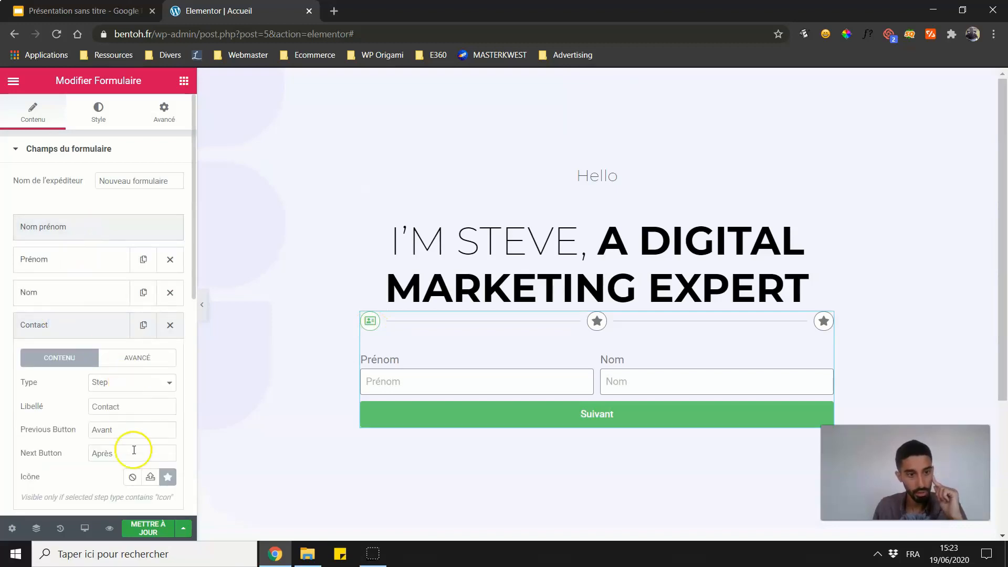
click(167, 476)
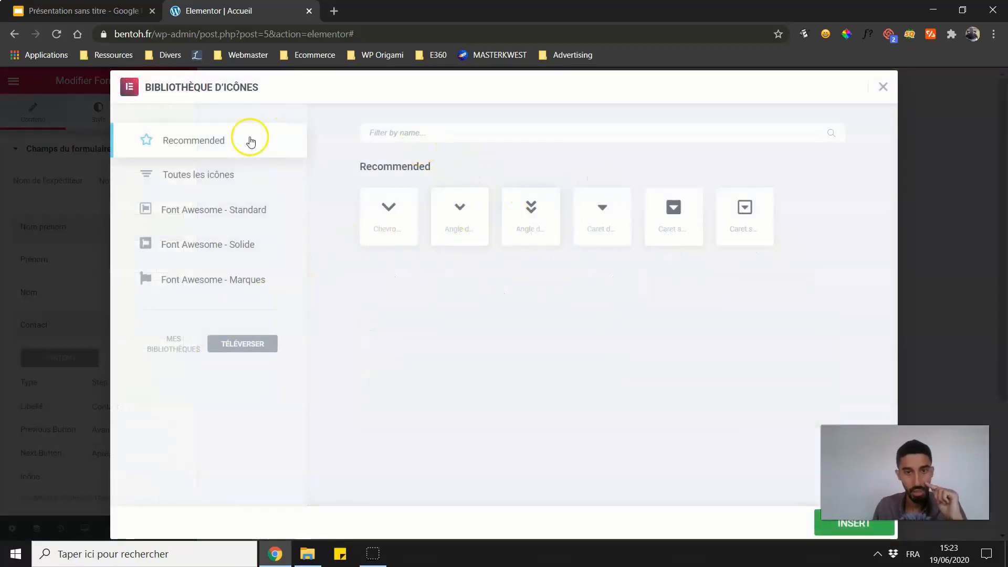
click(210, 174)
drag(850, 363, 834, 155)
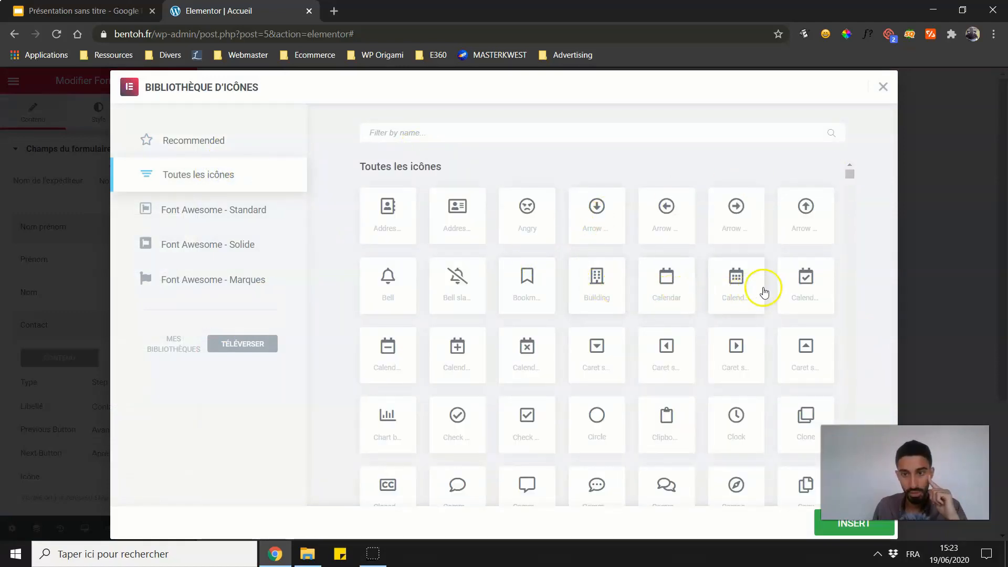
scroll(488, 337, down, 4)
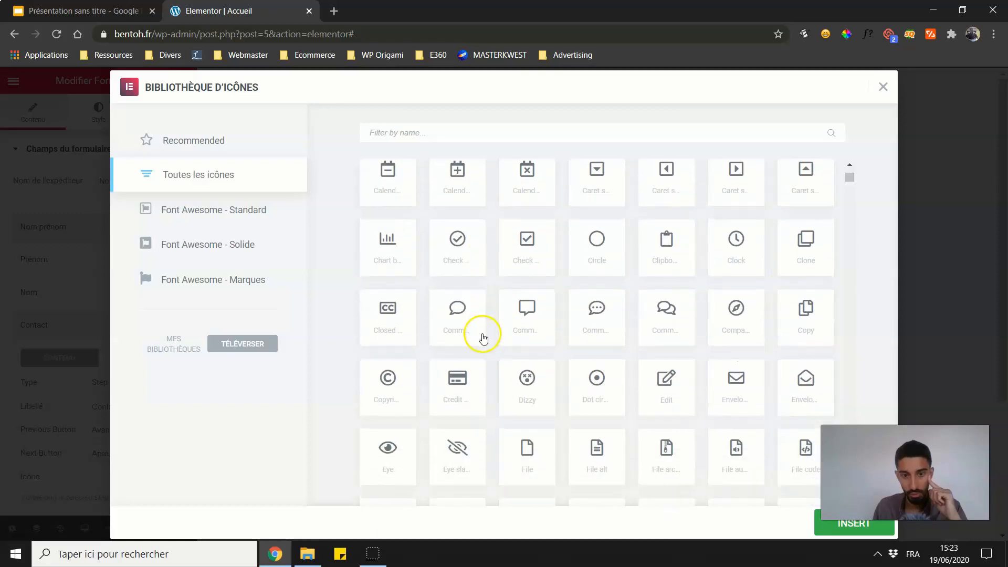
click(663, 293)
click(840, 523)
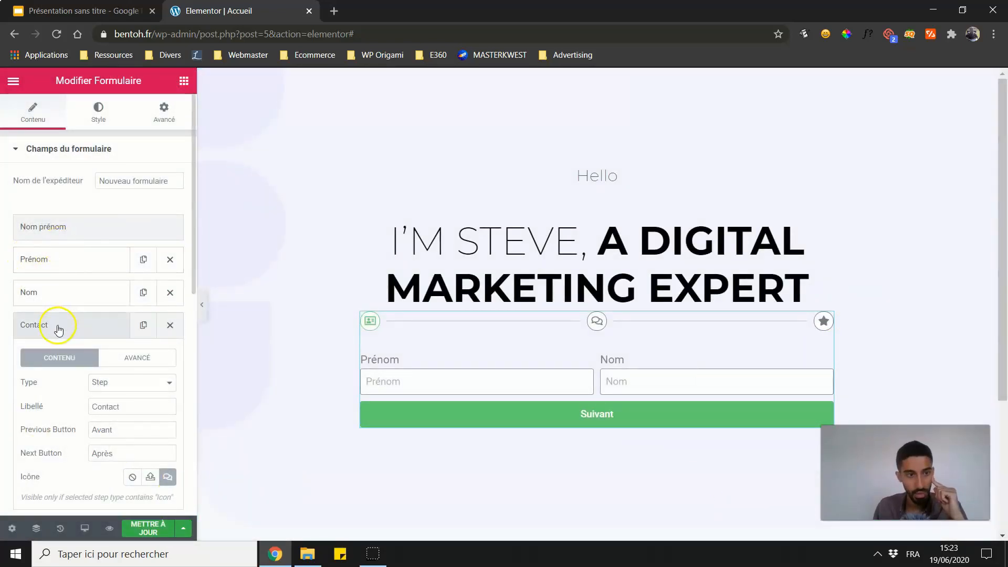
In the form's step settings, try the Square and Rounded icon shapes and set the shape to None.
click(86, 325)
scroll(68, 402, down, 5)
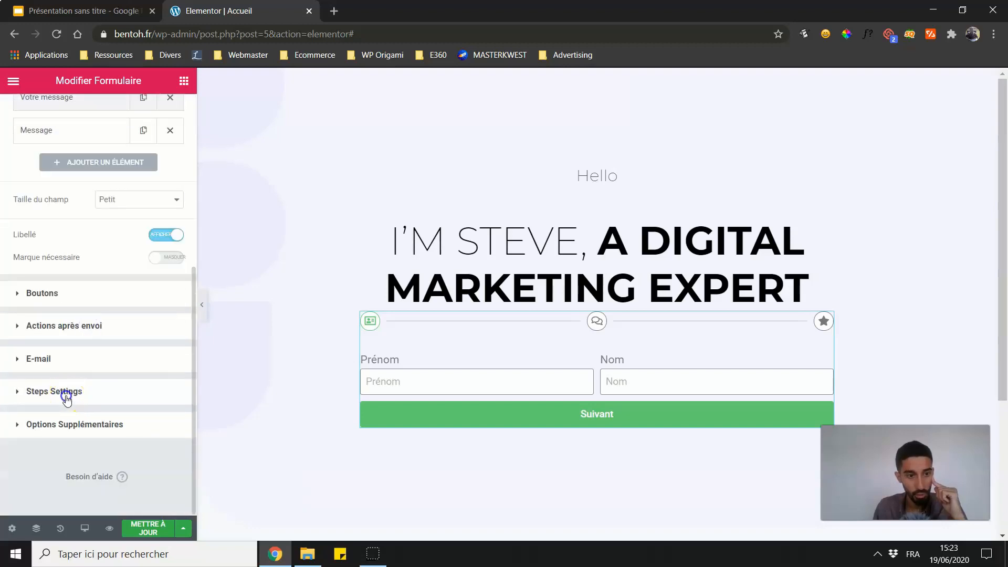
click(65, 395)
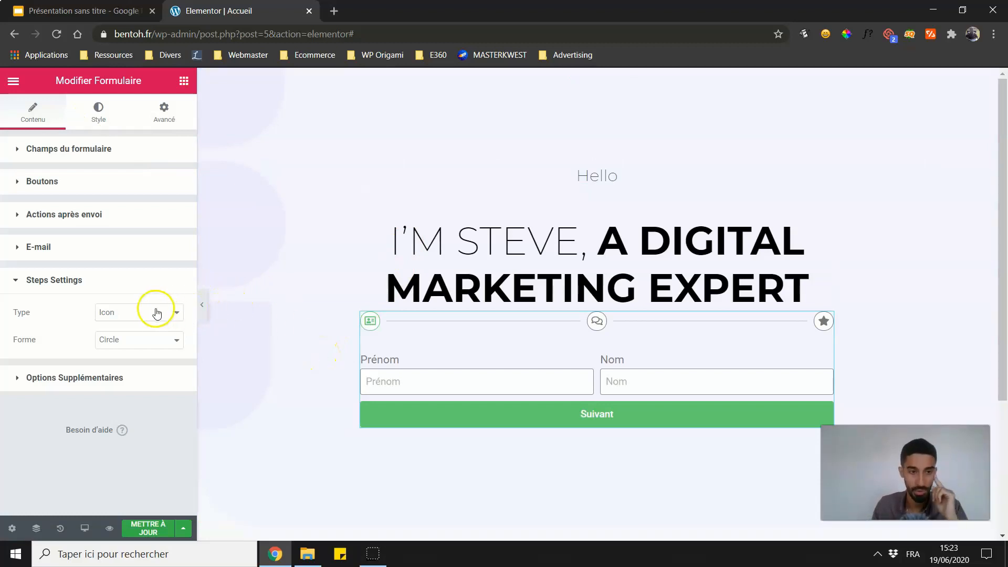
click(128, 315)
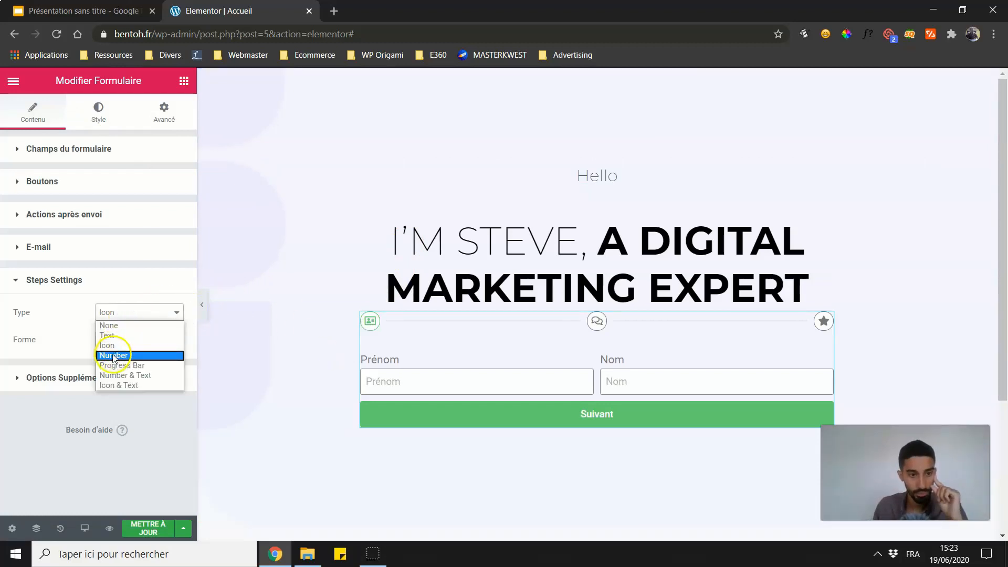
click(61, 321)
click(116, 332)
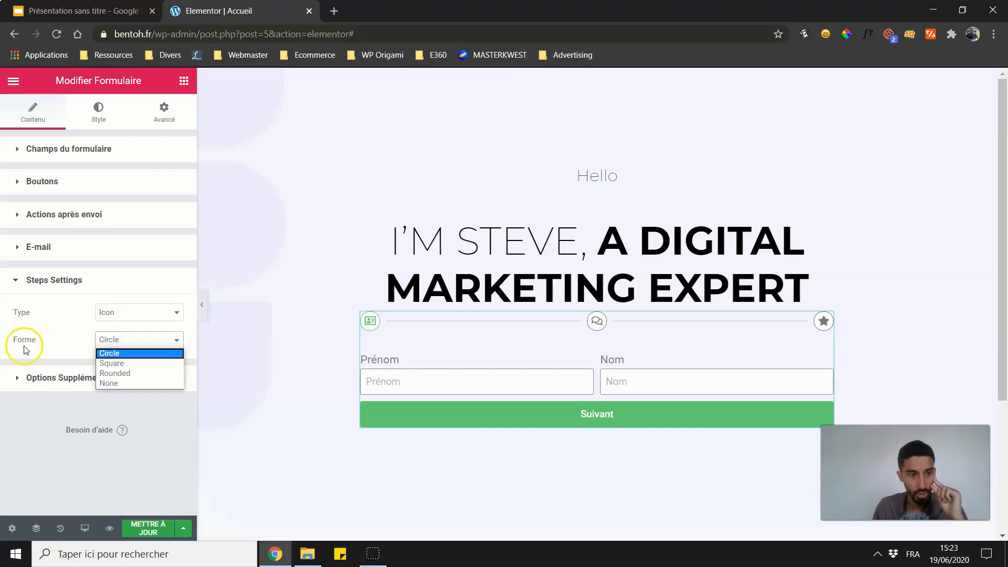
click(137, 362)
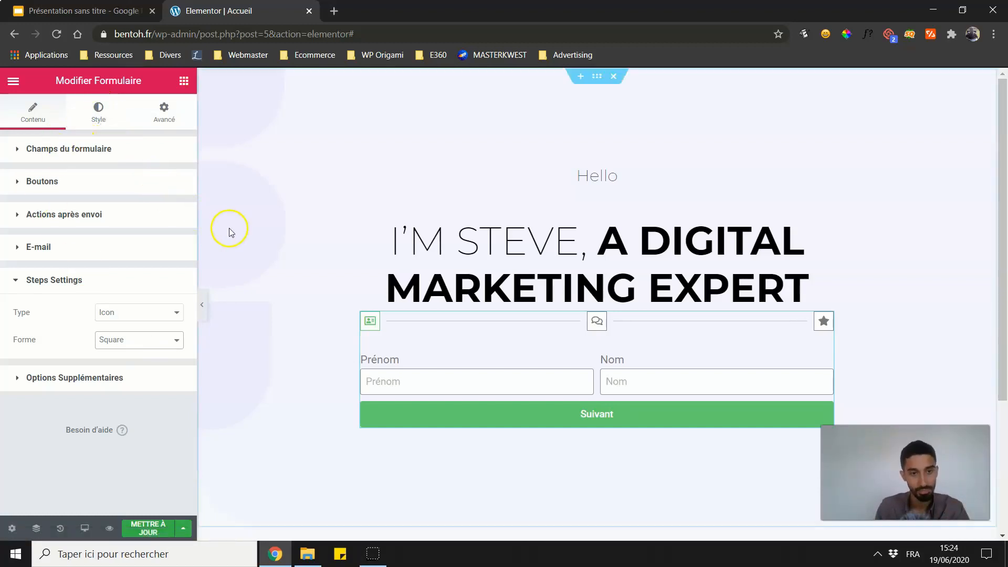
click(107, 340)
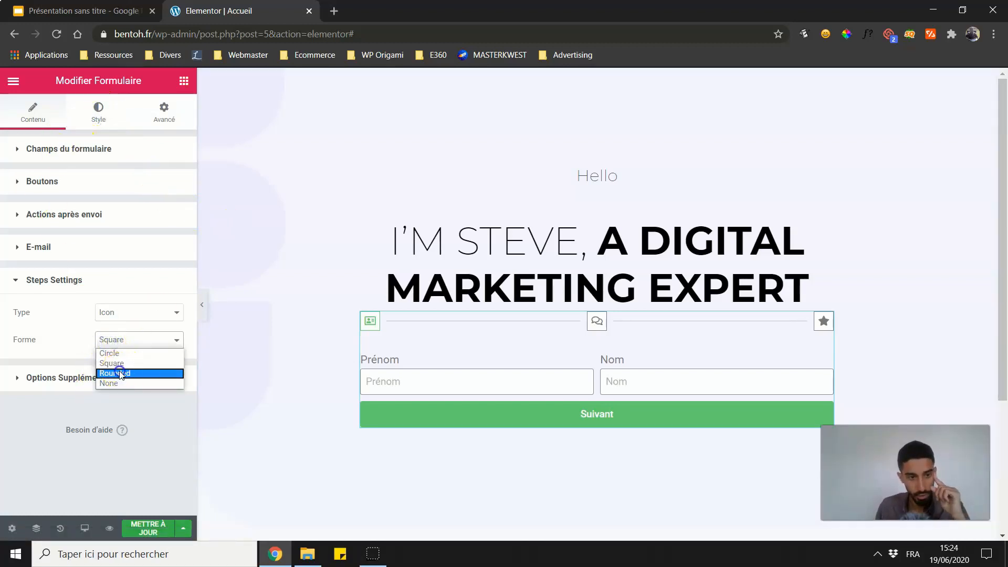
click(122, 370)
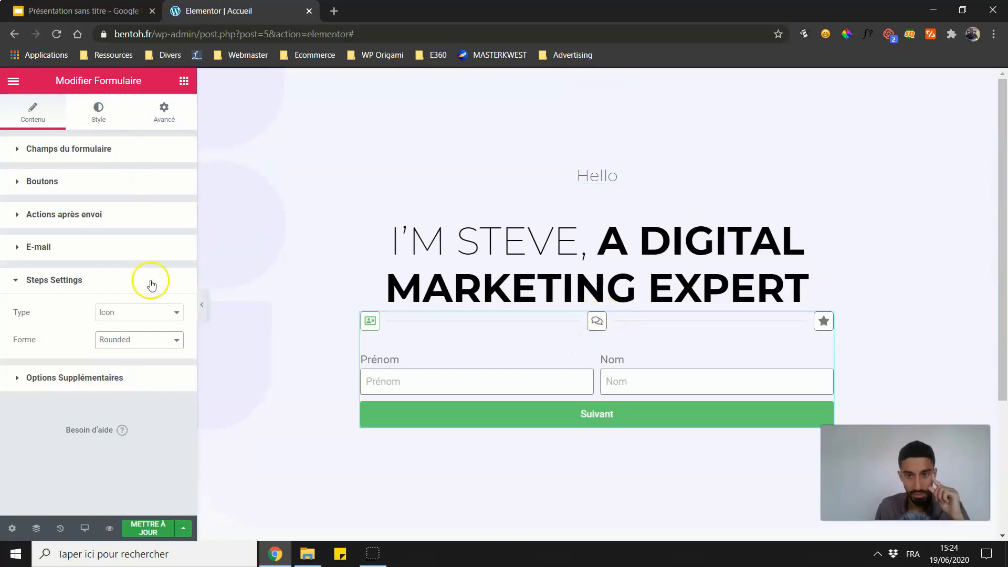
click(137, 339)
click(134, 382)
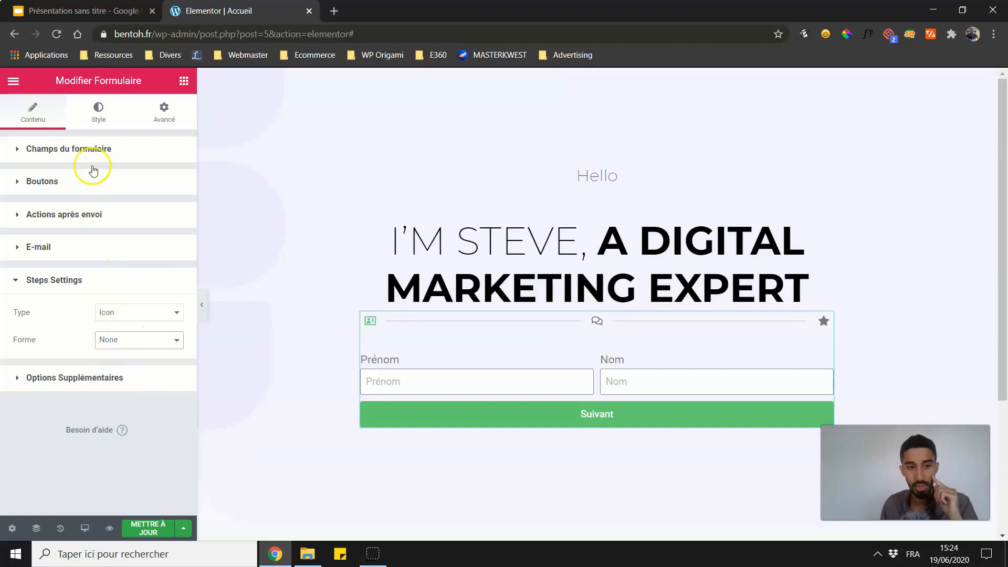
click(135, 311)
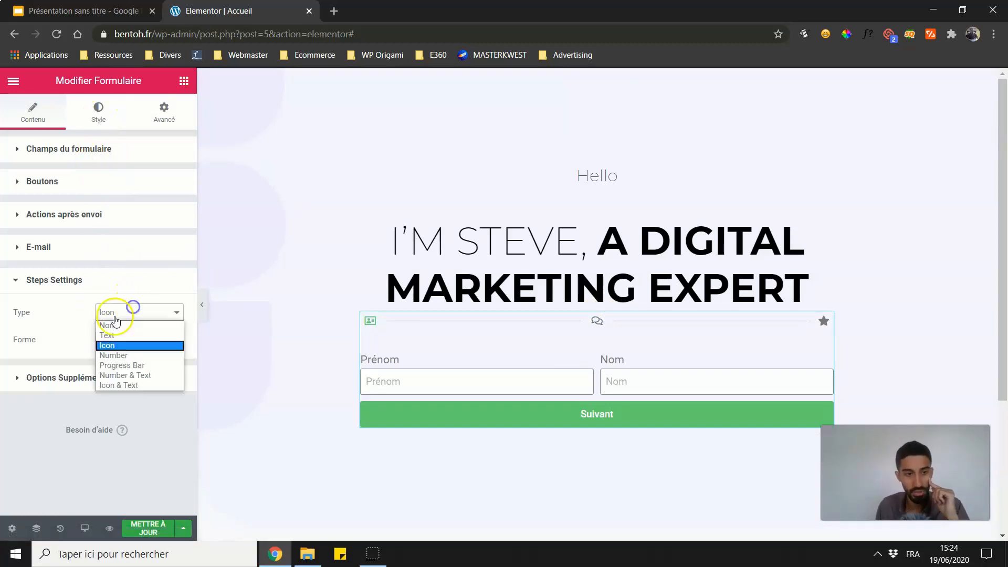
click(41, 333)
In the form's Steps styling, set the icon size to 31, the divider gap to 34 and the divider width to 3.
click(100, 111)
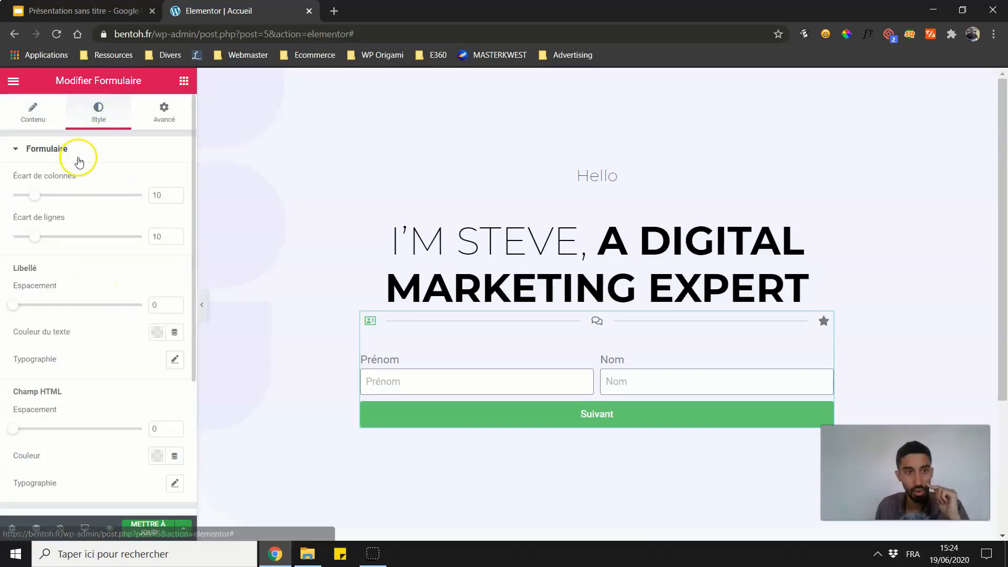
scroll(78, 251, down, 4)
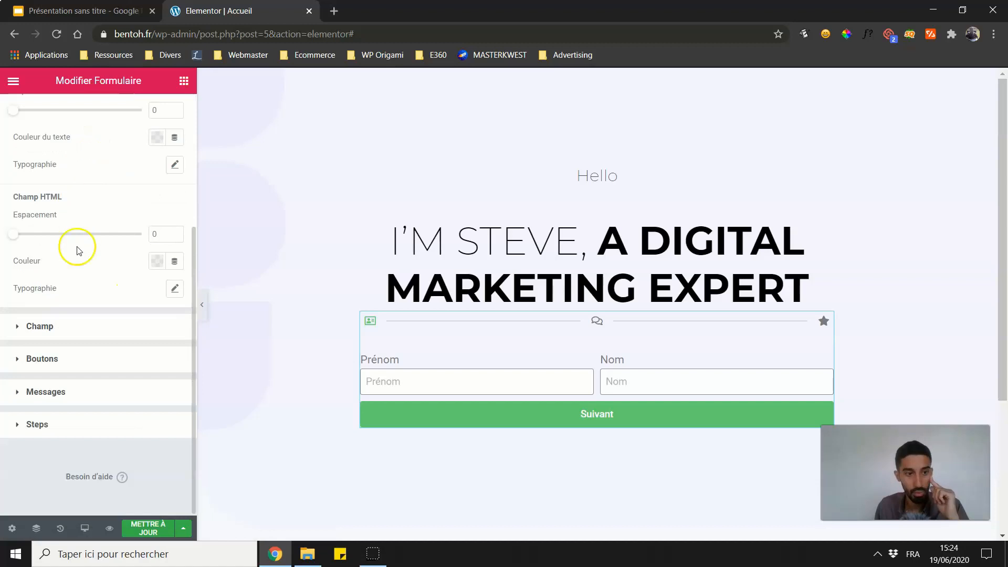
click(48, 424)
drag(36, 388, 57, 387)
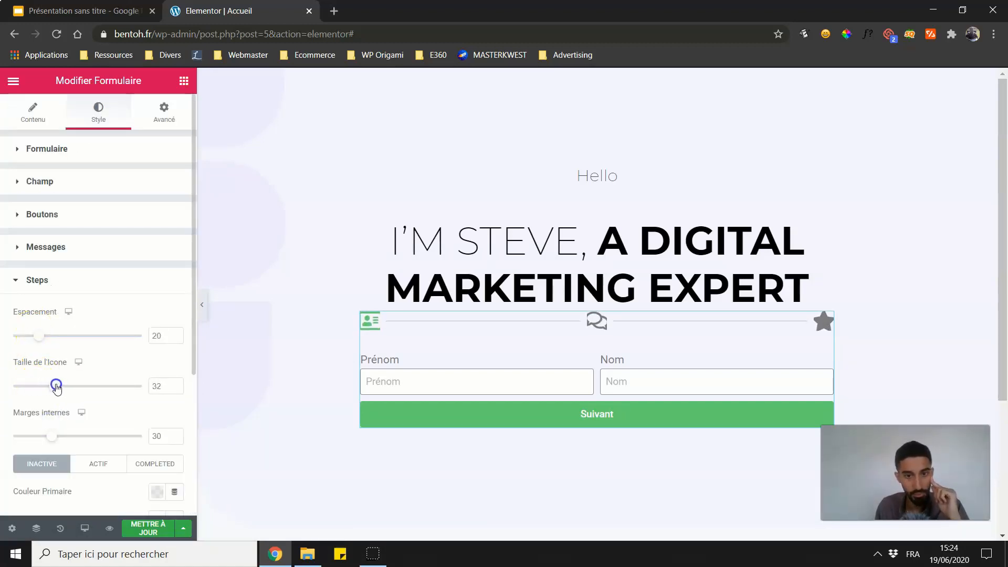
scroll(49, 435, down, 3)
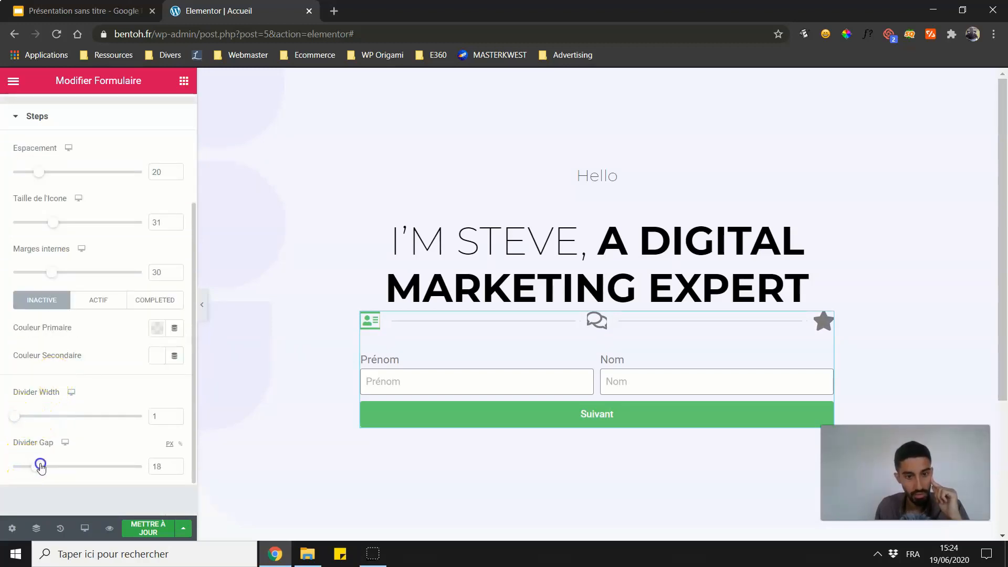
mouse_move(16, 414)
mouse_down()
mouse_move(49, 417)
mouse_move(20, 415)
mouse_up()
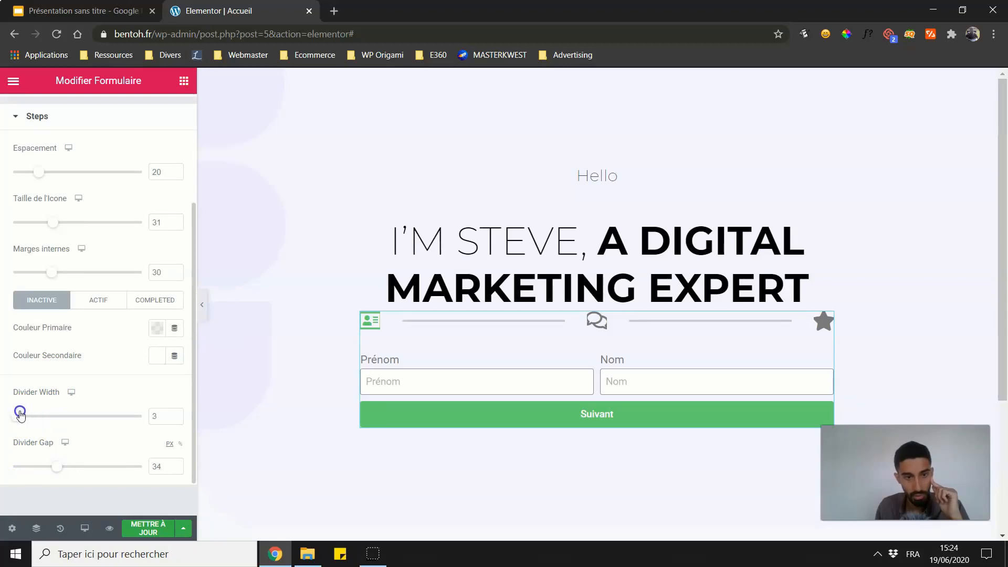
Set the steps' spacing to 8, icon size to 35 and internal margins to 44.
drag(38, 171, 22, 183)
mouse_move(50, 224)
mouse_down()
mouse_move(32, 224)
mouse_move(43, 226)
mouse_up()
drag(51, 272, 85, 270)
drag(44, 226, 57, 222)
mouse_move(70, 273)
mouse_down()
mouse_move(49, 262)
mouse_move(70, 261)
mouse_up()
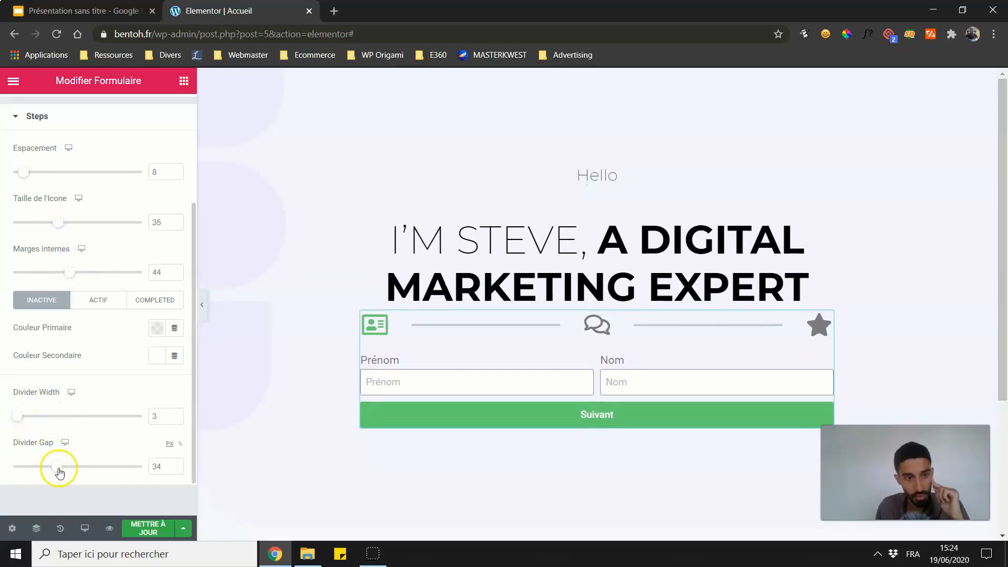
Set the steps' divider gap to 16 px and the divider width to 1.
drag(33, 469, 32, 467)
drag(21, 417, 18, 417)
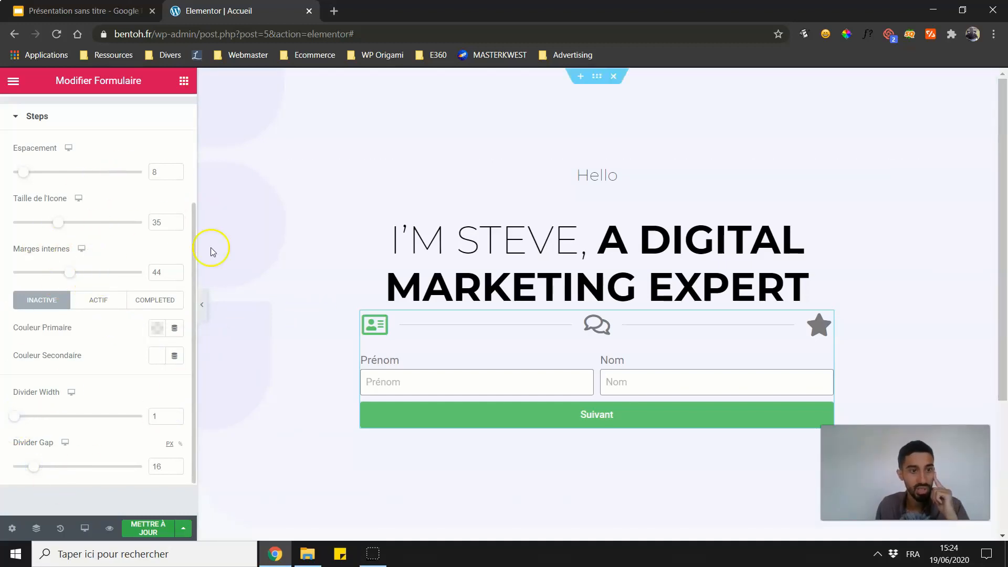
scroll(41, 200, up, 2)
scroll(38, 202, down, 2)
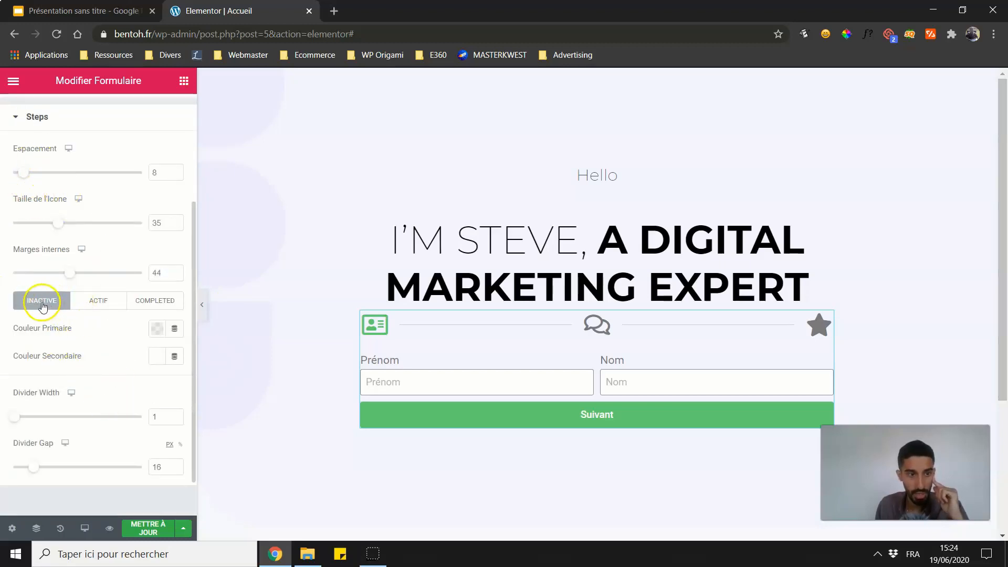
Compare the colour settings offered for the steps' Inactive, Actif and Completed states.
click(101, 304)
click(168, 305)
click(99, 301)
click(43, 298)
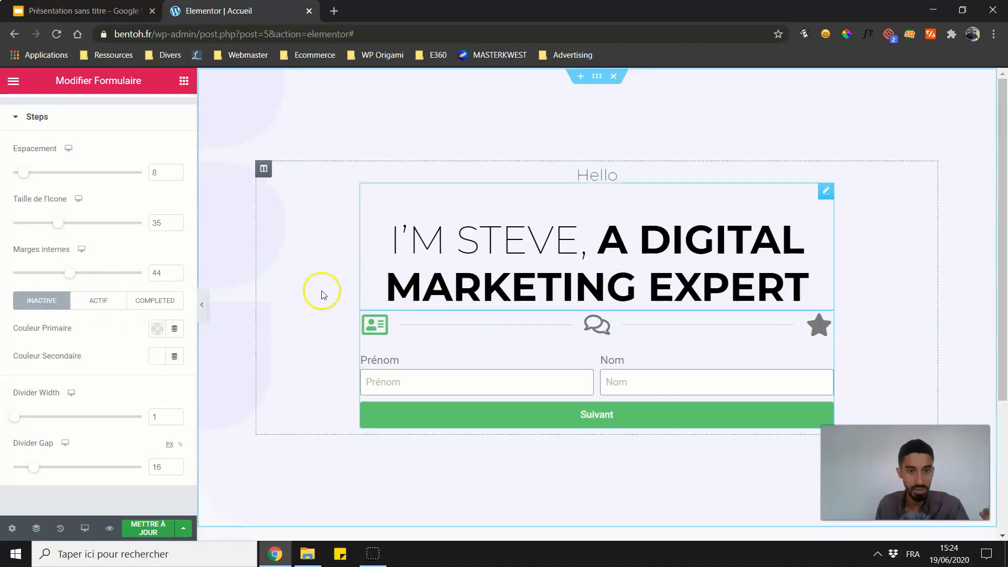
click(170, 304)
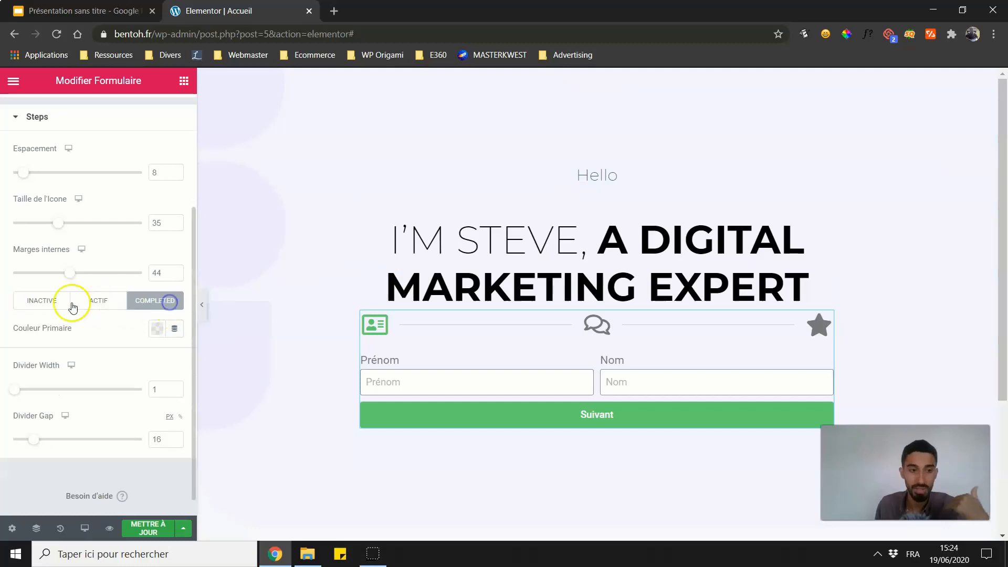
click(44, 300)
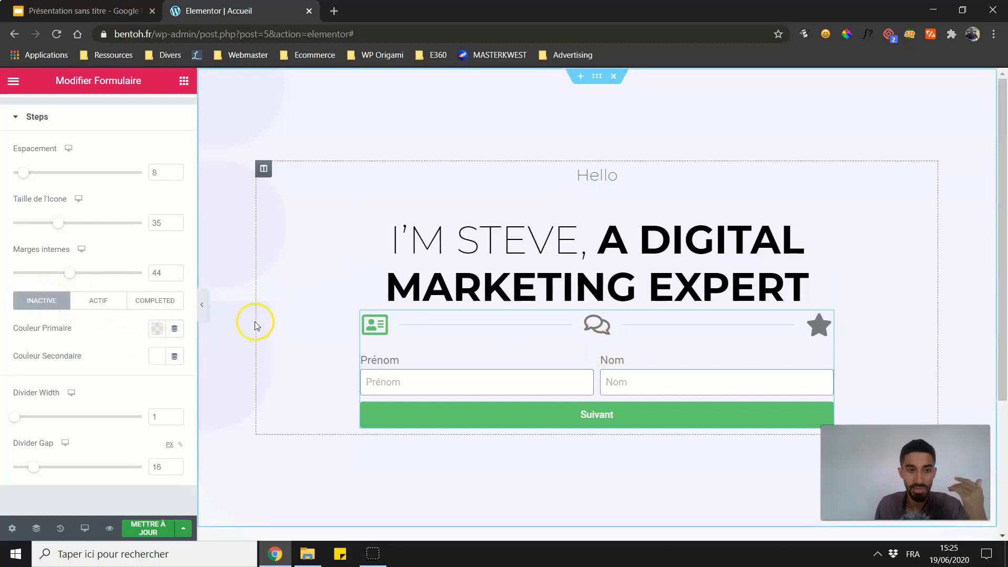
Preview the form without the editing panel, fill in the first and last name, and advance to the e-mail step.
click(202, 304)
click(373, 382)
click(338, 297)
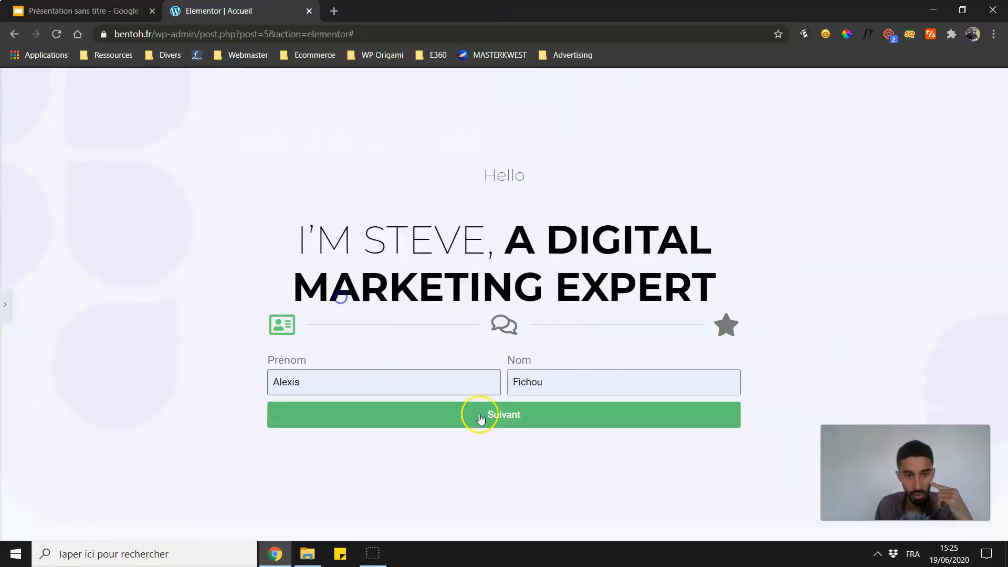
click(520, 414)
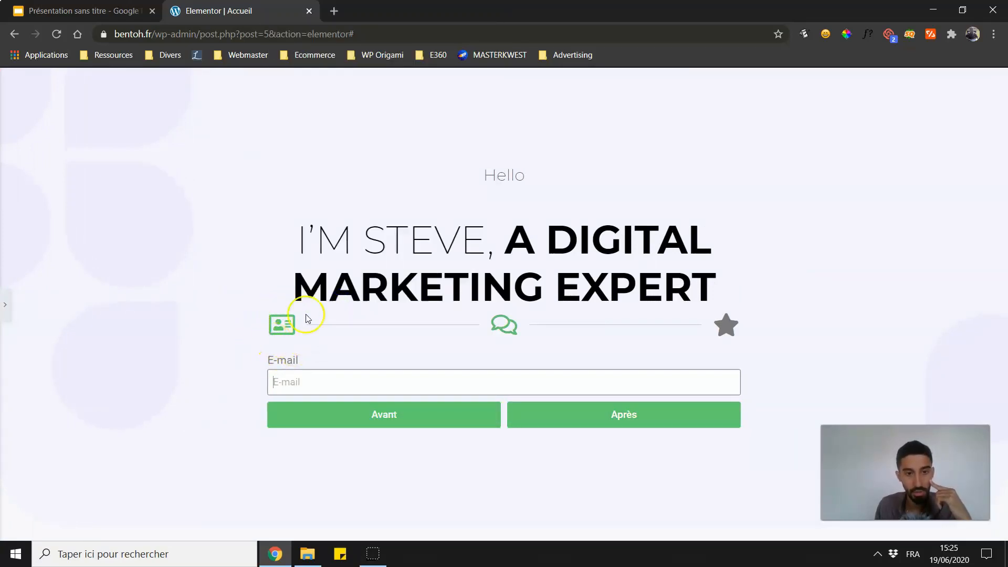
Set the primary colour of the form's completed steps to red.
click(5, 304)
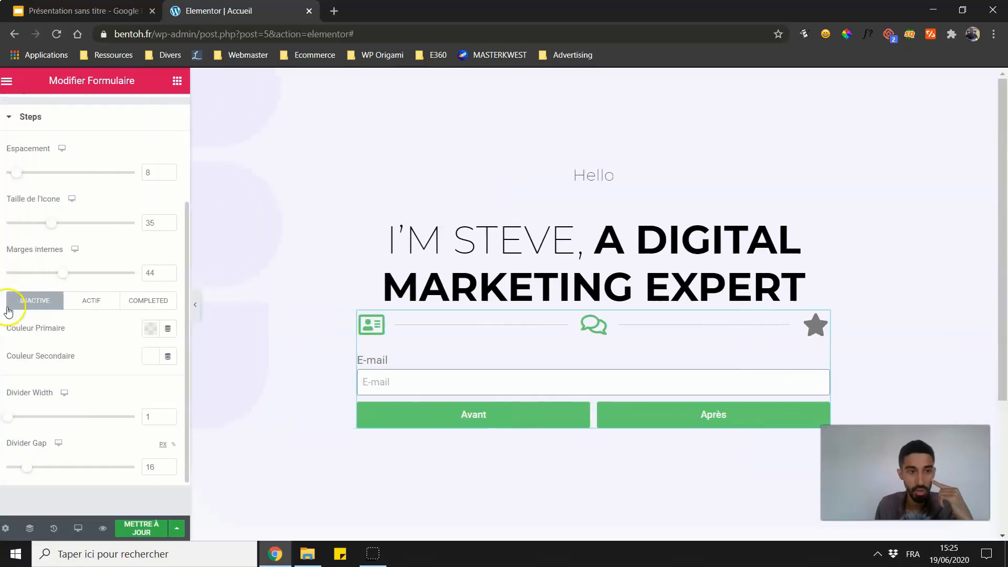
click(142, 306)
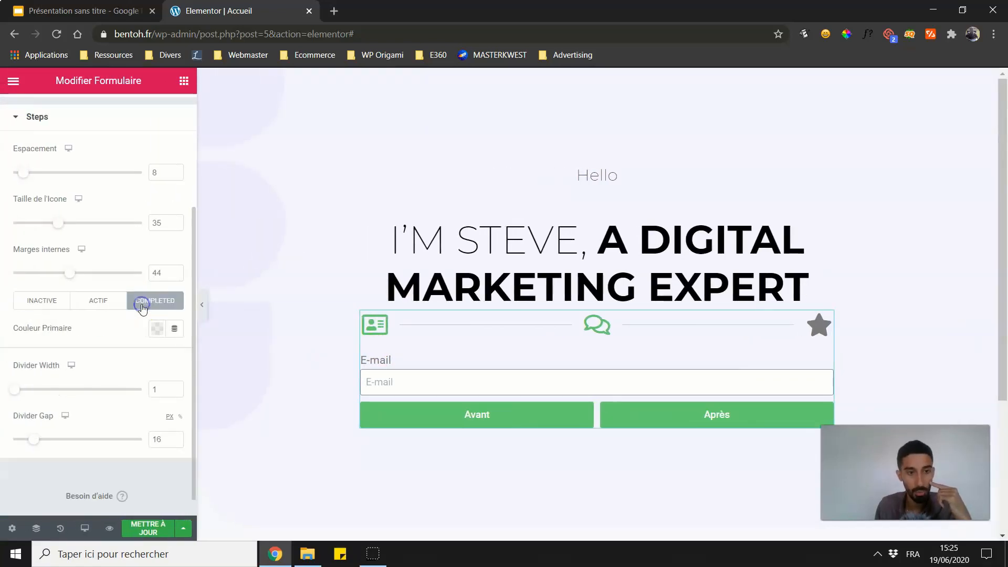
click(155, 331)
click(219, 187)
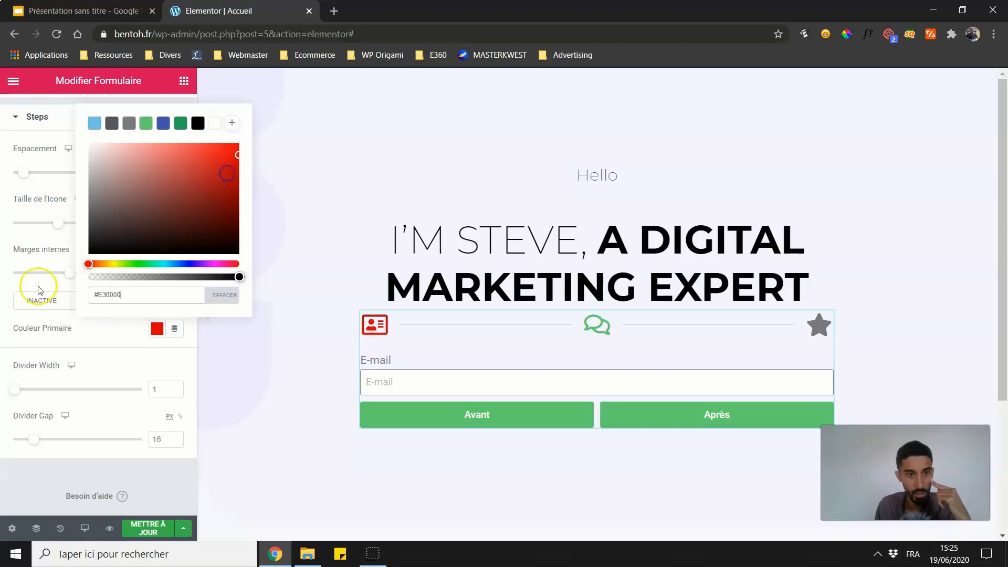
click(211, 336)
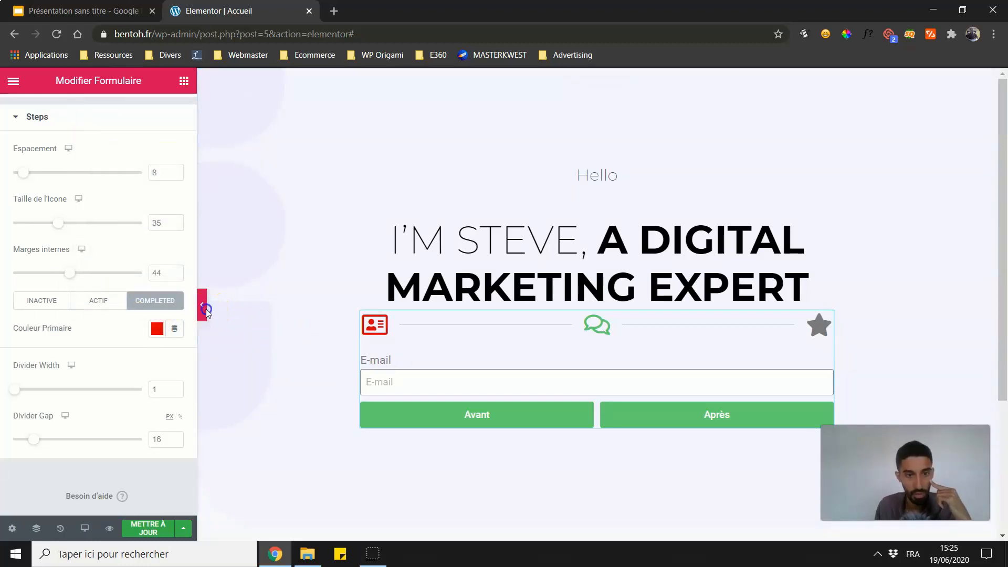
Return to the form's first step in the full-width preview to check the active step's colour.
click(205, 307)
click(384, 416)
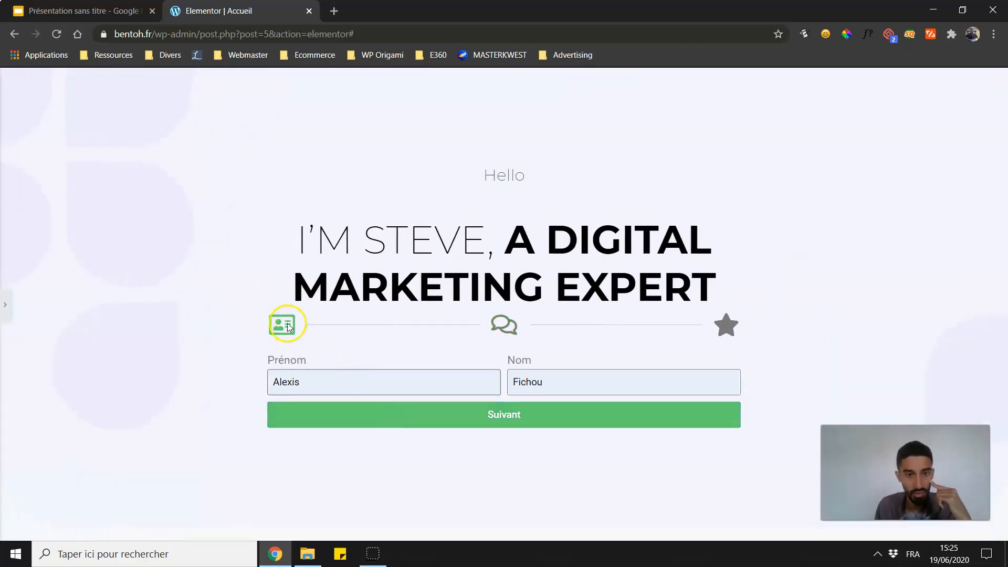
click(5, 304)
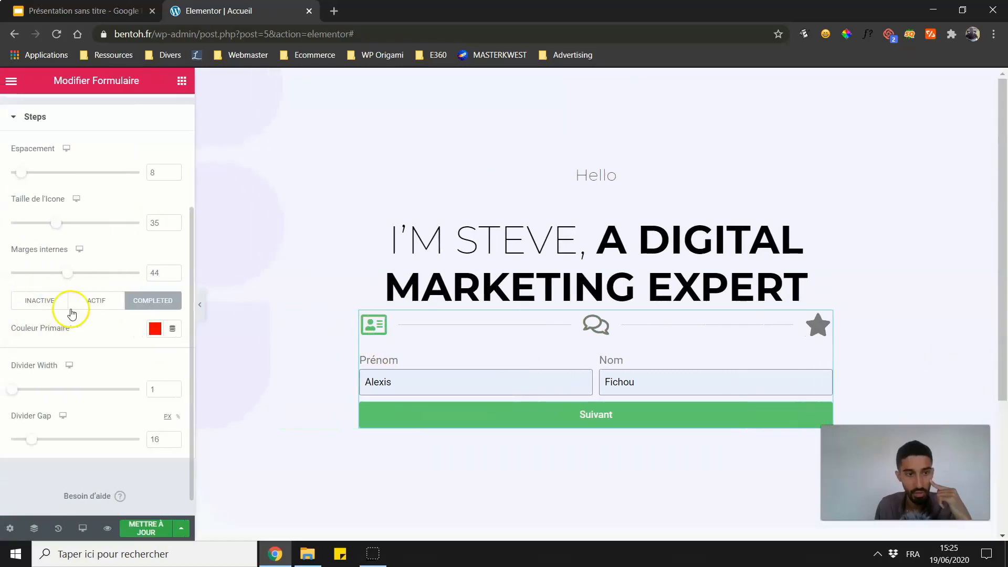
Set the primary colour of the form's active step to bright magenta.
click(99, 298)
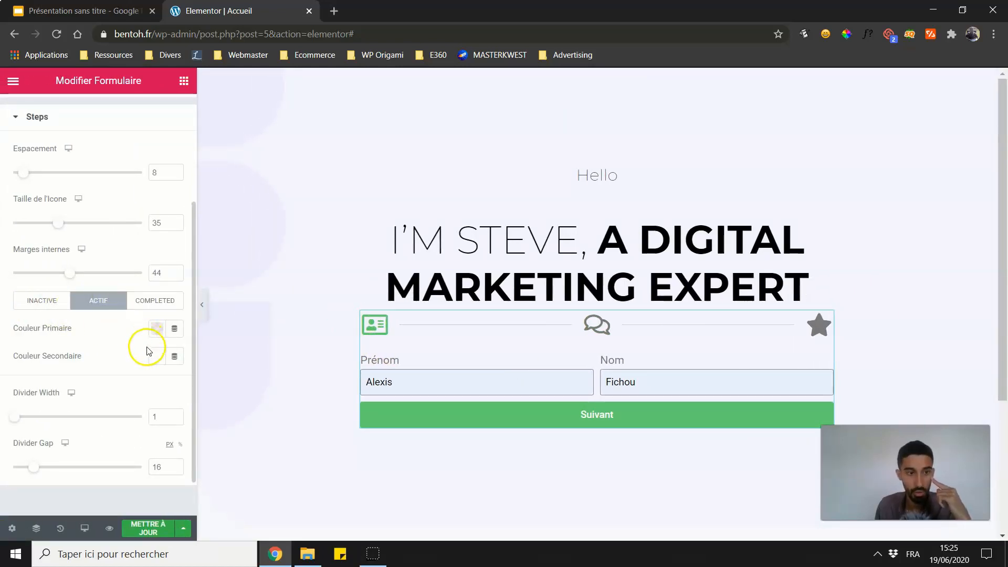
click(157, 328)
drag(189, 239, 223, 231)
click(216, 264)
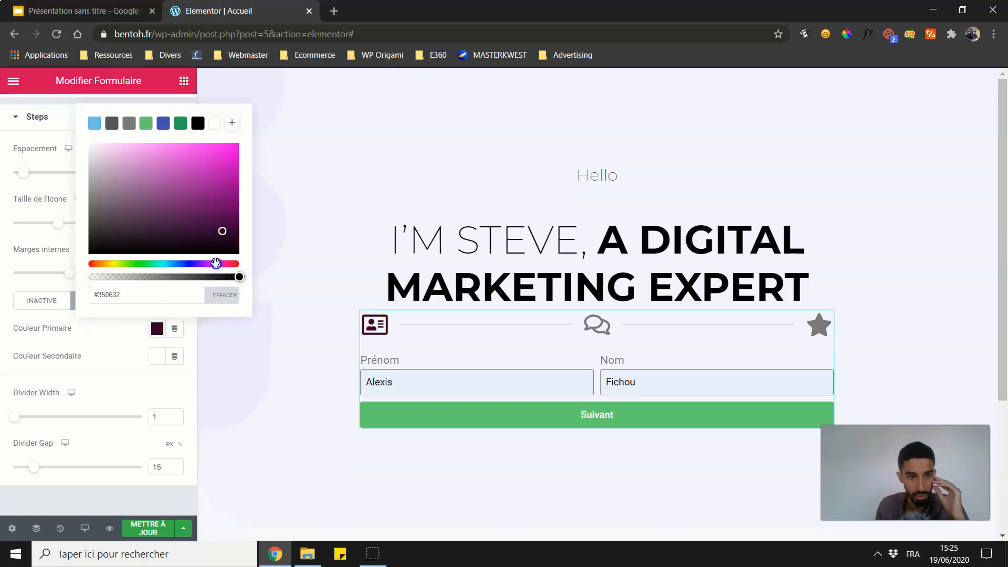
click(225, 153)
click(21, 306)
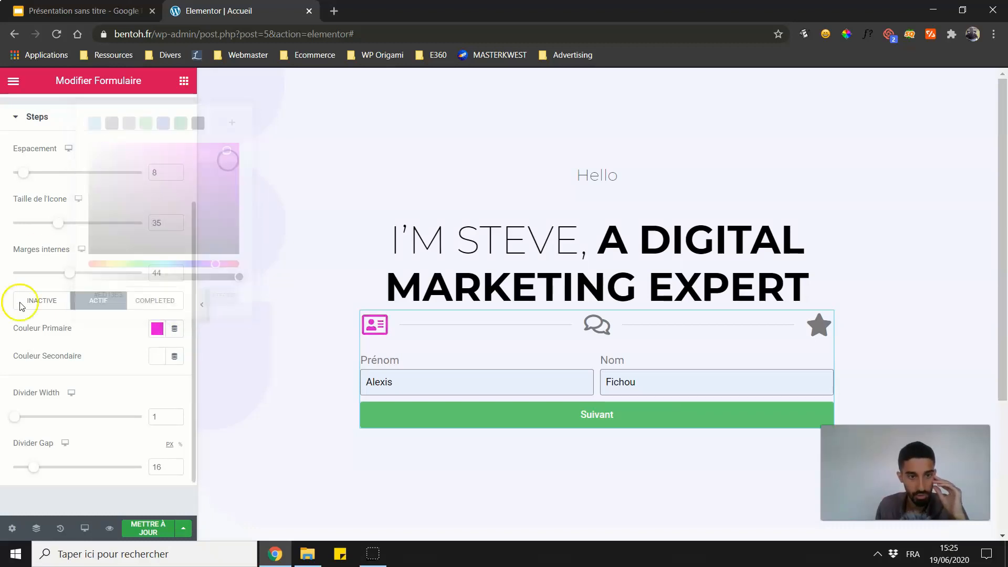
Advance to the e-mail step in the full-width preview to check the completed and active step colours.
click(204, 305)
click(522, 415)
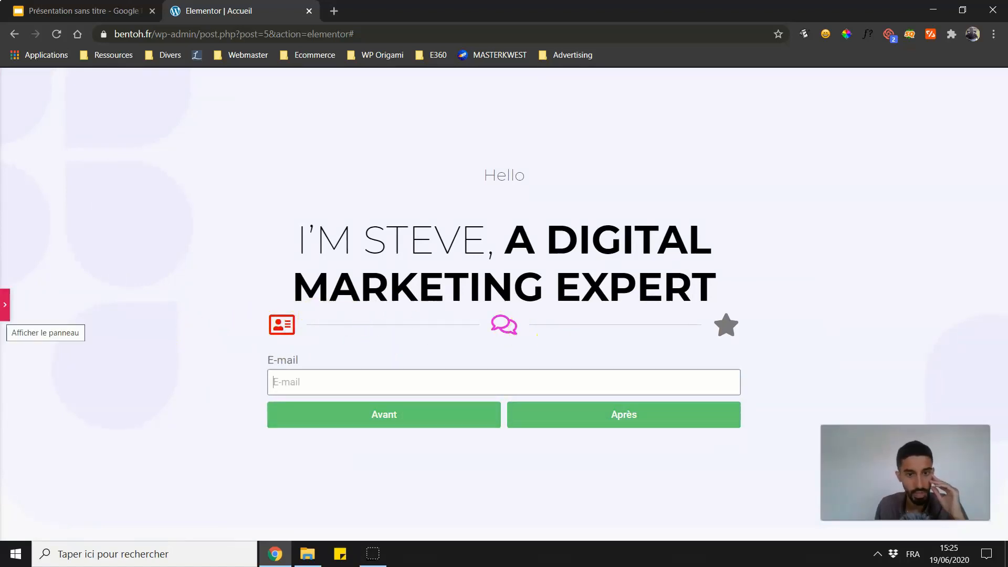
click(5, 304)
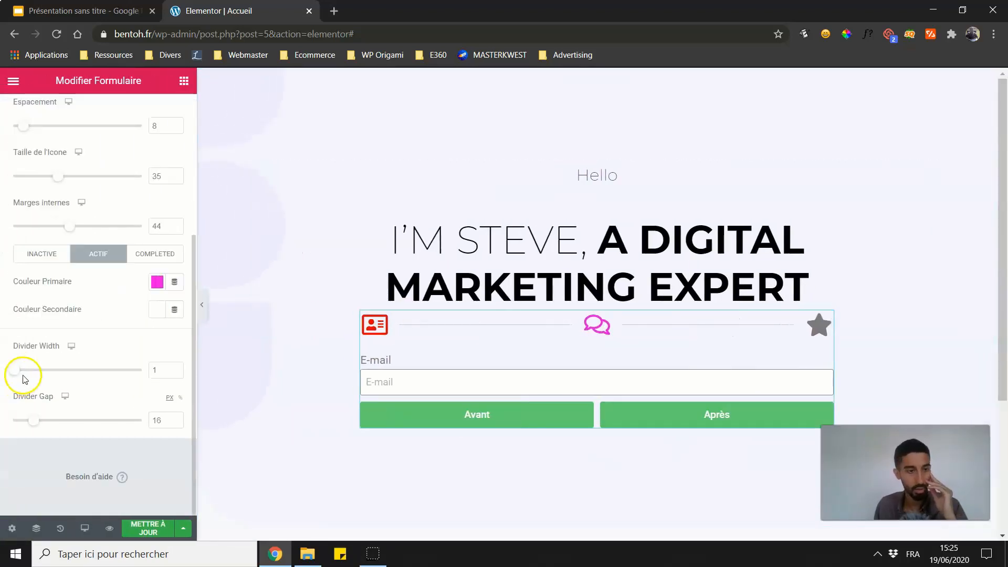
In the form's step settings, set the type to Number and the shape to Circle after trying Square.
scroll(17, 382, up, 3)
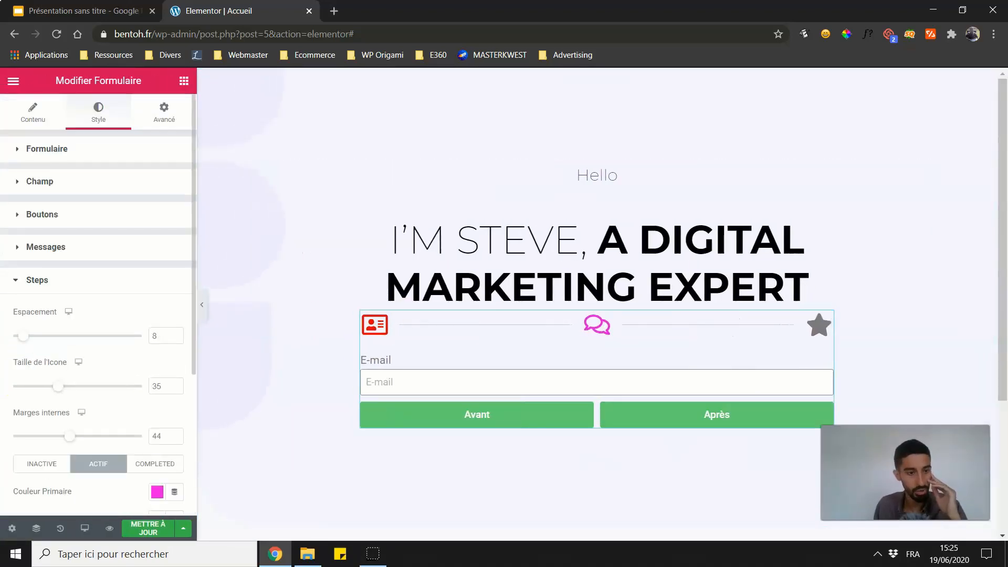
click(29, 111)
scroll(6, 416, down, 3)
scroll(7, 416, down, 2)
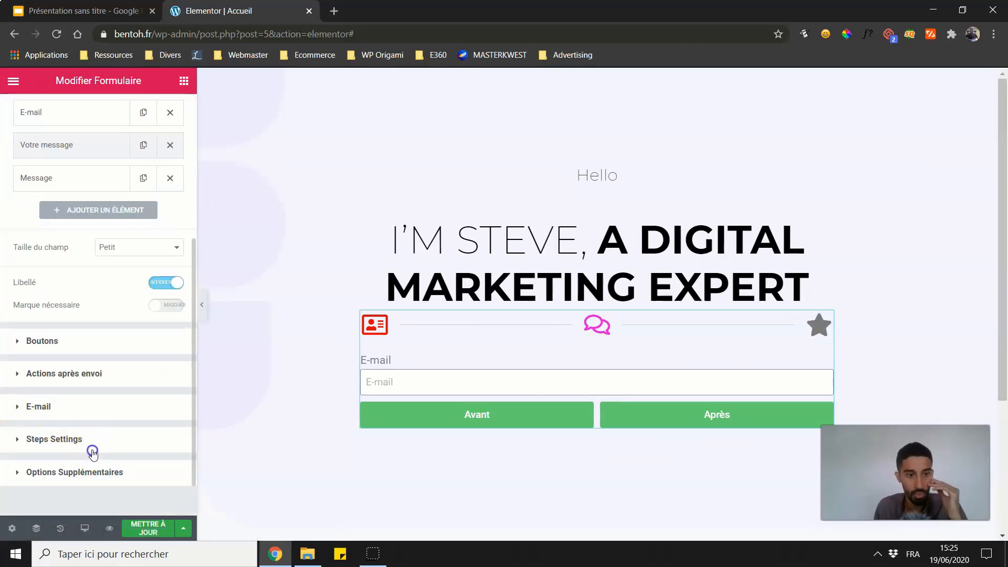
click(93, 451)
click(132, 314)
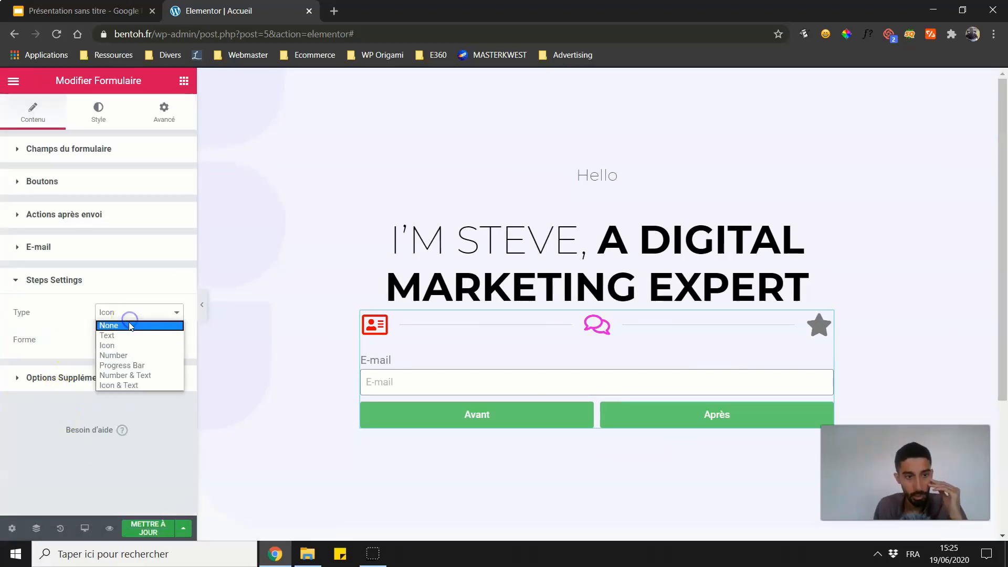
click(124, 355)
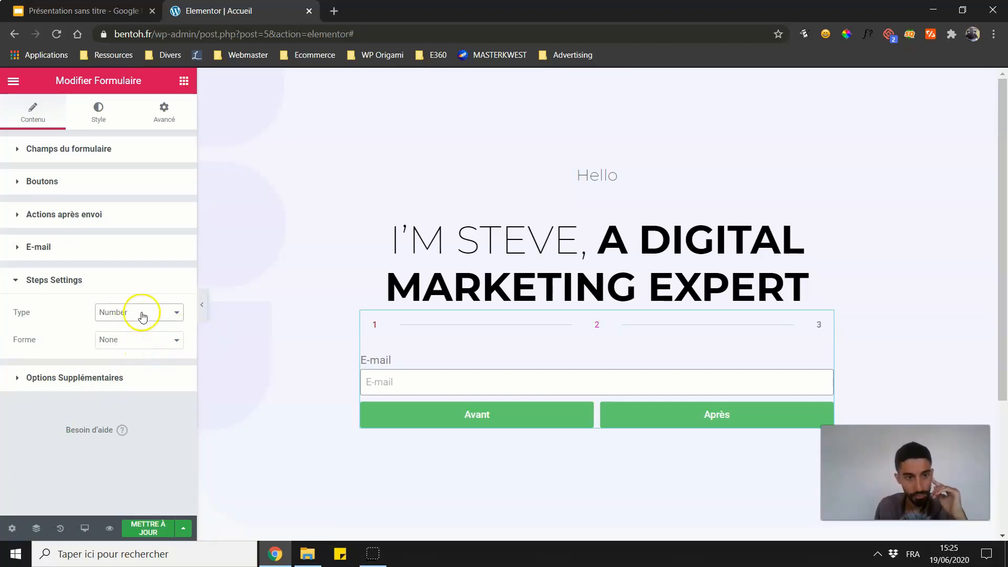
click(124, 340)
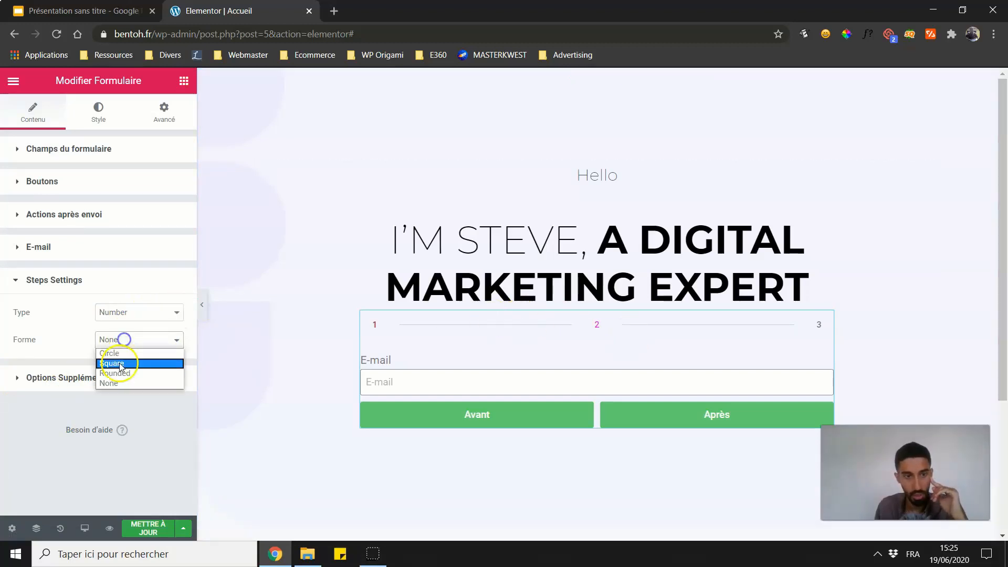
click(120, 364)
click(124, 340)
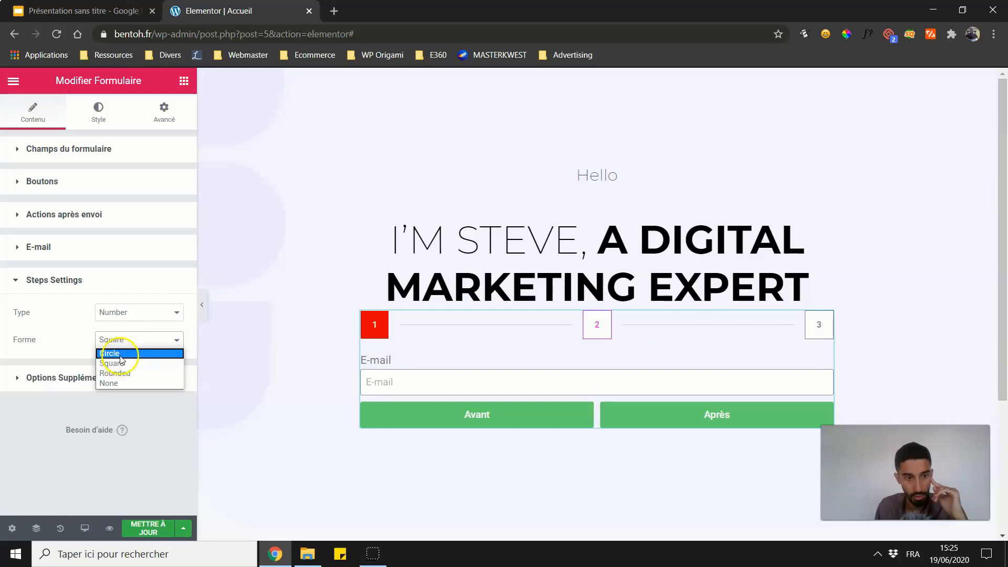
click(120, 355)
Try the Progress Bar, Number & Text and Icon & Text step types on the form.
click(128, 313)
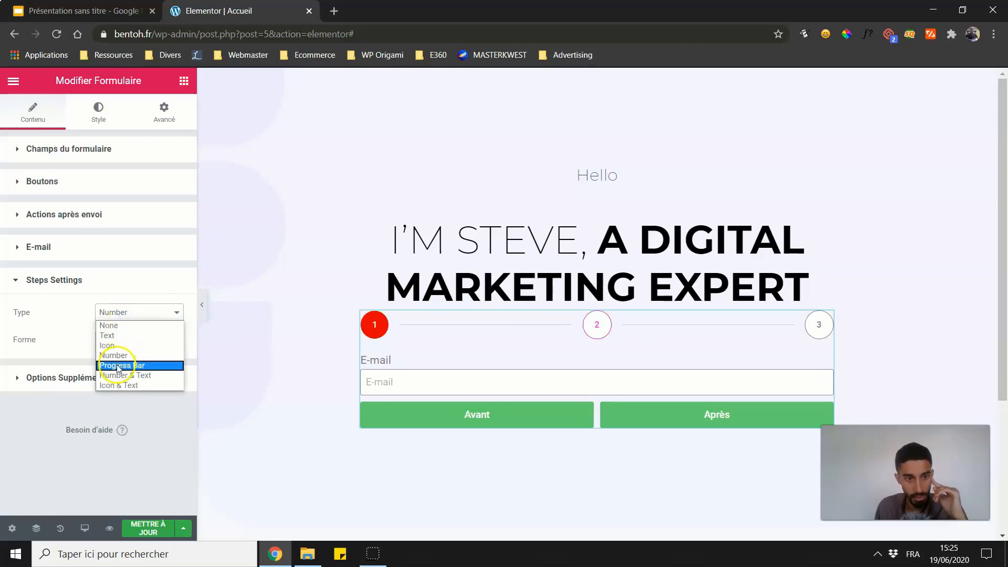
click(119, 366)
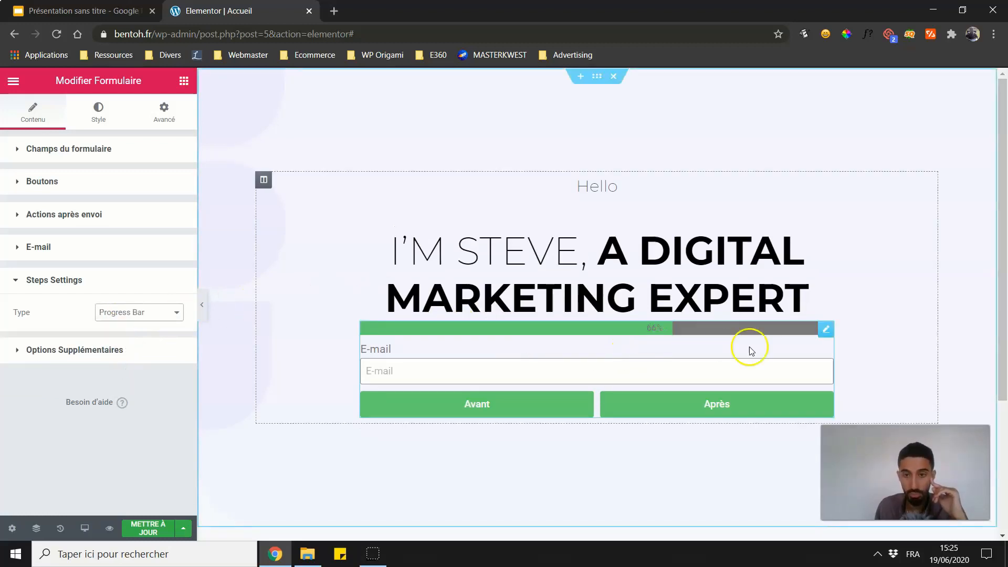
click(131, 313)
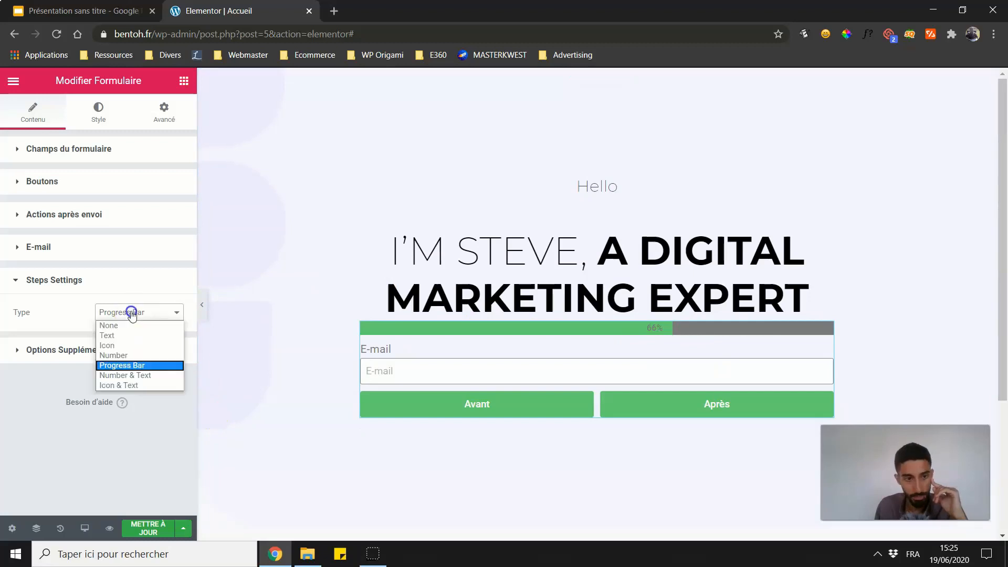
click(135, 377)
click(160, 313)
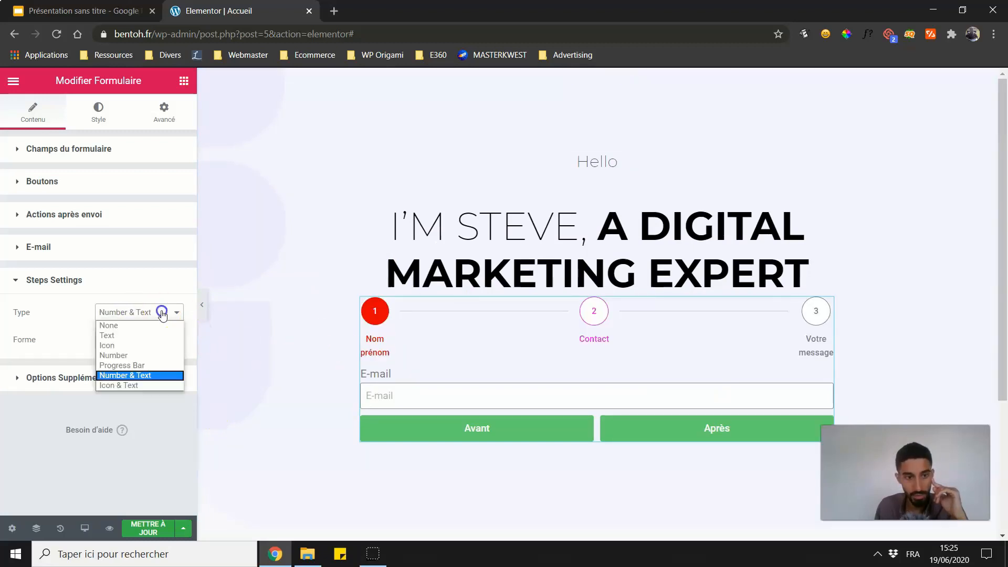
click(144, 386)
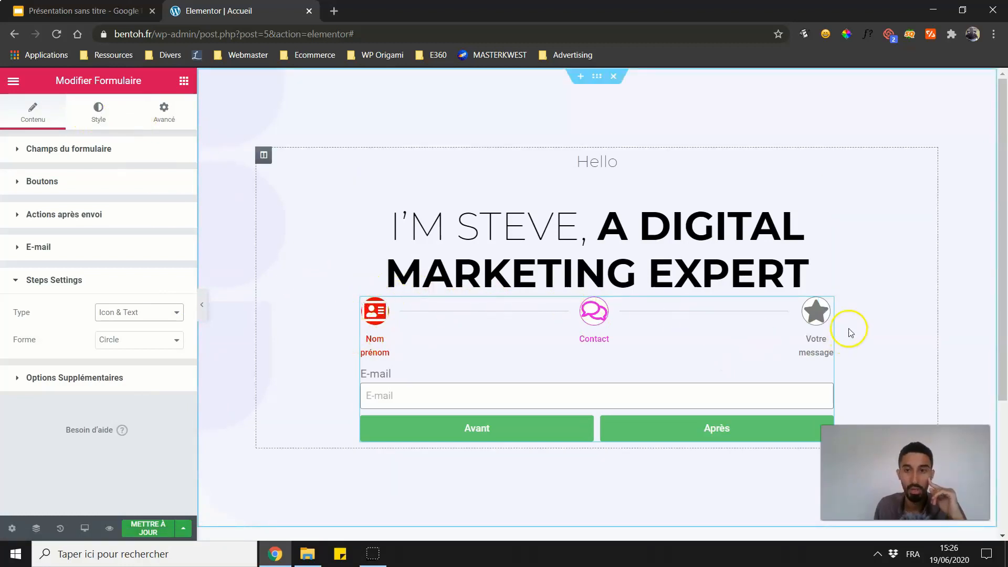
Preview the form full width with the Progress Bar step type and switch the type back to Icon & Text.
click(137, 312)
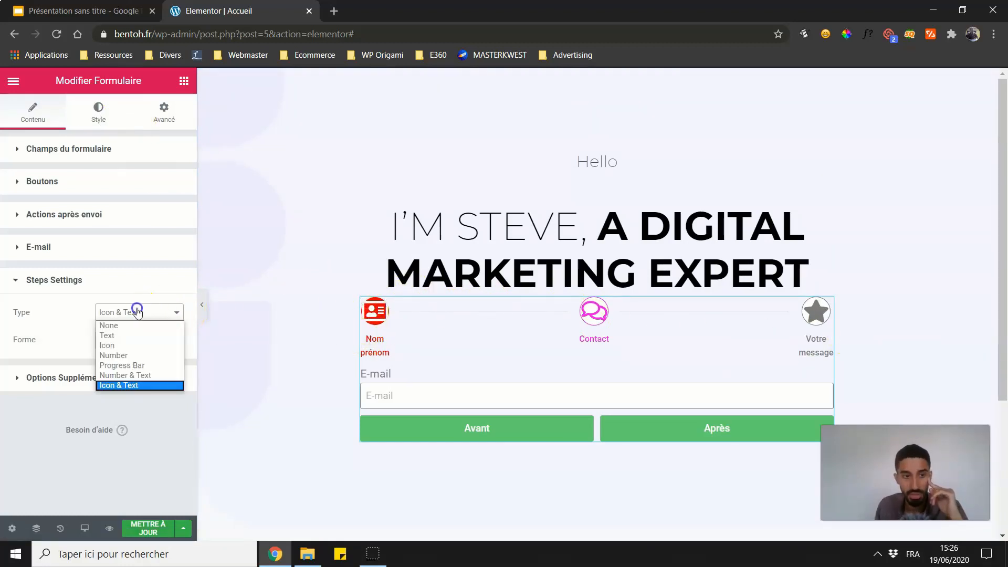
click(142, 366)
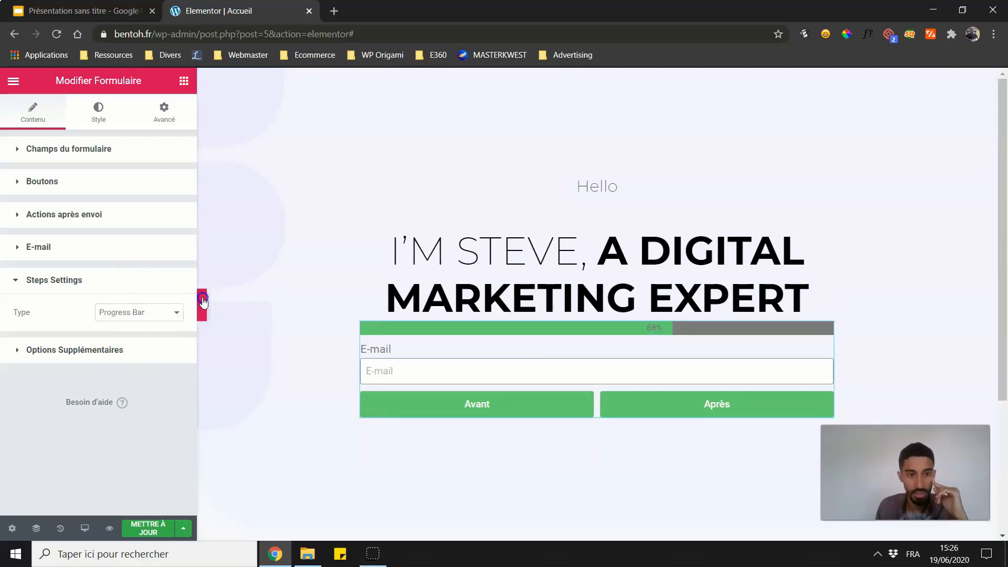
click(204, 302)
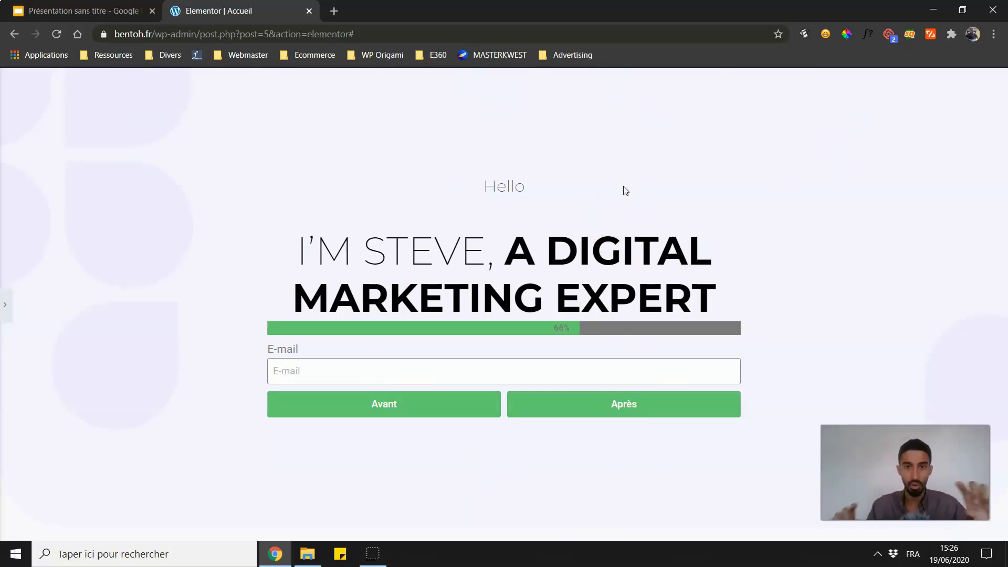
drag(499, 181, 573, 259)
click(817, 263)
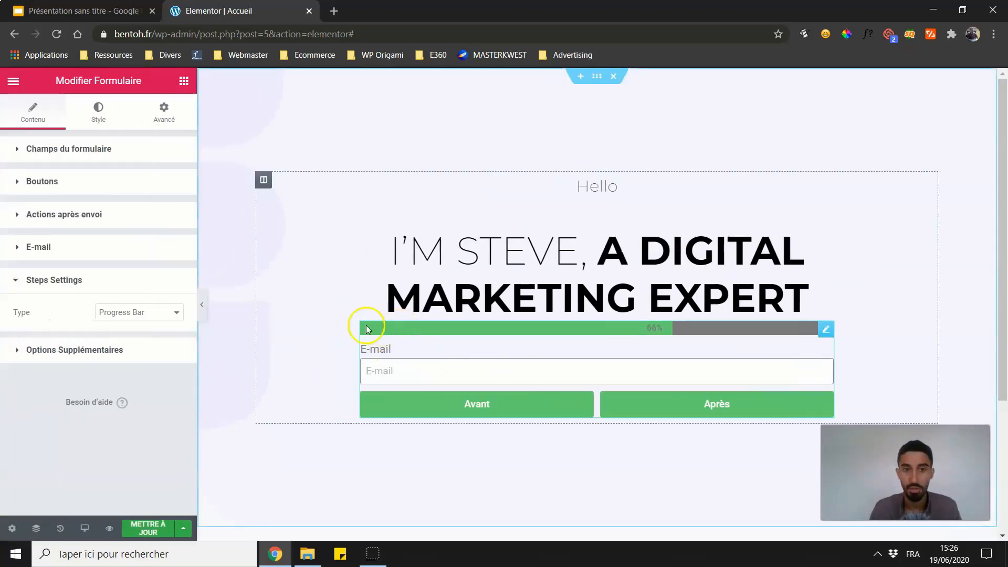
click(152, 312)
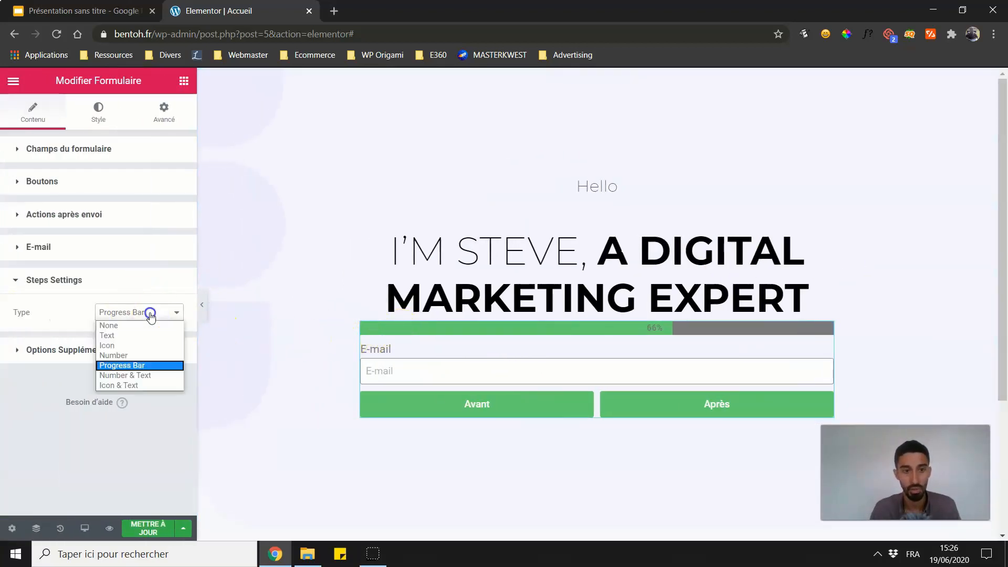
click(131, 385)
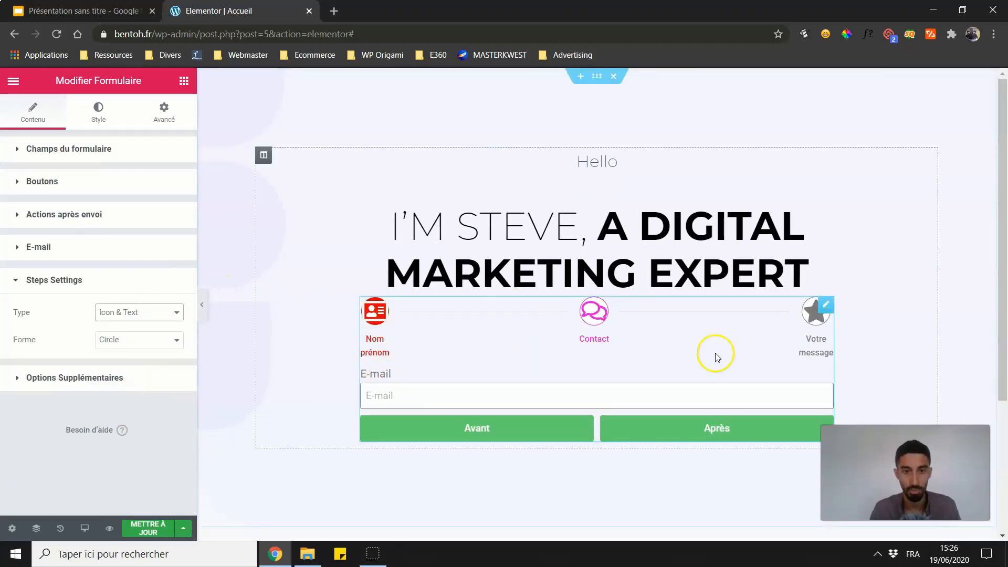
In the form's Steps styling, set the spacing to 10 and the icon size to 25.
click(101, 117)
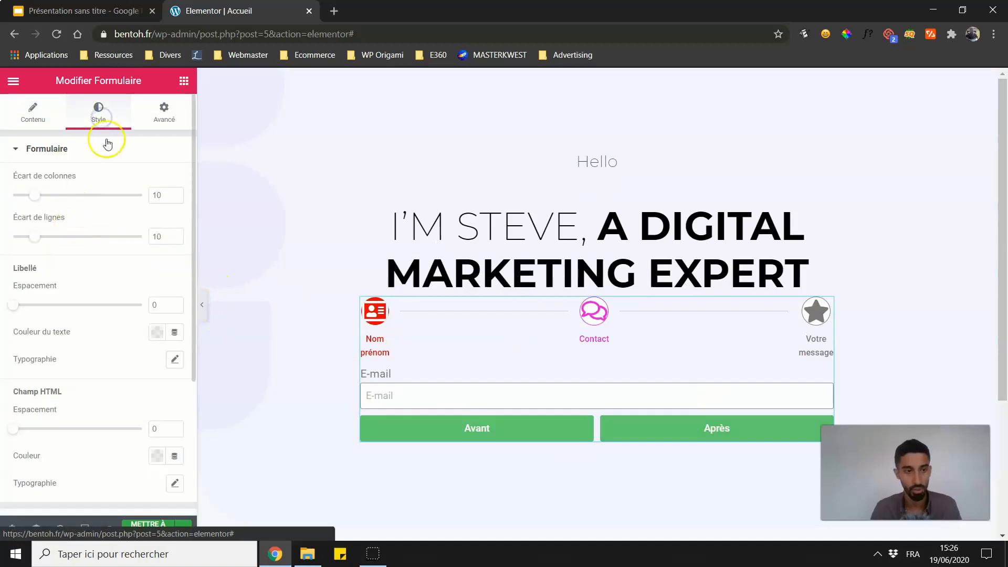
scroll(56, 315, down, 5)
click(33, 451)
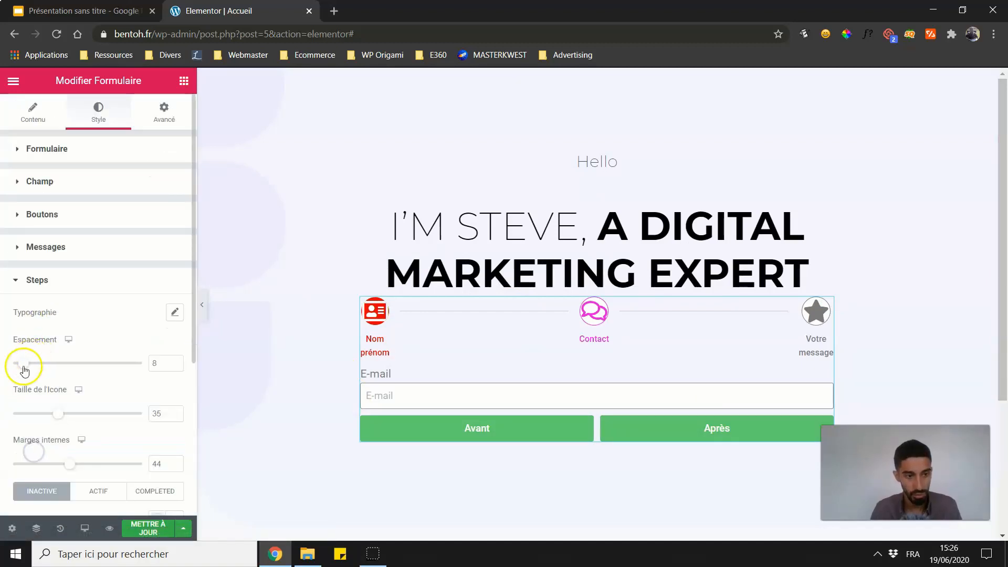
mouse_move(29, 369)
mouse_down()
mouse_move(36, 362)
mouse_move(26, 363)
mouse_up()
drag(58, 414, 45, 413)
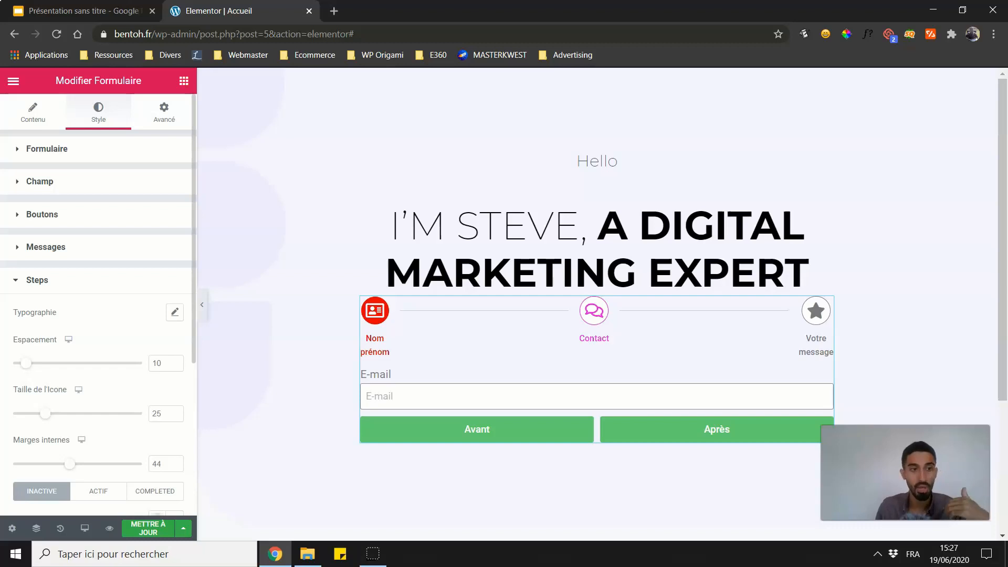
scroll(98, 315, down, 5)
scroll(98, 315, up, 2)
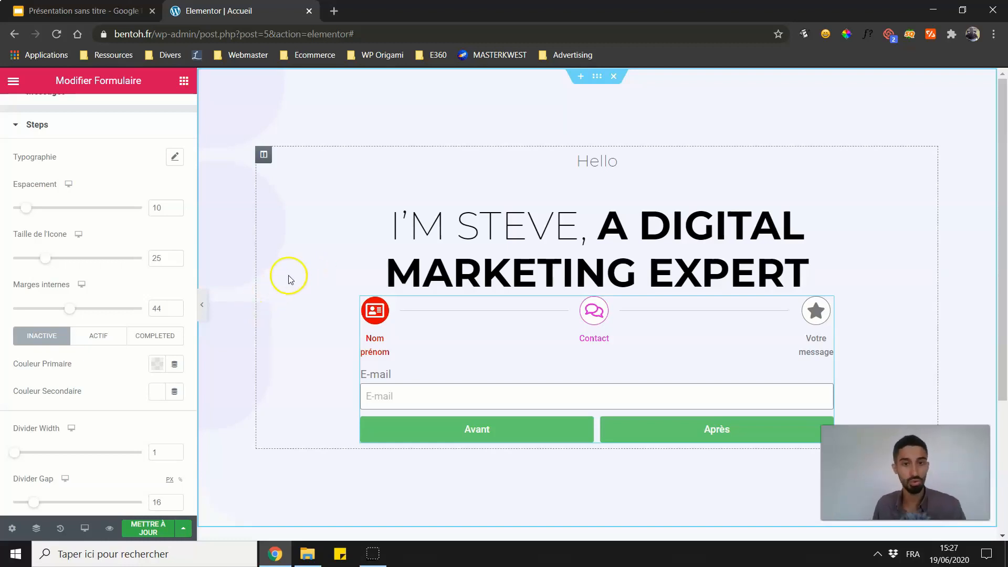
scroll(36, 252, up, 3)
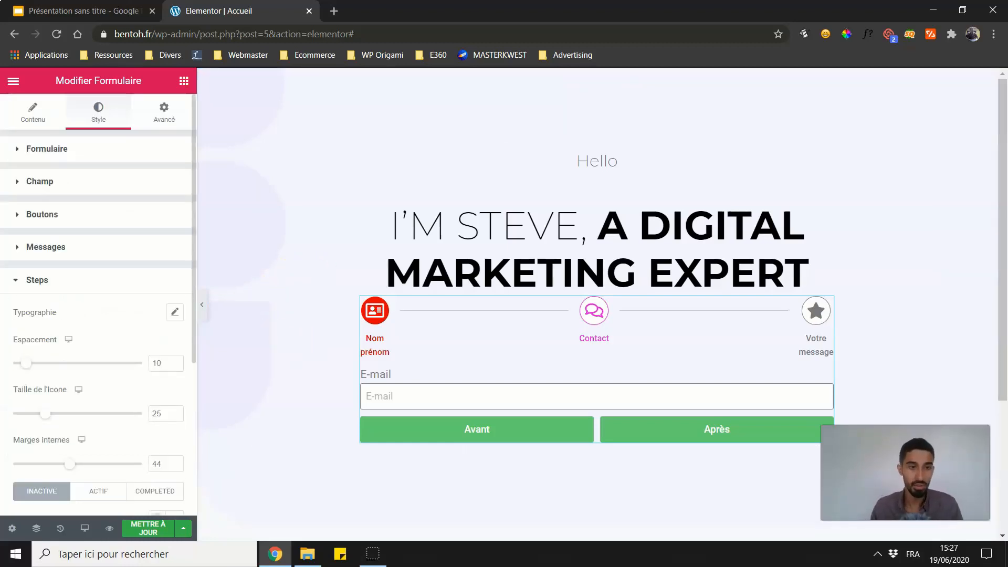
click(38, 278)
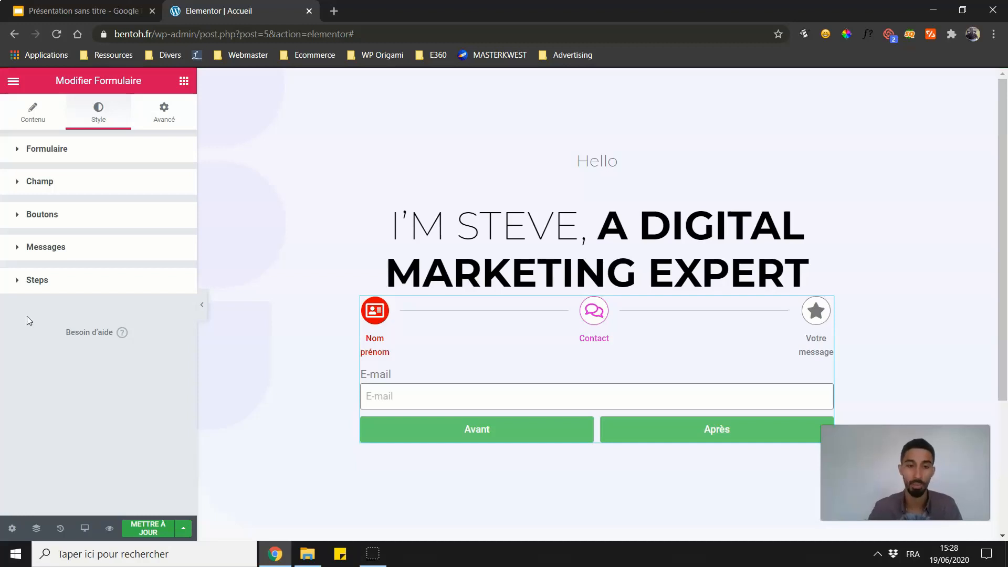
click(17, 317)
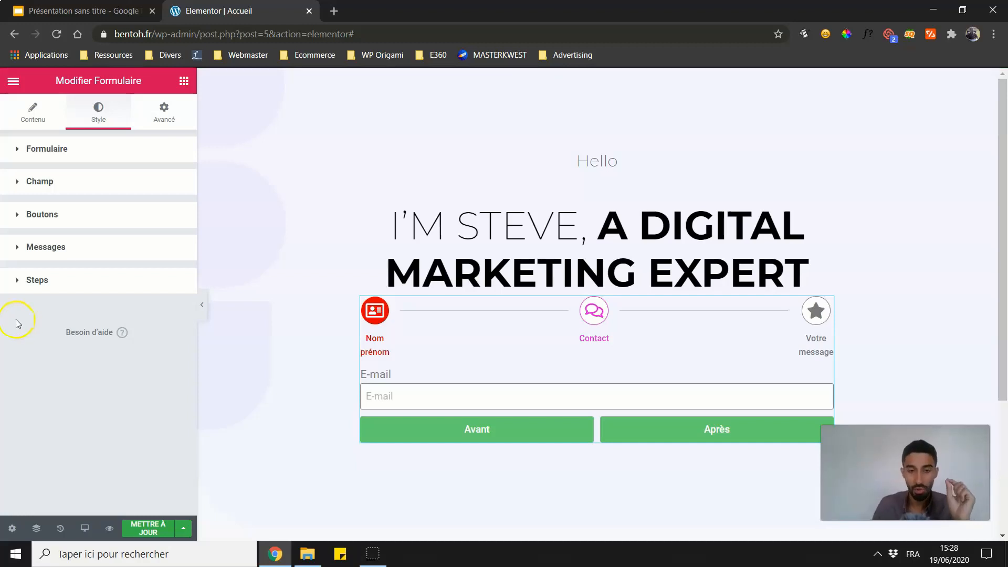